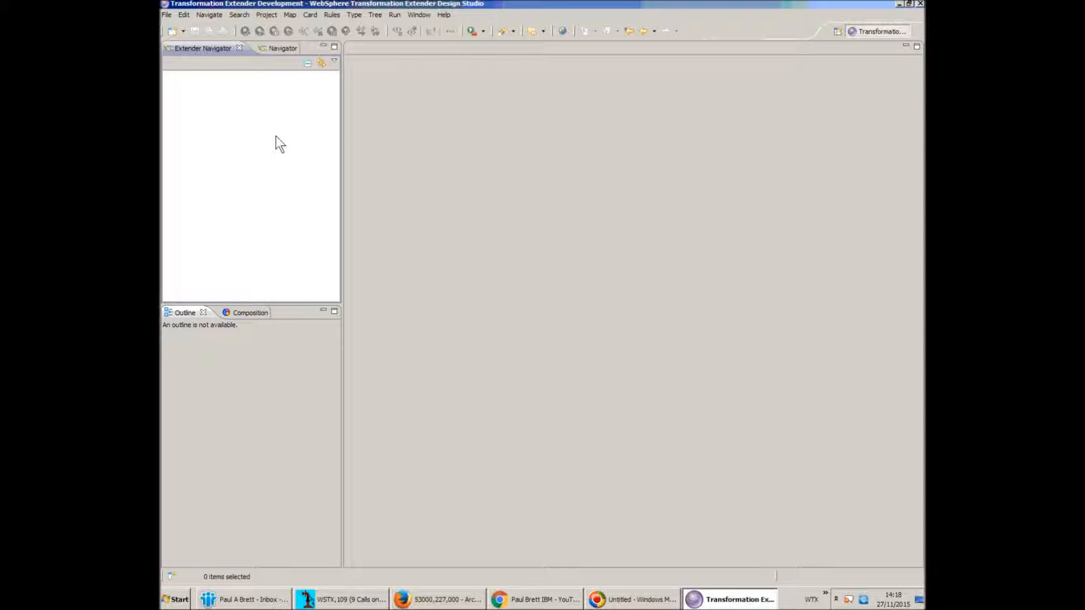
Create a new Extender project named XML_Test and expand it to show its folders
right_click(230, 99)
mouse_move(259, 109)
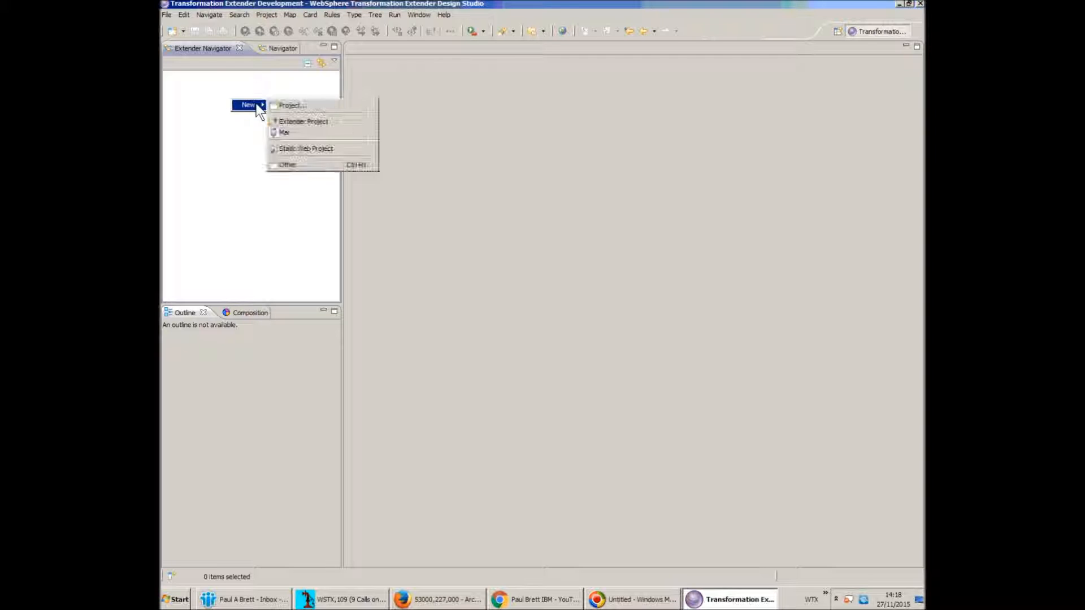
left_click(291, 120)
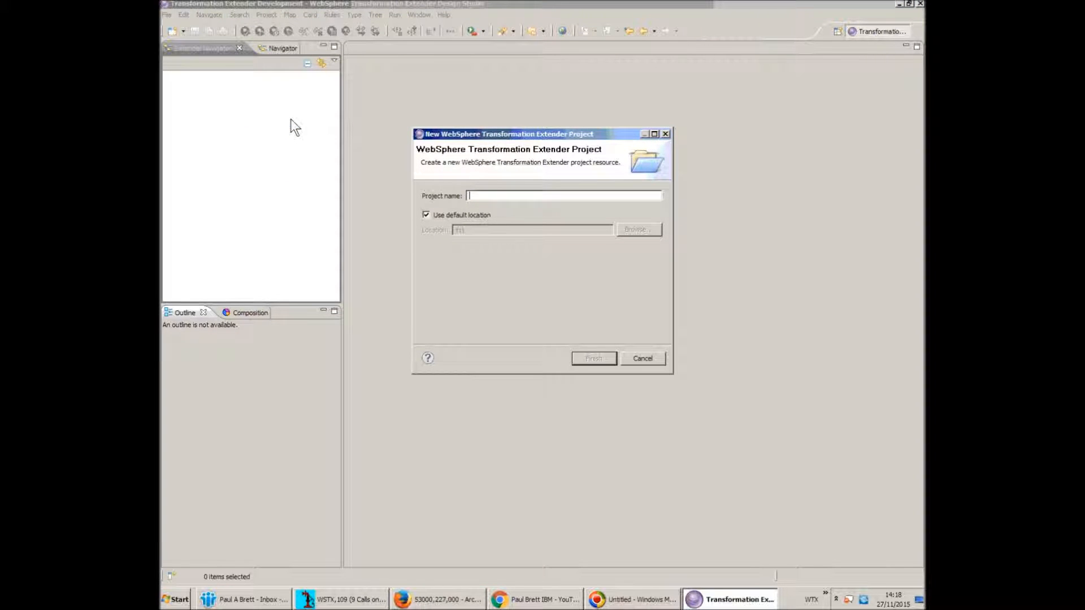
type("XML_test")
key("BackSpace")
key("BackSpace")
key("BackSpace")
key("BackSpace")
type("Test")
key("Return")
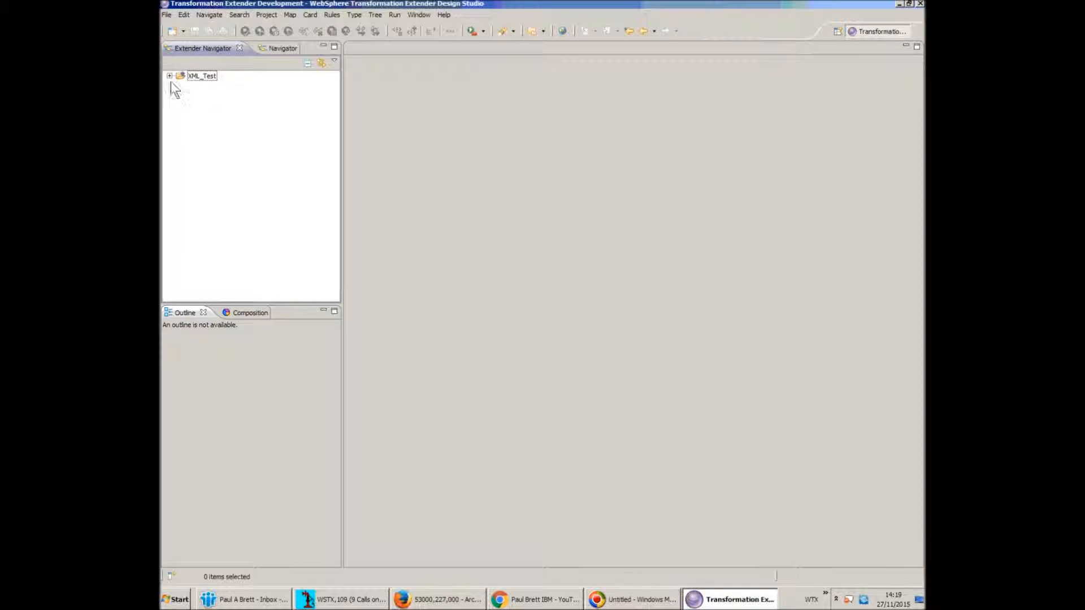
left_click(170, 75)
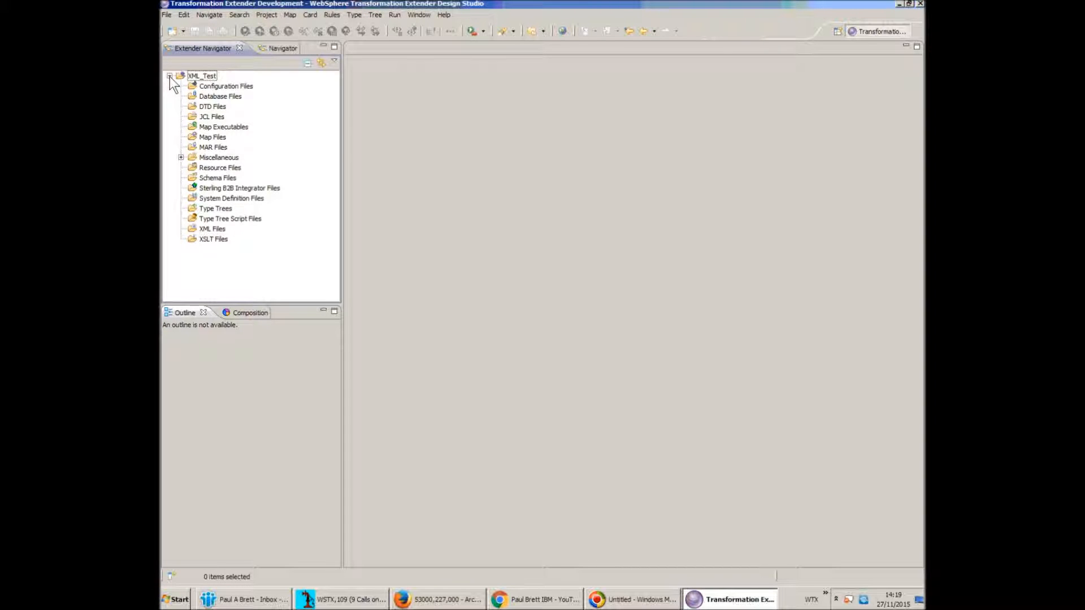
Create a new XML schema Test.xsd under Schema Files with XML_Test as parent folder
right_click(228, 178)
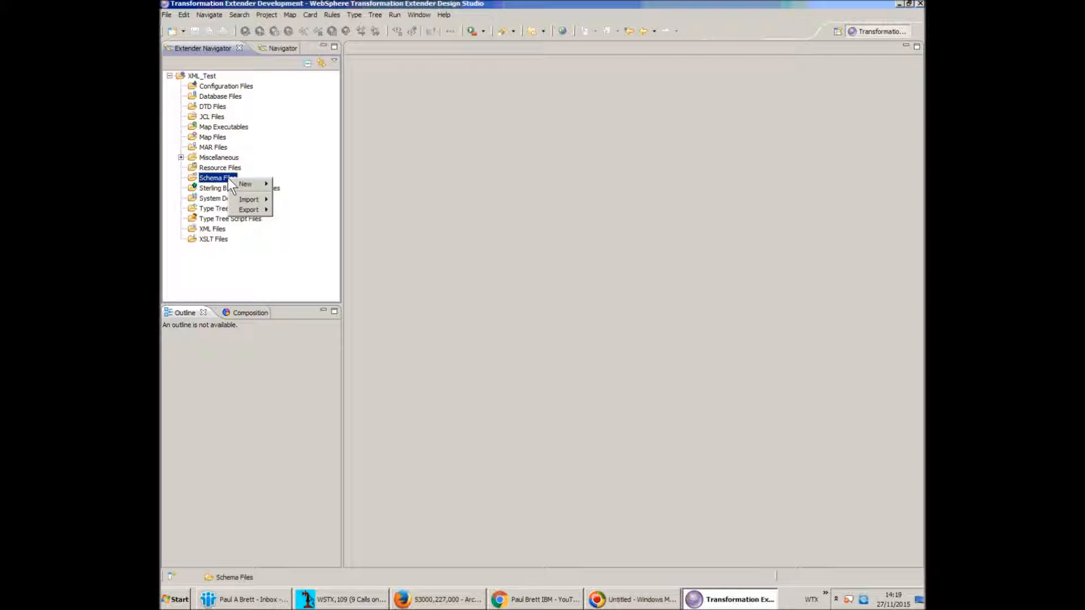
mouse_move(249, 182)
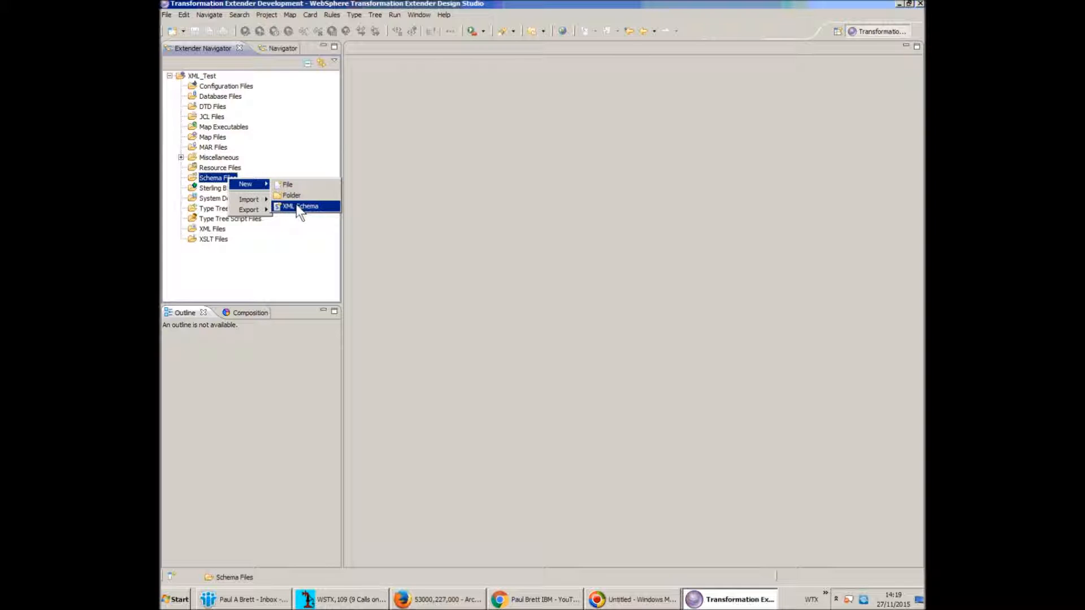
left_click(328, 206)
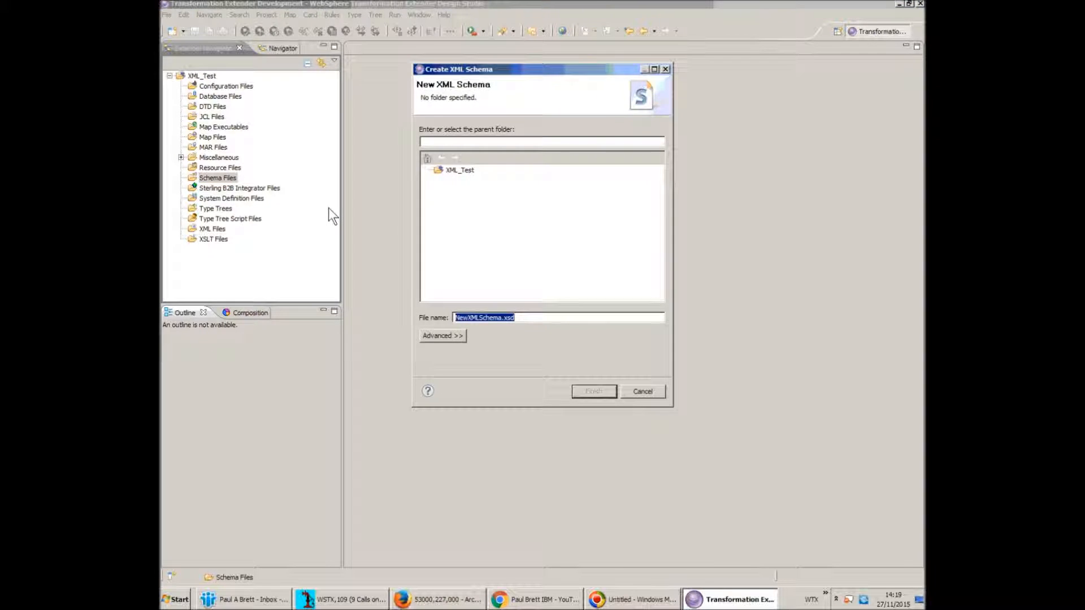
type("Test.")
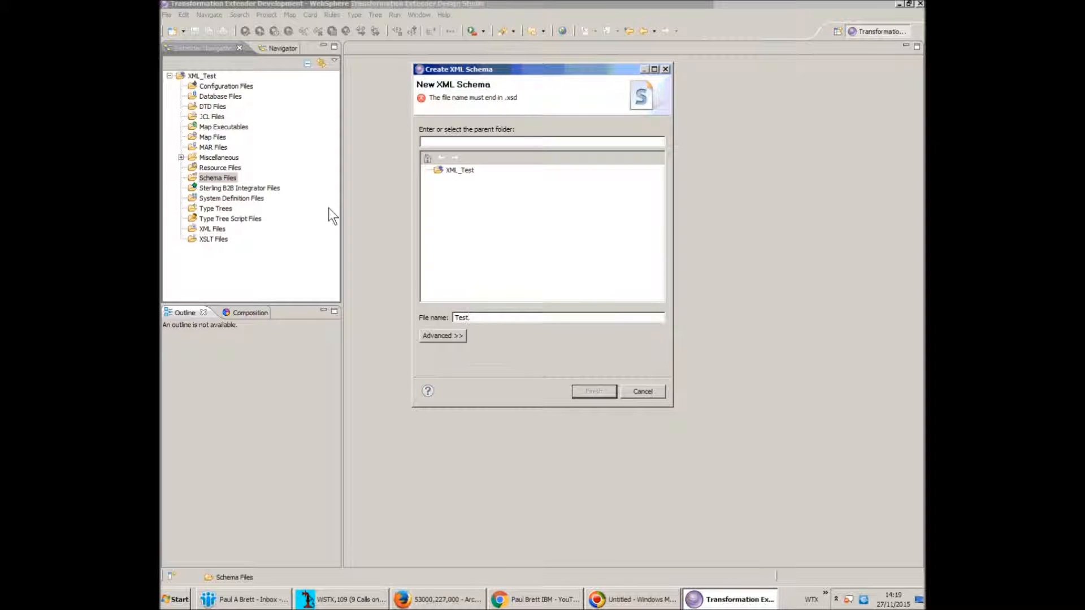
type("xsd")
left_click(459, 170)
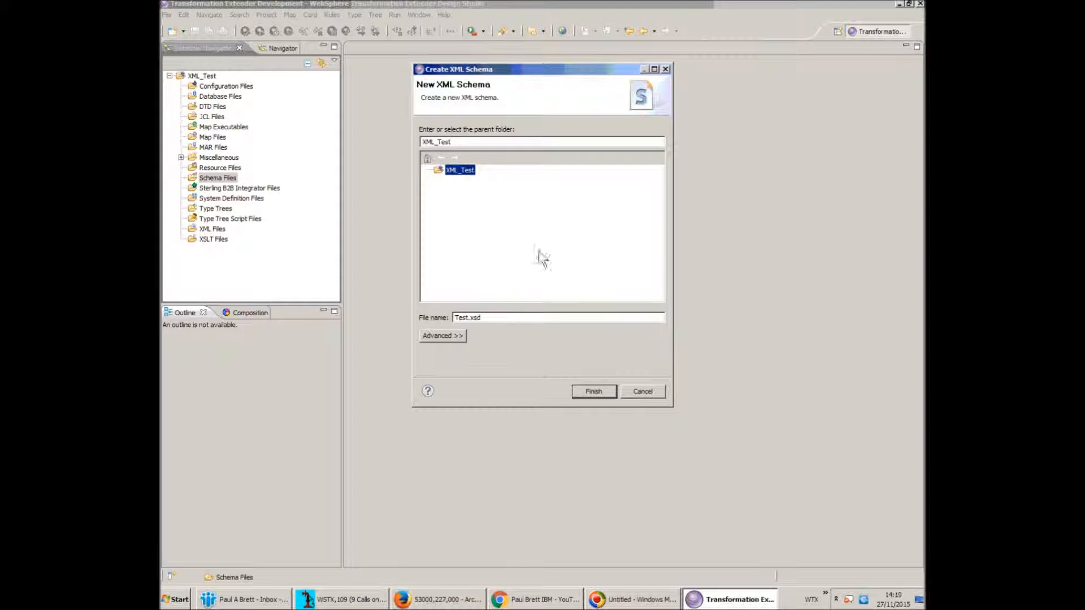
left_click(593, 391)
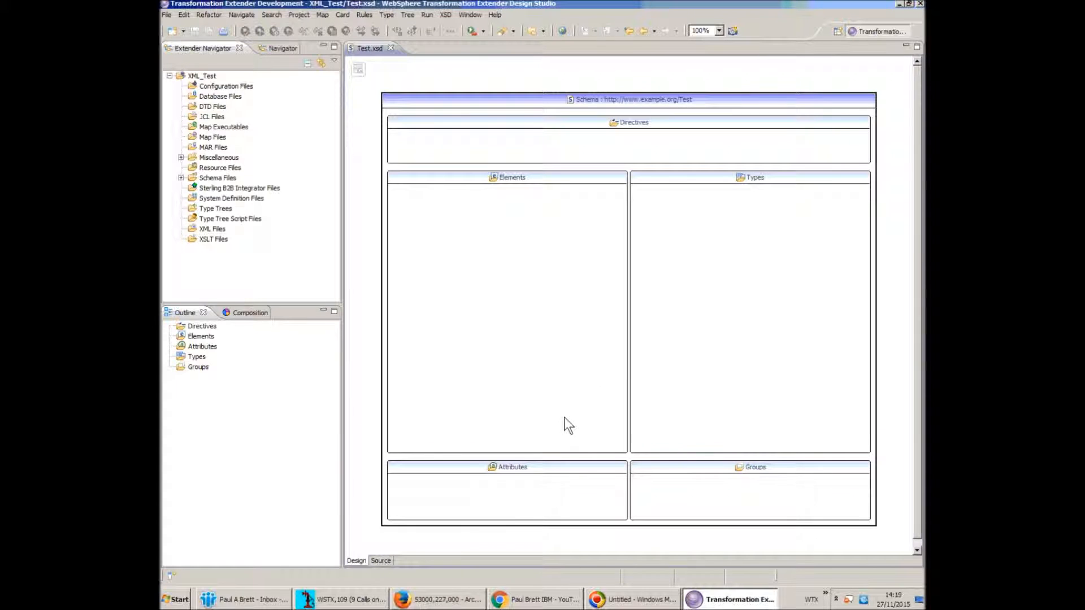
Add a global string element named root to Test.xsd and open its detail view
left_click(381, 560)
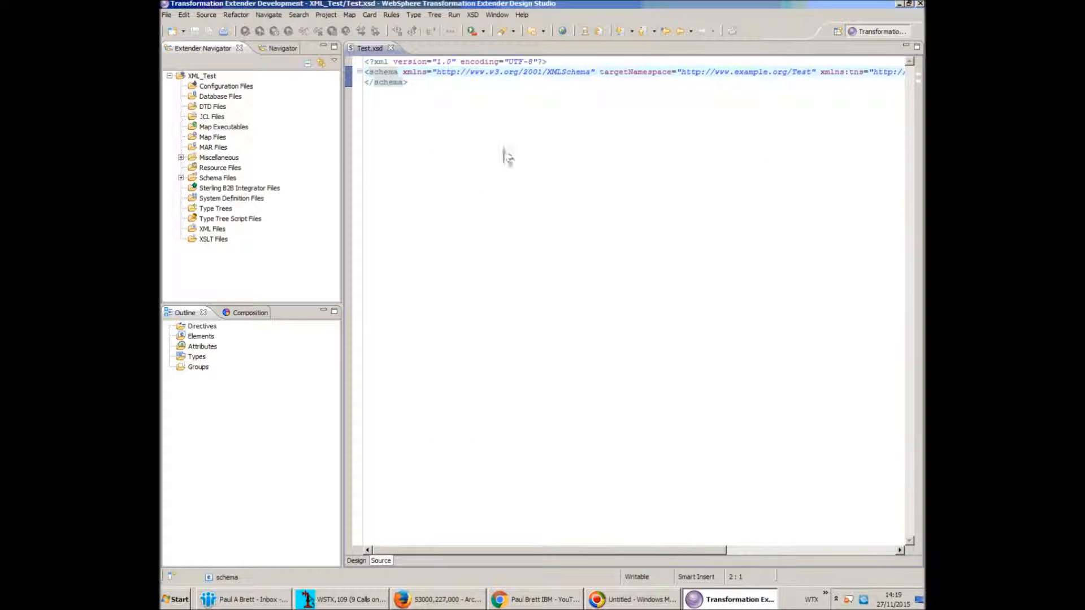
left_click(358, 561)
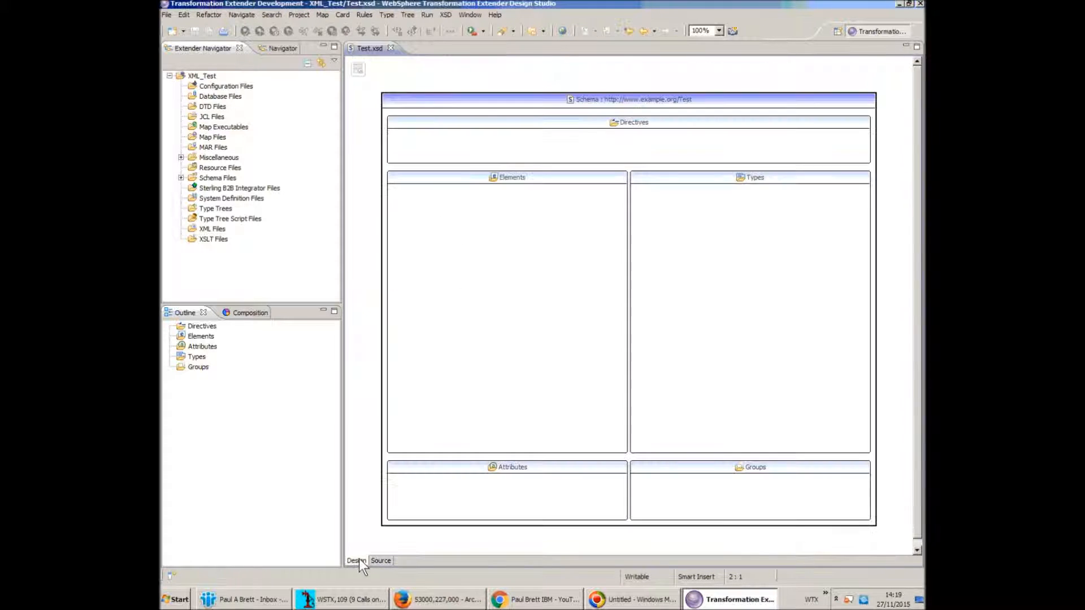
right_click(466, 212)
left_click(489, 216)
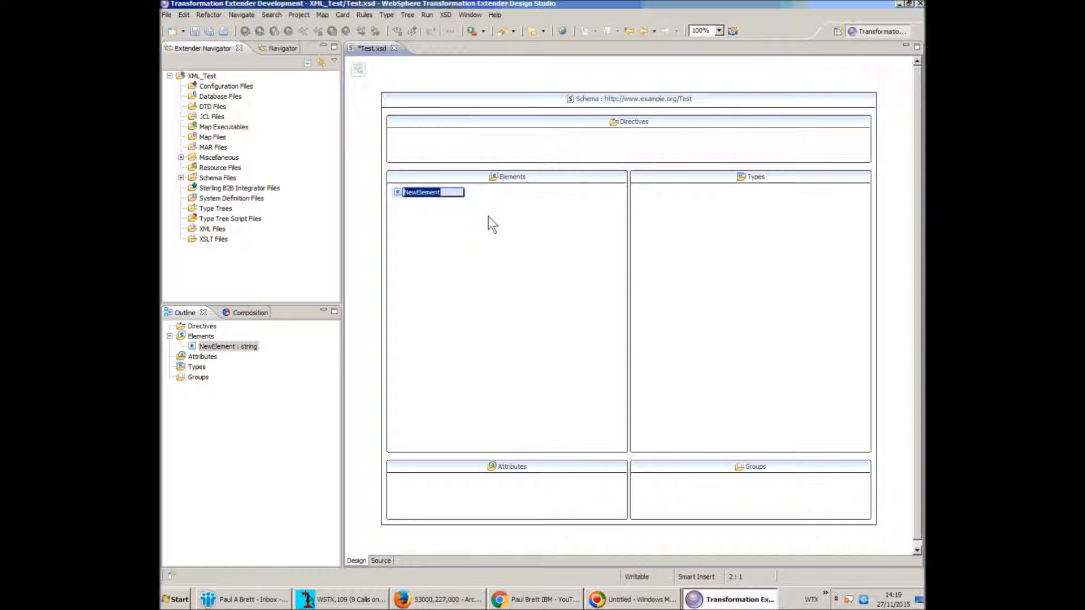
type("roortt")
key("Return")
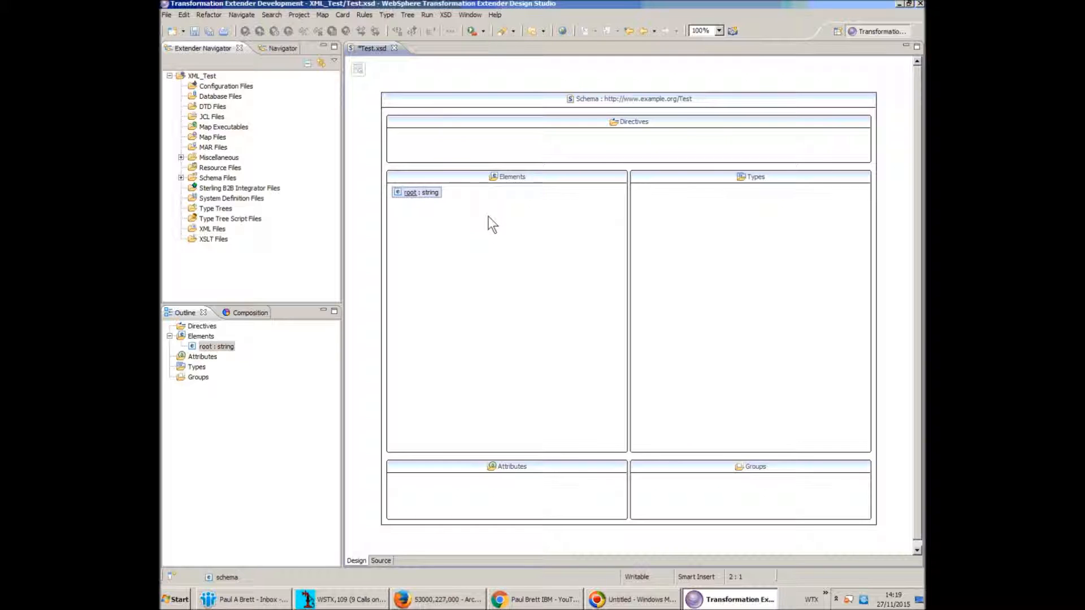
double_click(402, 193)
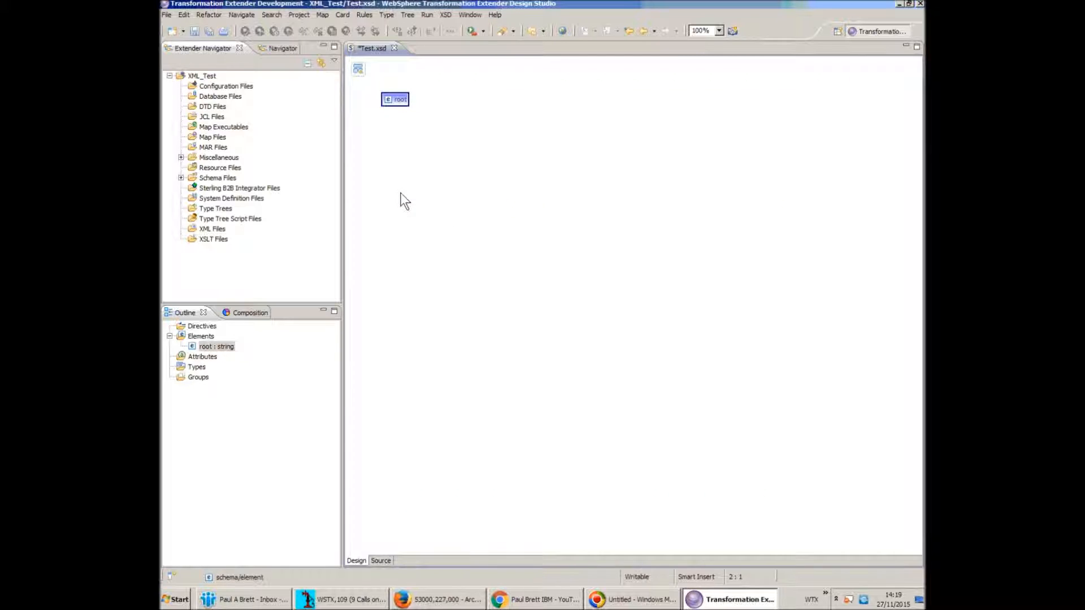
Give the root element a new local anonymous complex type
right_click(500, 94)
mouse_move(523, 100)
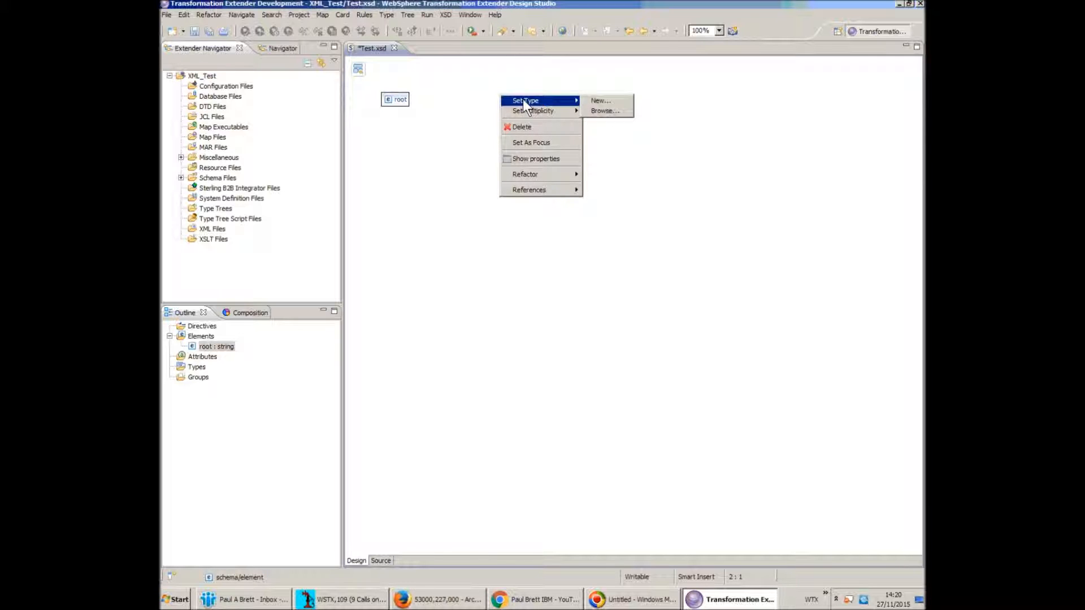
left_click(601, 101)
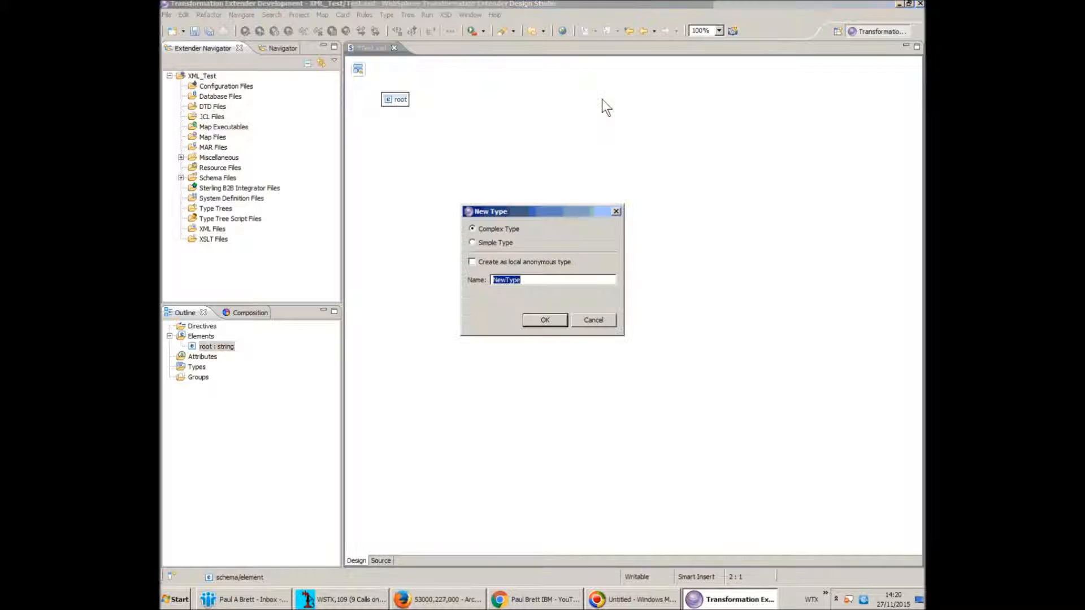
left_click(504, 261)
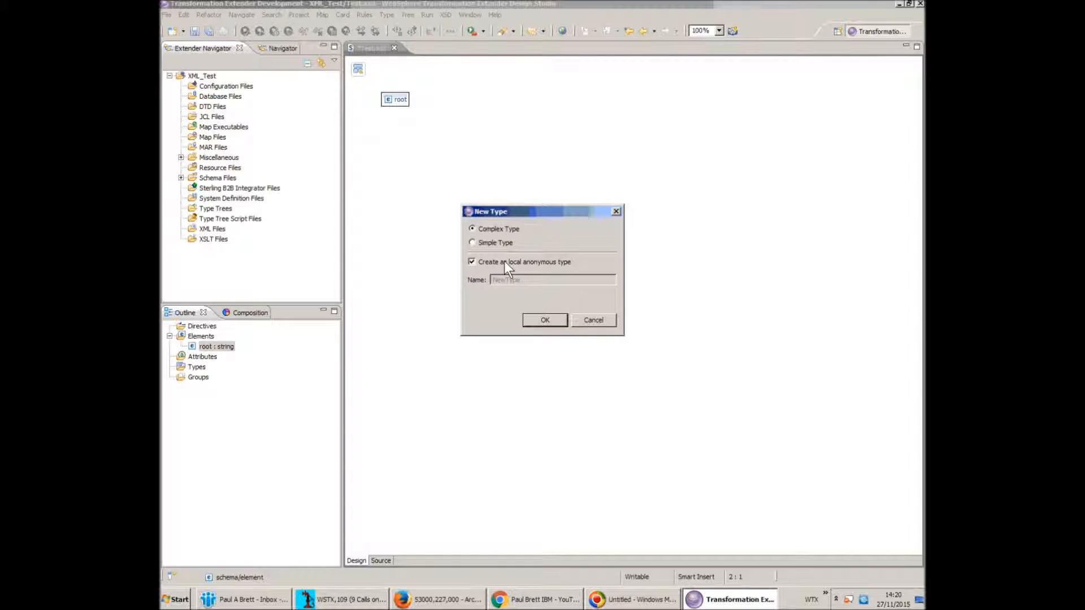
left_click(546, 321)
Add a child element named Data inside rootType and save Test.xsd
left_click(493, 101)
right_click(493, 101)
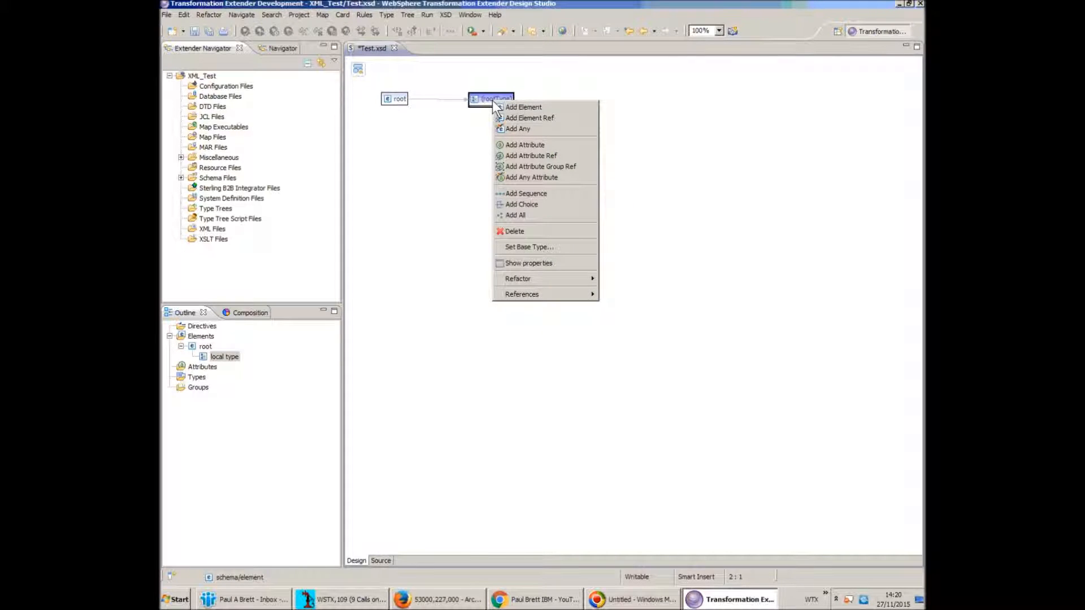
left_click(523, 107)
type("Data")
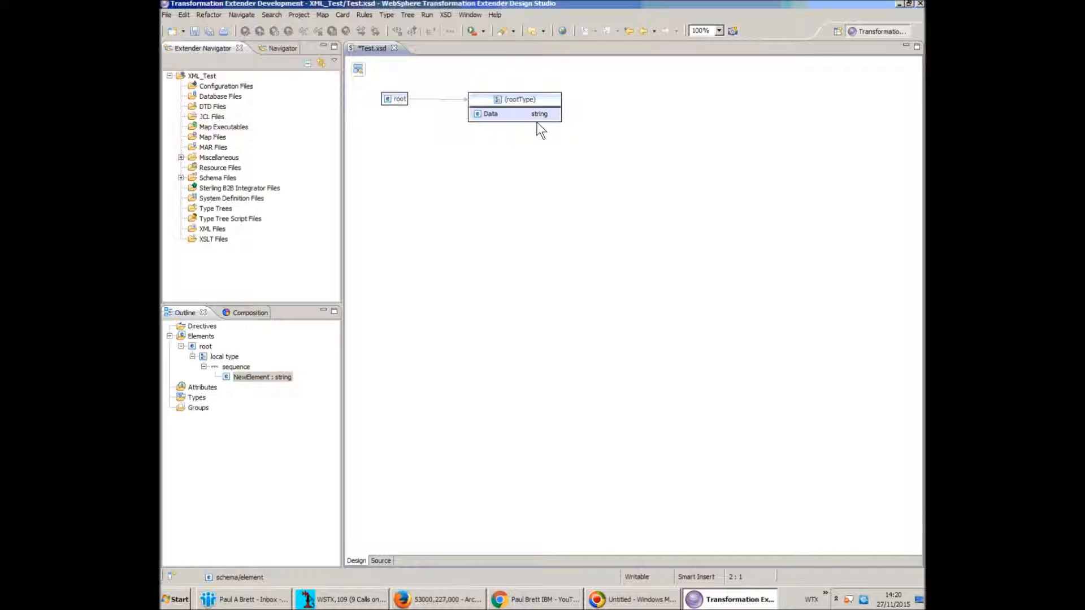
key("Return")
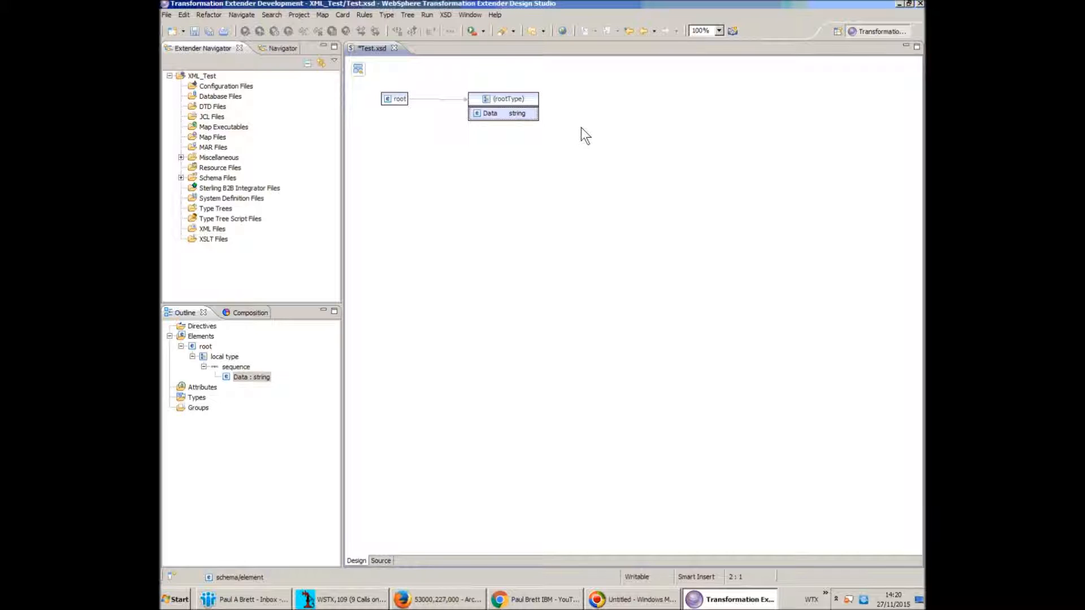
key("ctrl+s")
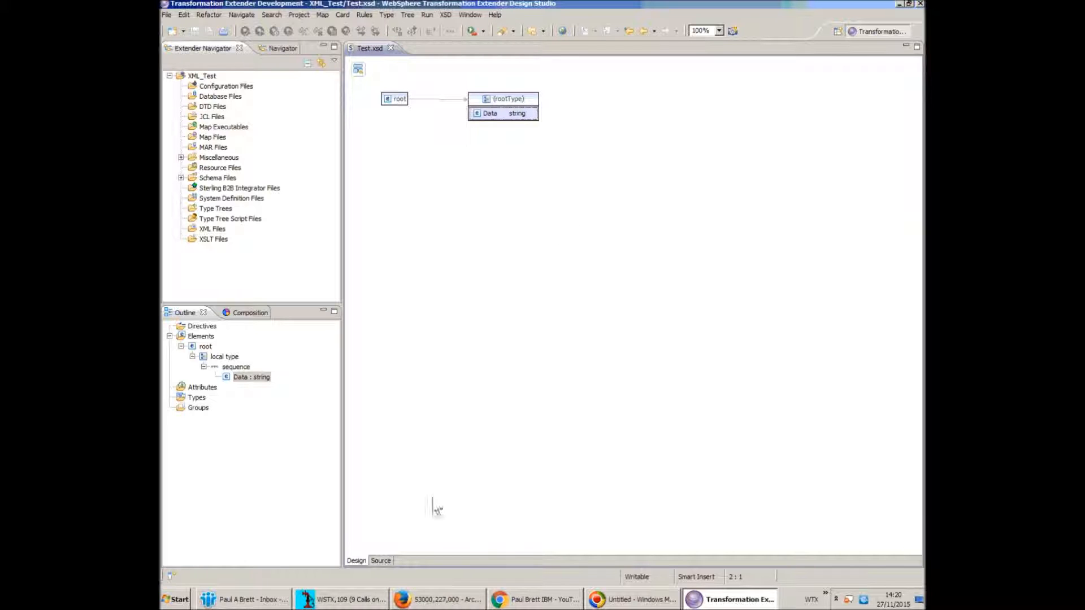
left_click(381, 561)
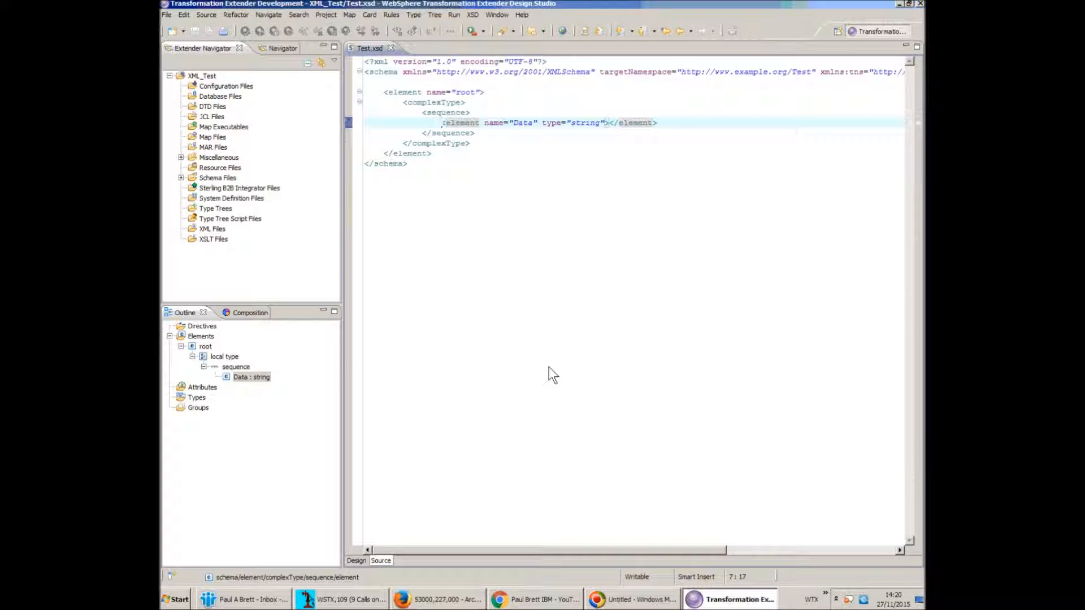
Select the root and Data element declarations in the source, then close Test.xsd
left_click_drag(384, 94, 486, 93)
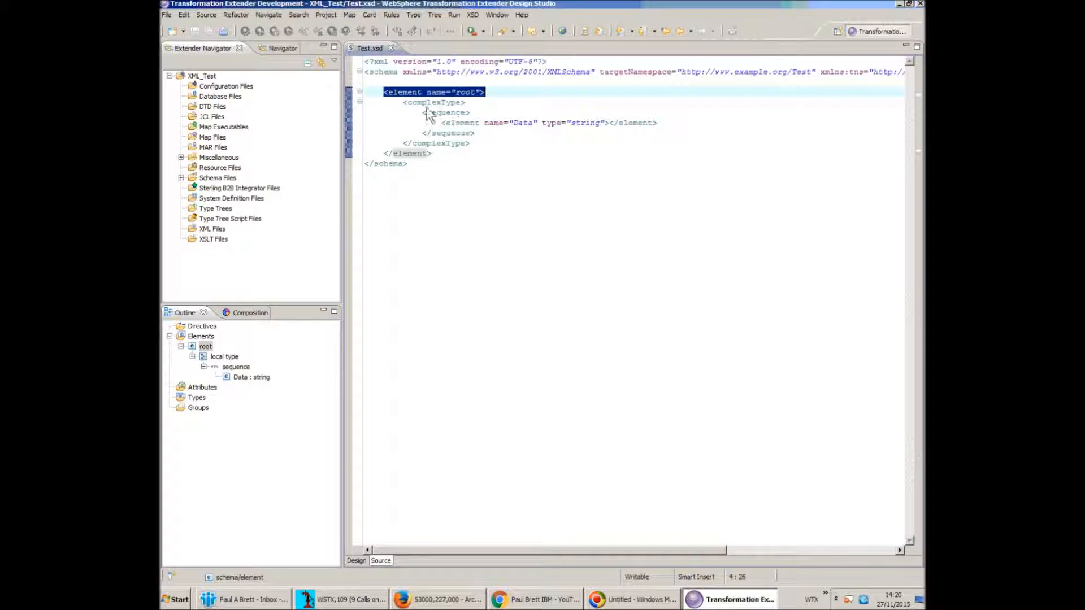
left_click_drag(442, 122, 609, 127)
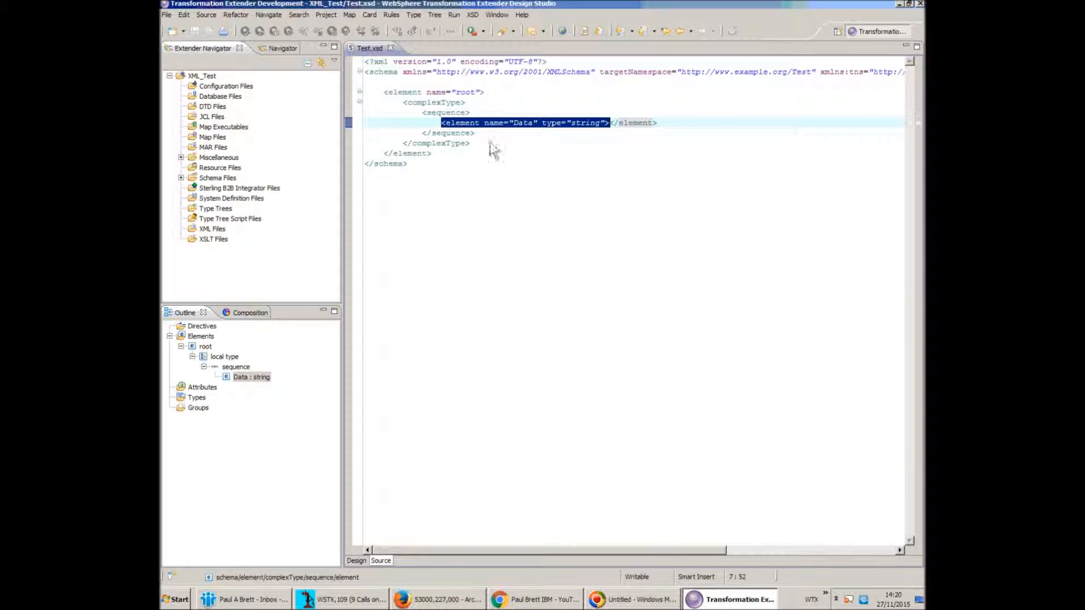
left_click(391, 49)
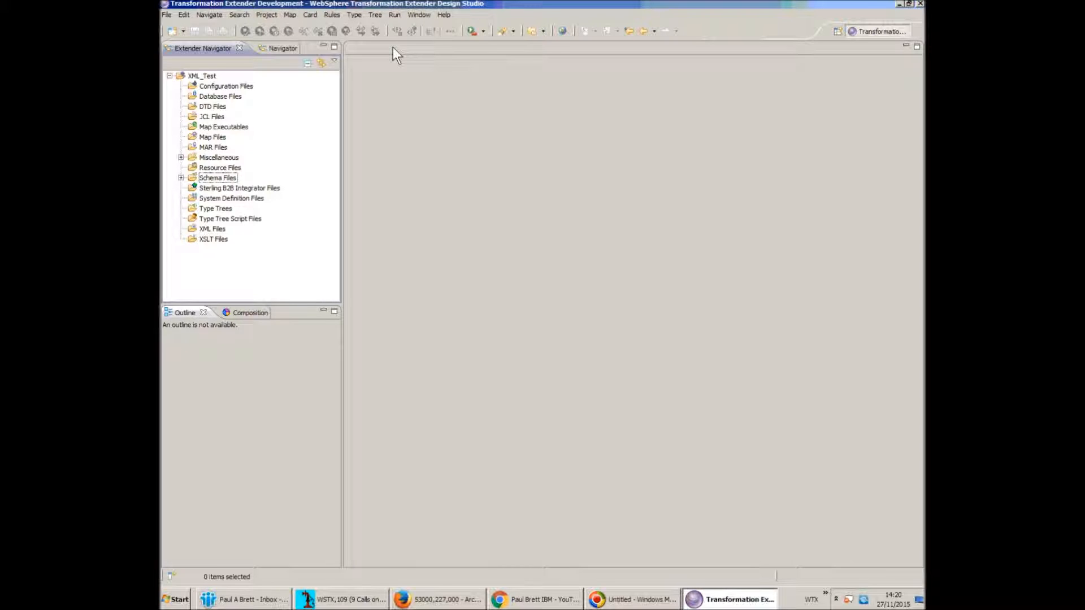
Create Input.xml in XML_Test, generated from the Test.xsd schema
right_click(222, 231)
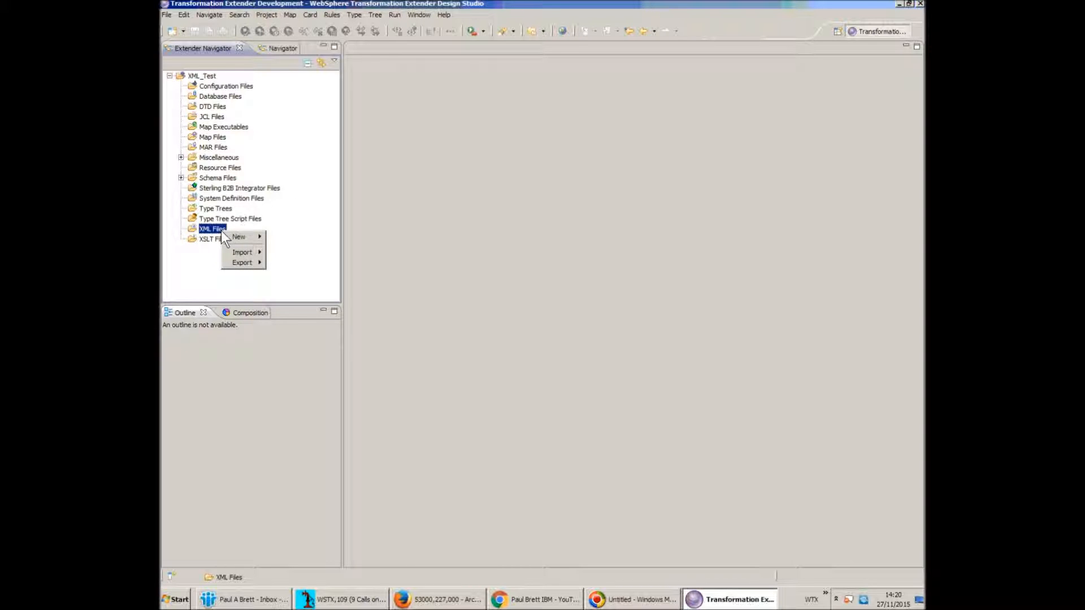
mouse_move(242, 234)
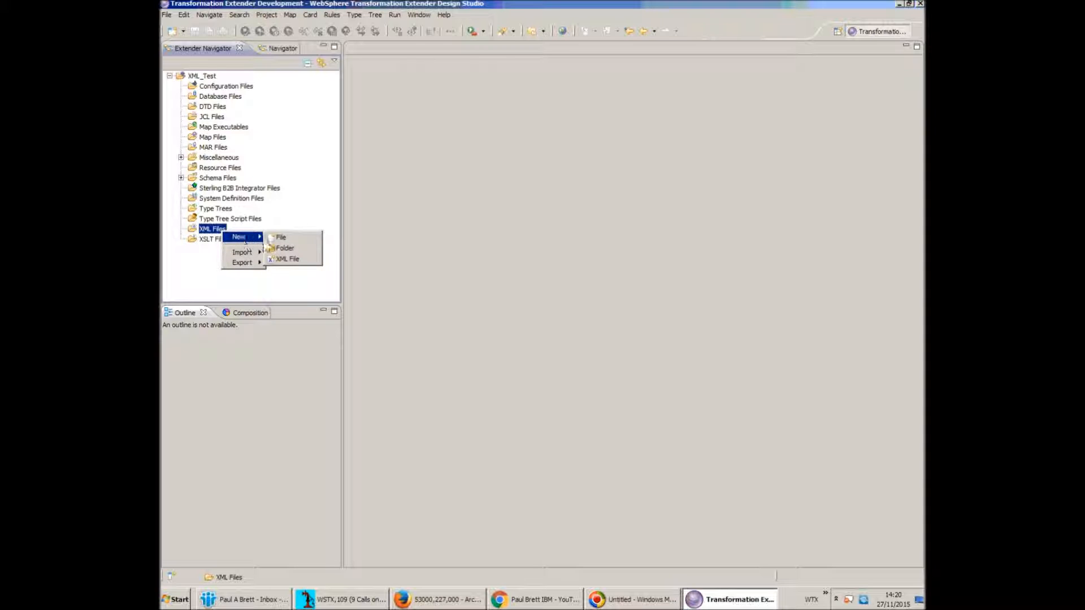
left_click(293, 259)
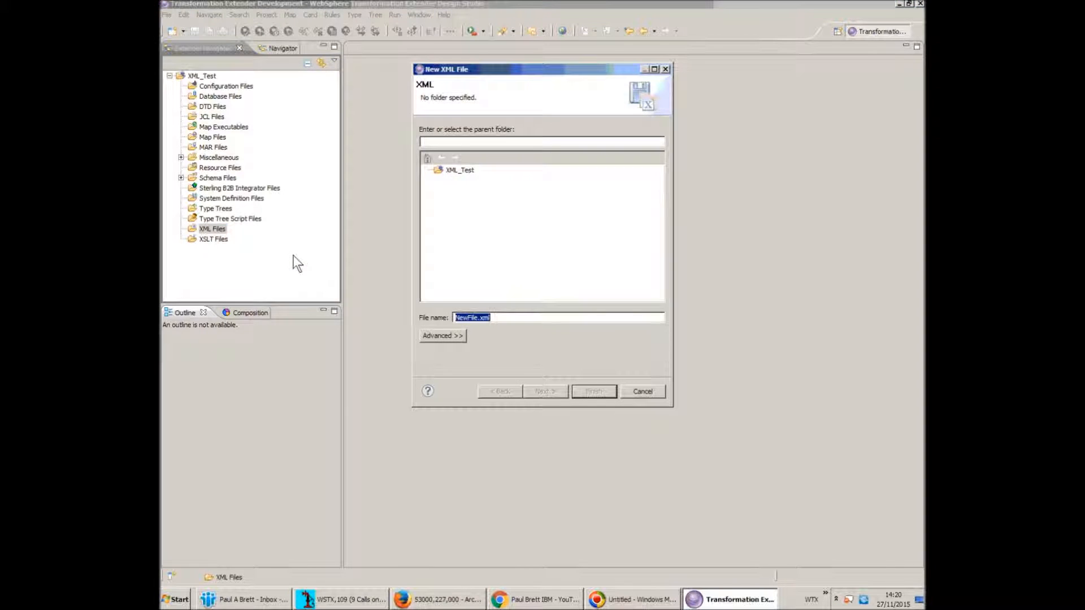
type("Input.xml")
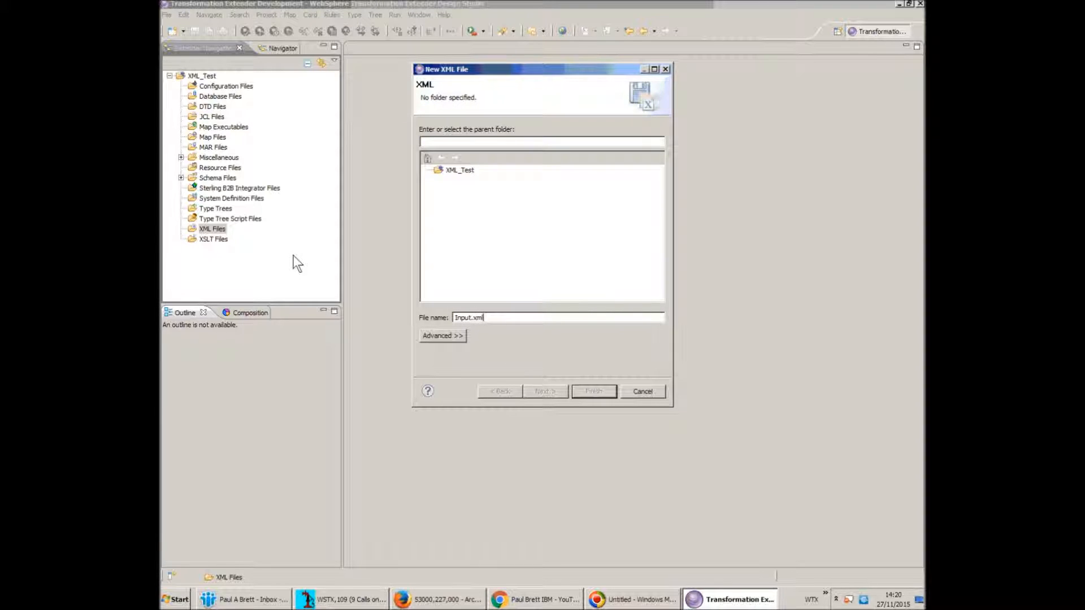
left_click(463, 170)
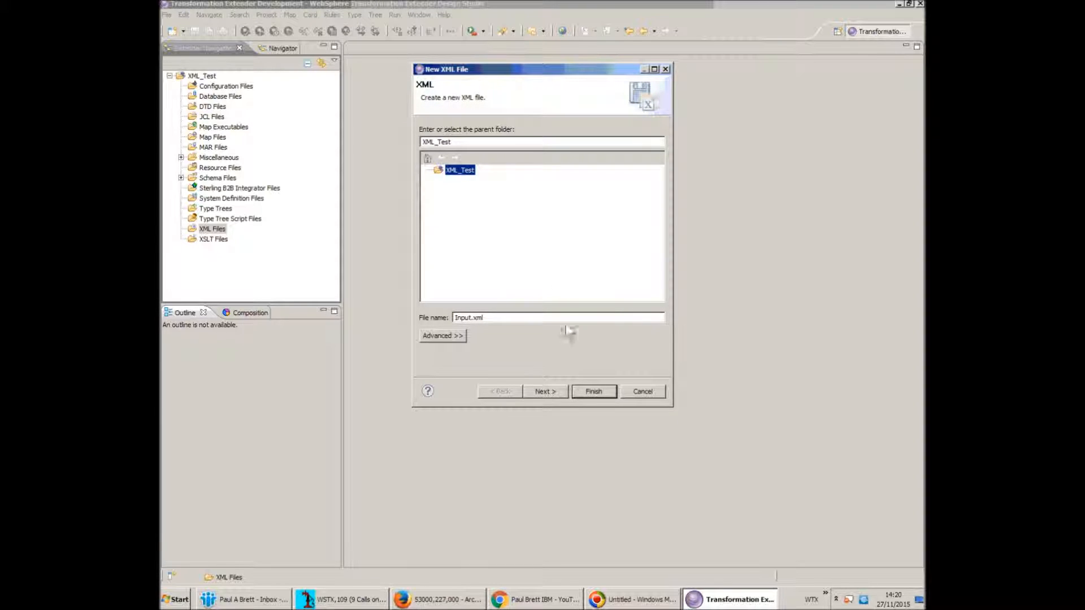
left_click(545, 390)
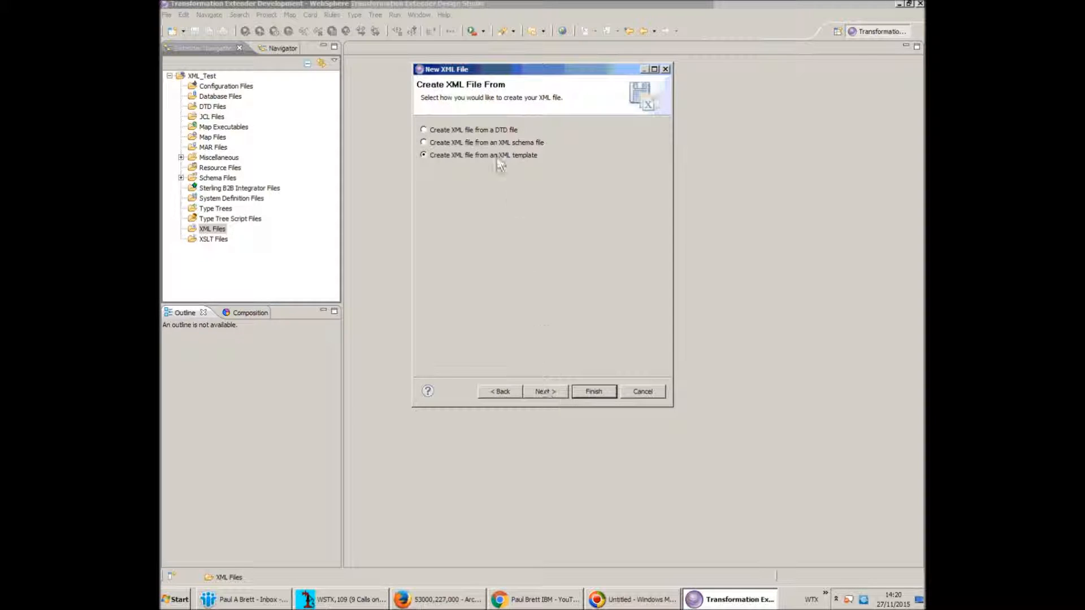
left_click(467, 143)
left_click(546, 392)
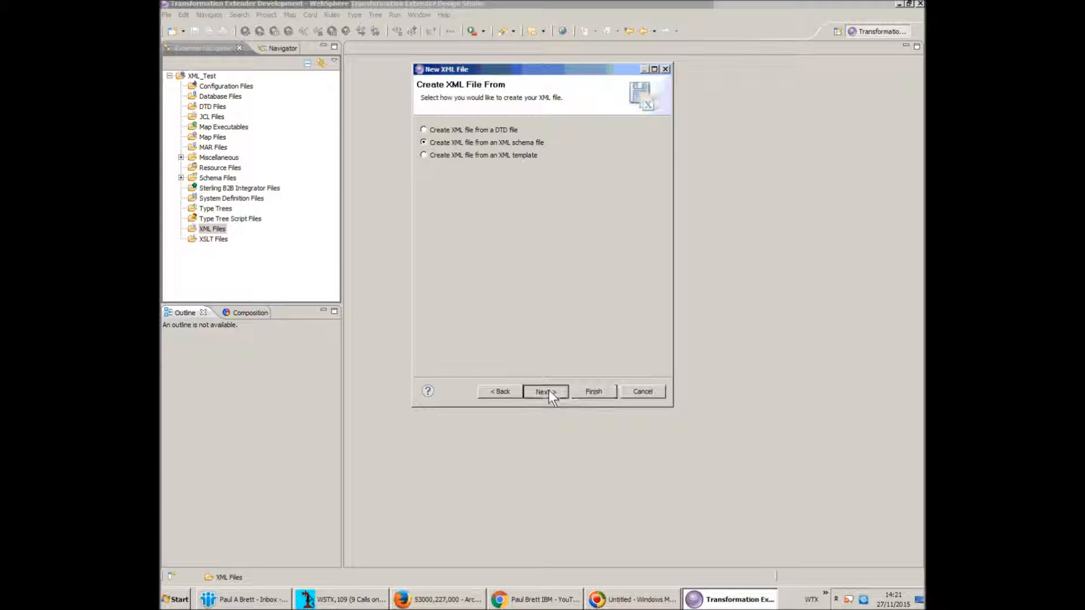
left_click(433, 174)
left_click(477, 185)
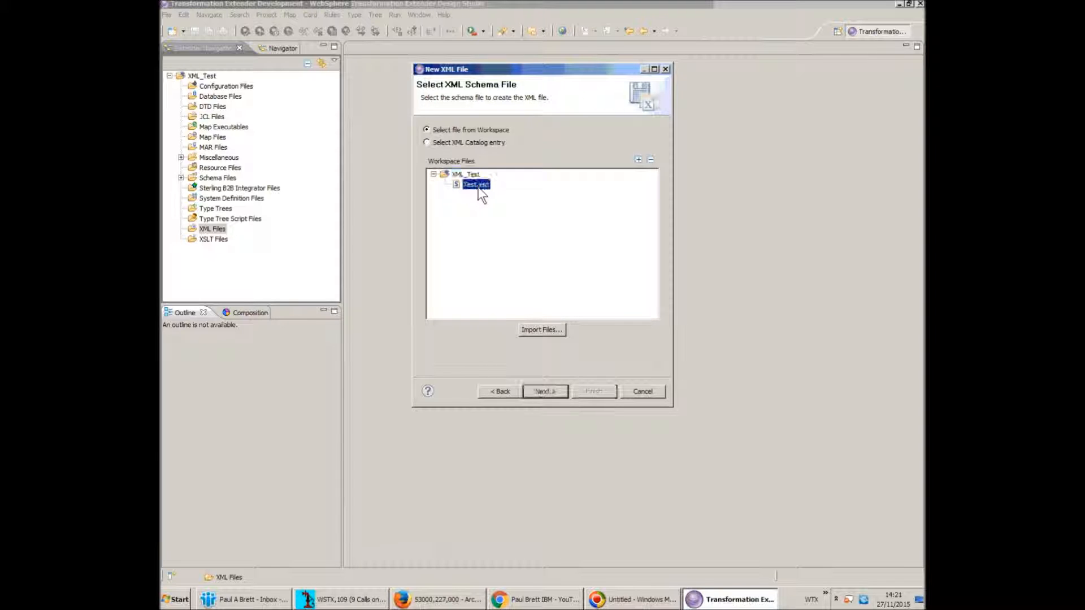
left_click(553, 391)
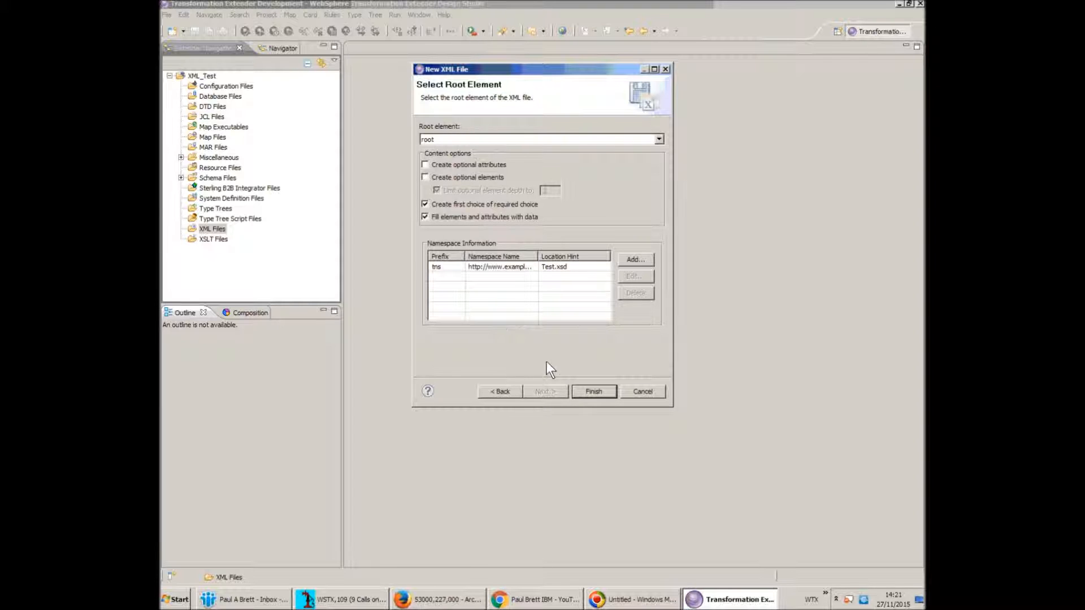
left_click(592, 392)
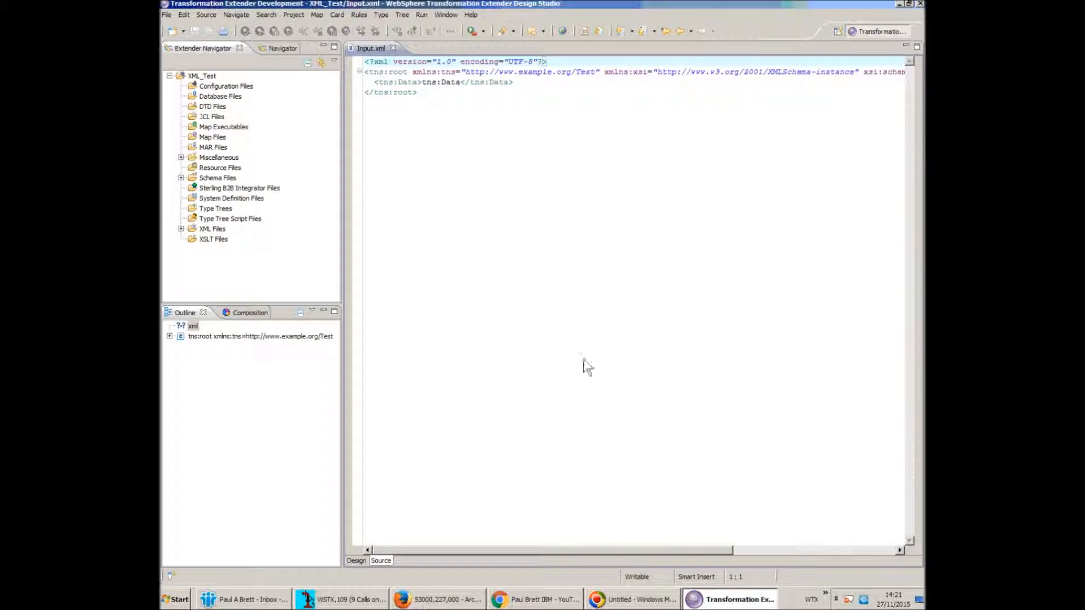
Enter 'Hello World!' as the tns:Data value, save Input.xml and close it
left_click(423, 82)
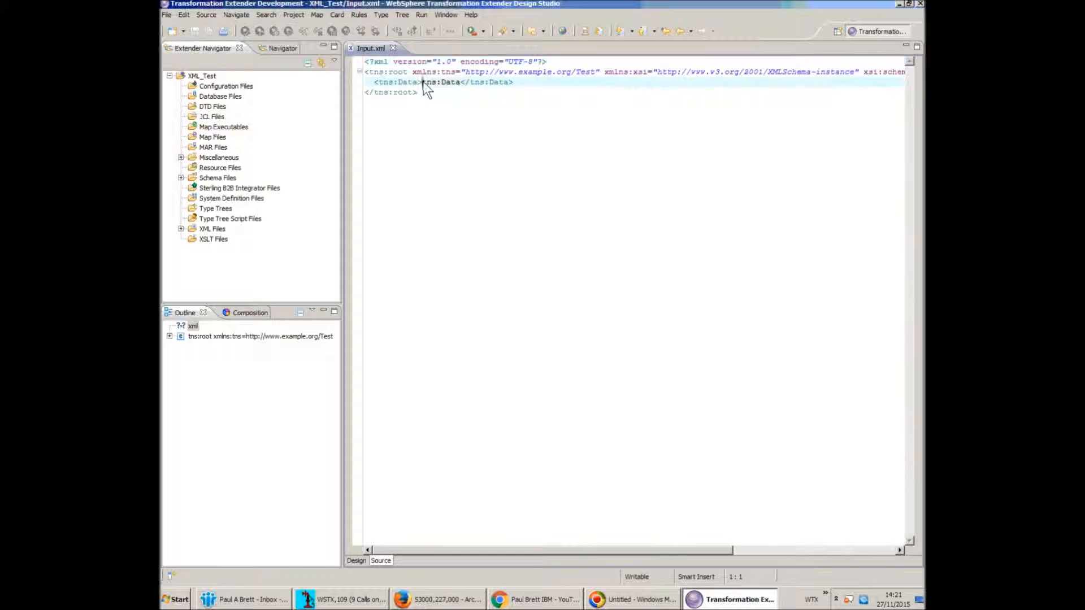
type("Bello World")
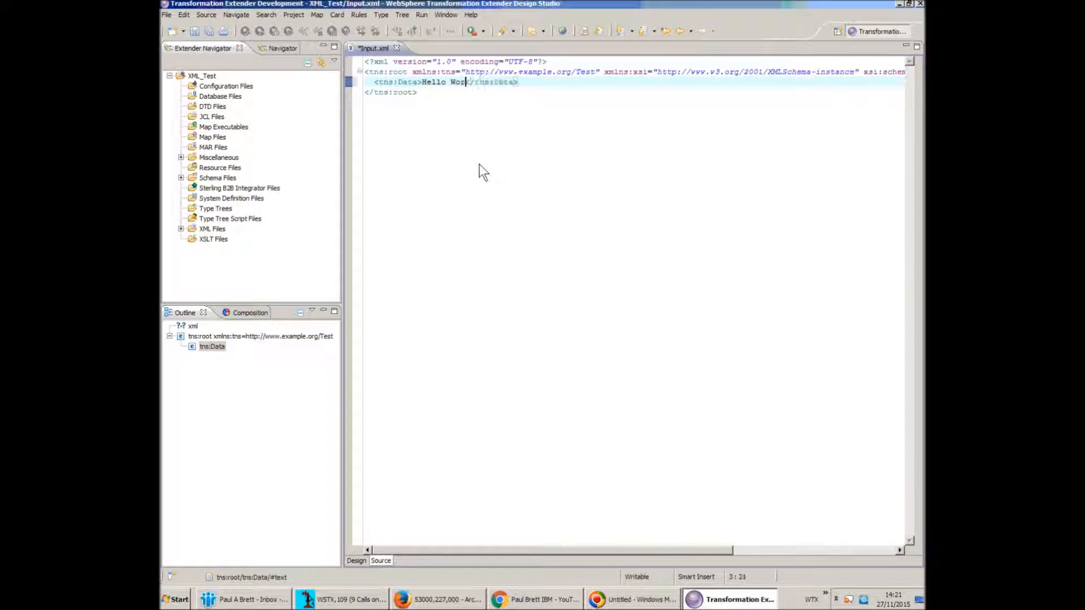
type("!")
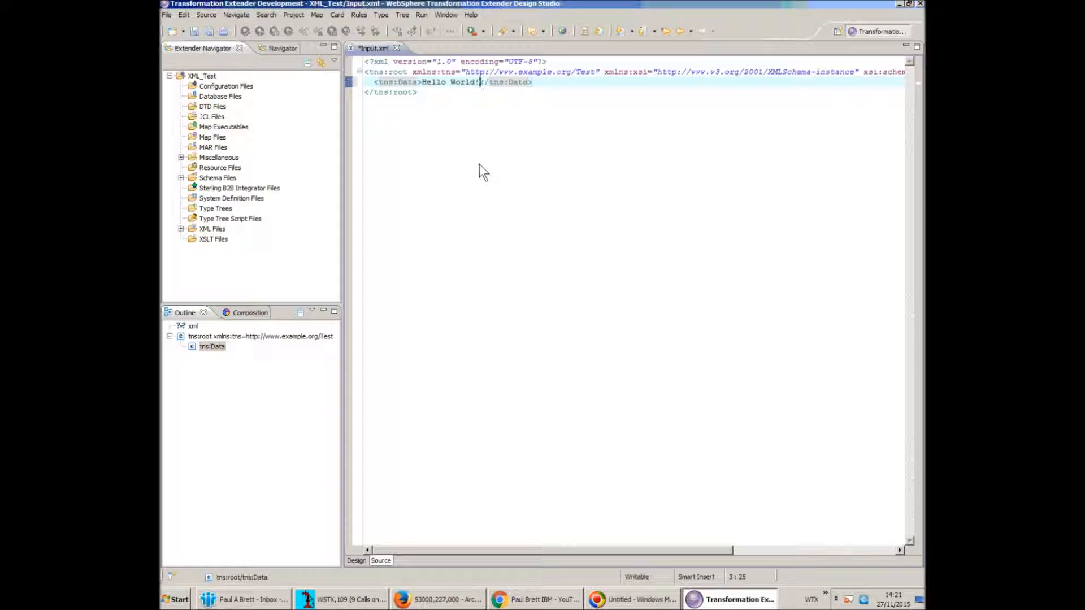
key("ctrl+s")
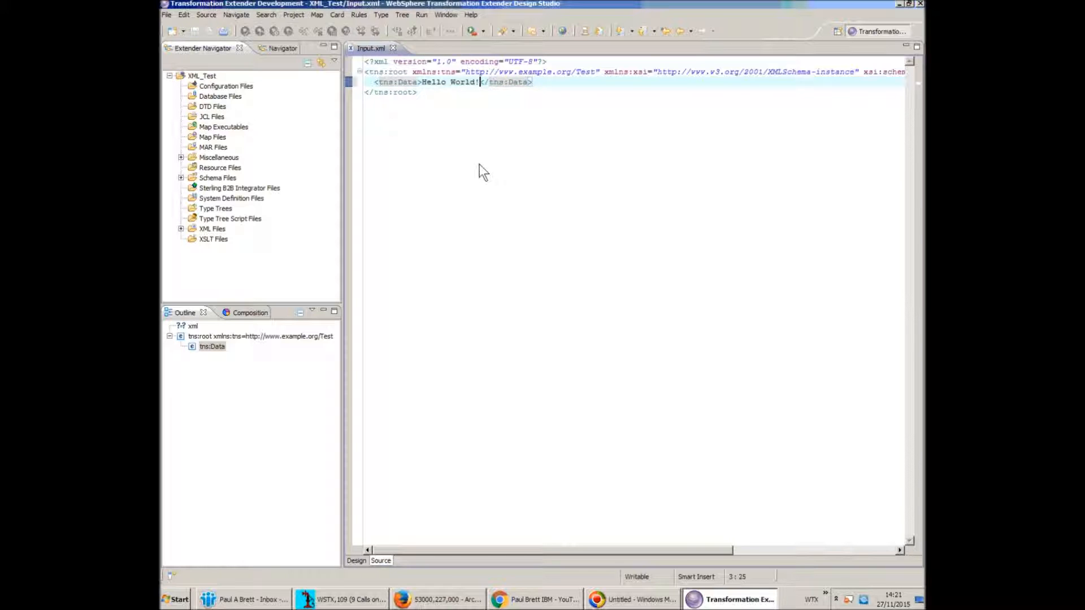
left_click(393, 49)
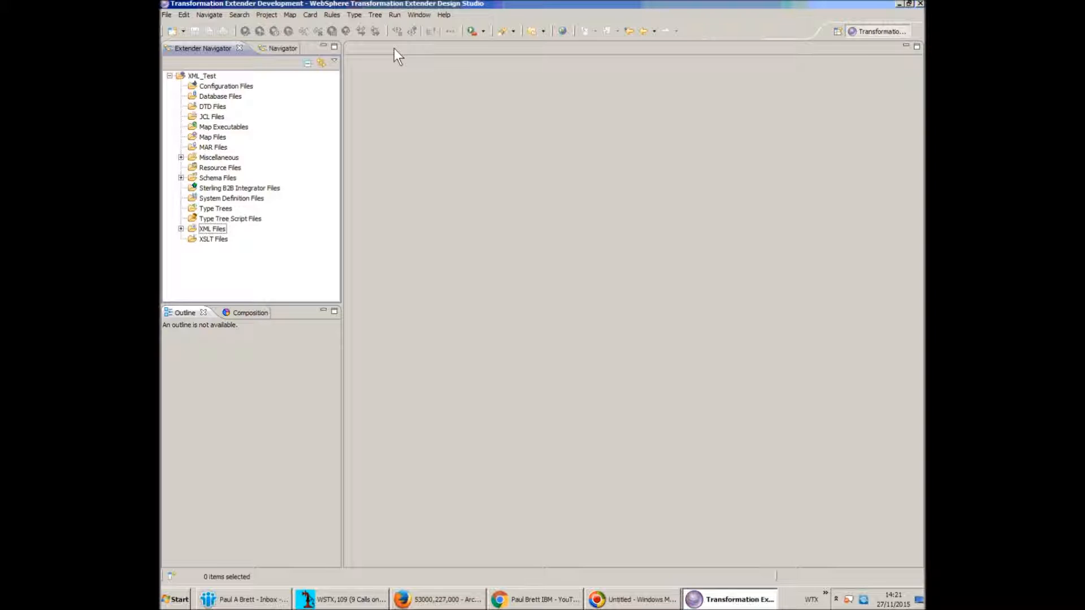
Create the map source Test.mms under Map Files in the XML_Test folder
right_click(219, 136)
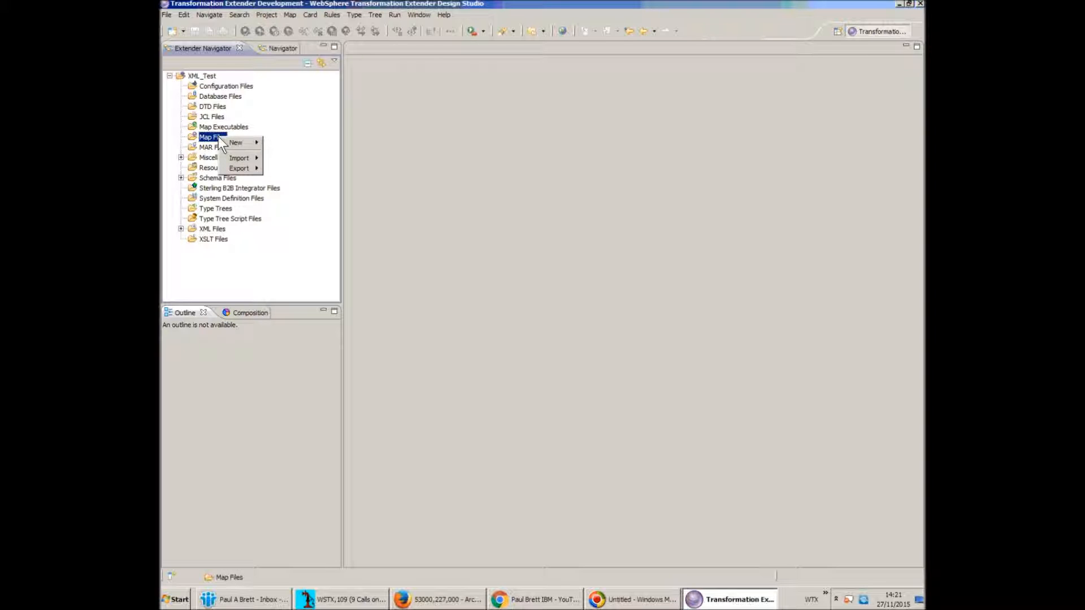
mouse_move(233, 142)
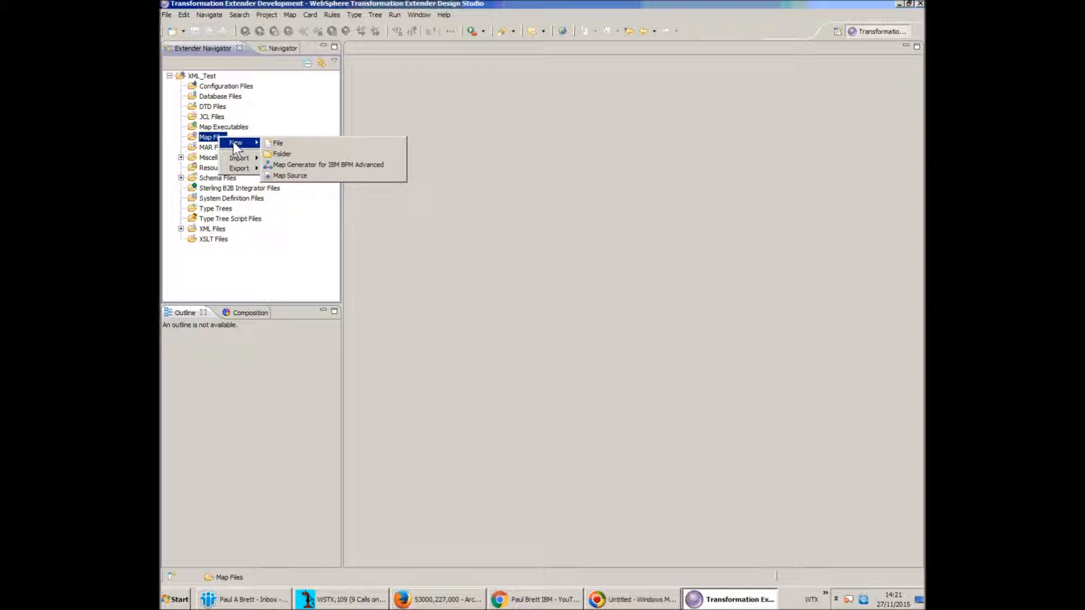
left_click(291, 175)
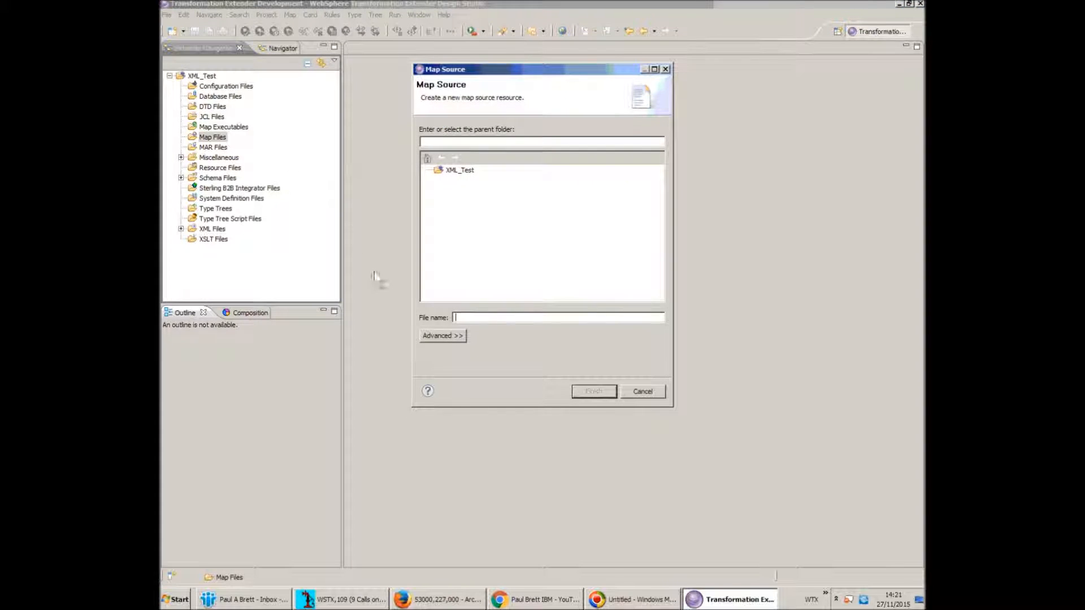
type("Test.mms")
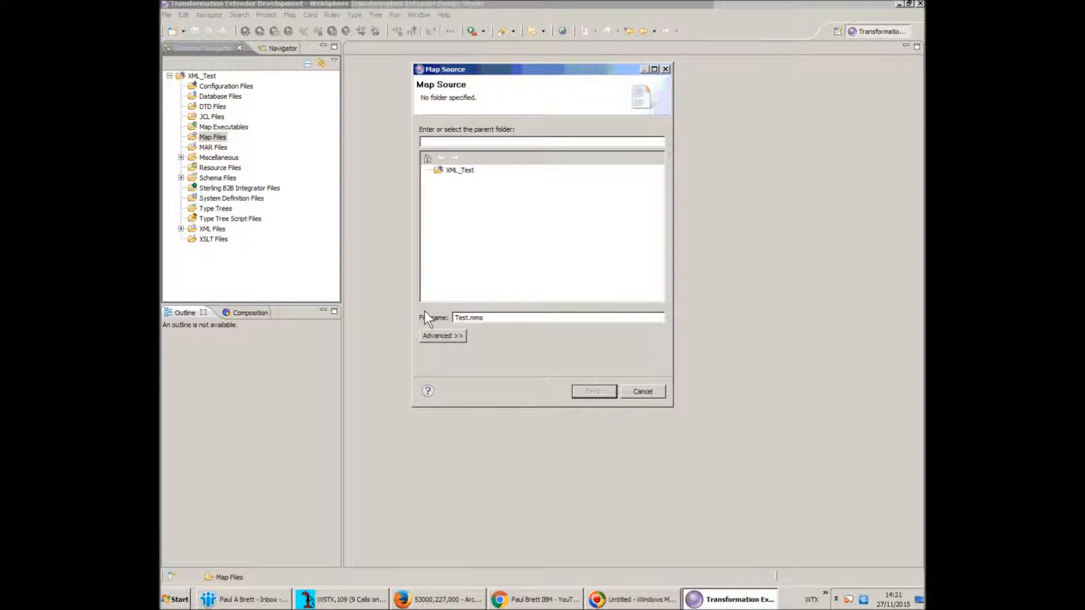
left_click(461, 170)
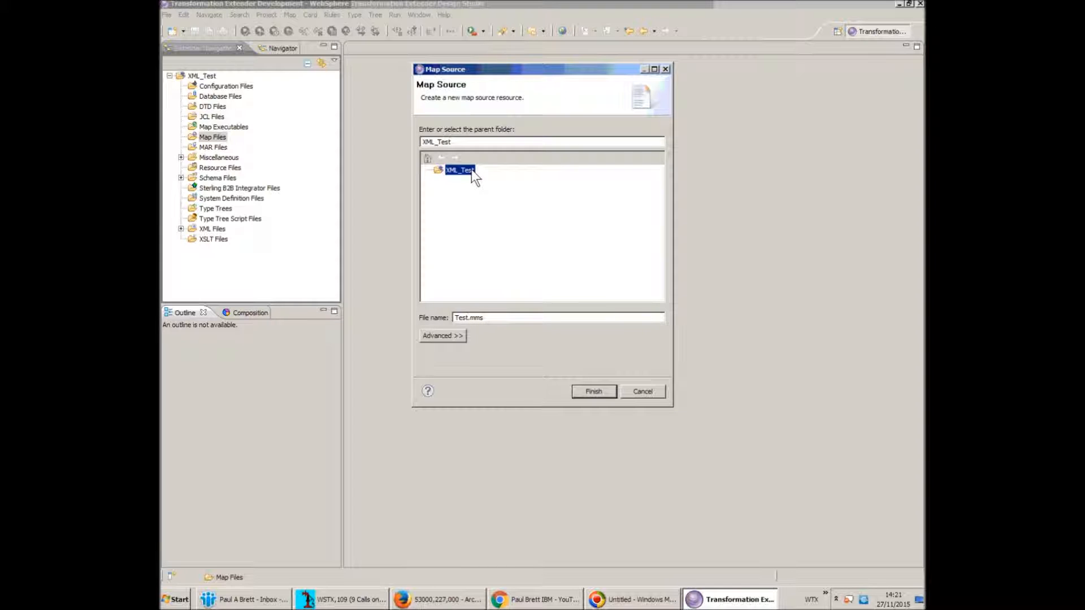
left_click(589, 391)
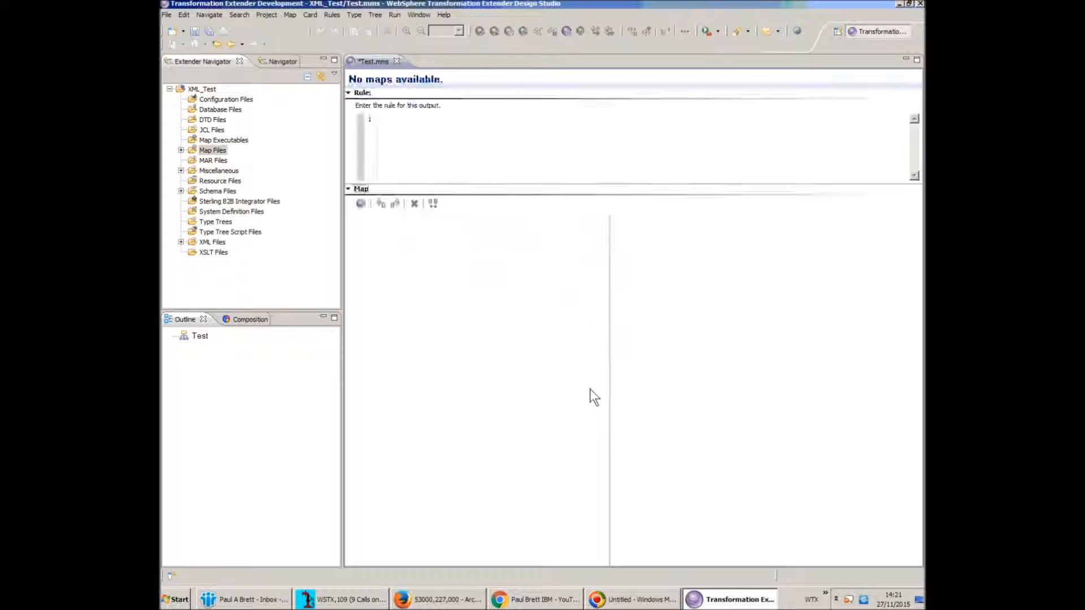
Add a new map named Test to Test.mms and expand it to show its cards
left_click(200, 335)
right_click(200, 335)
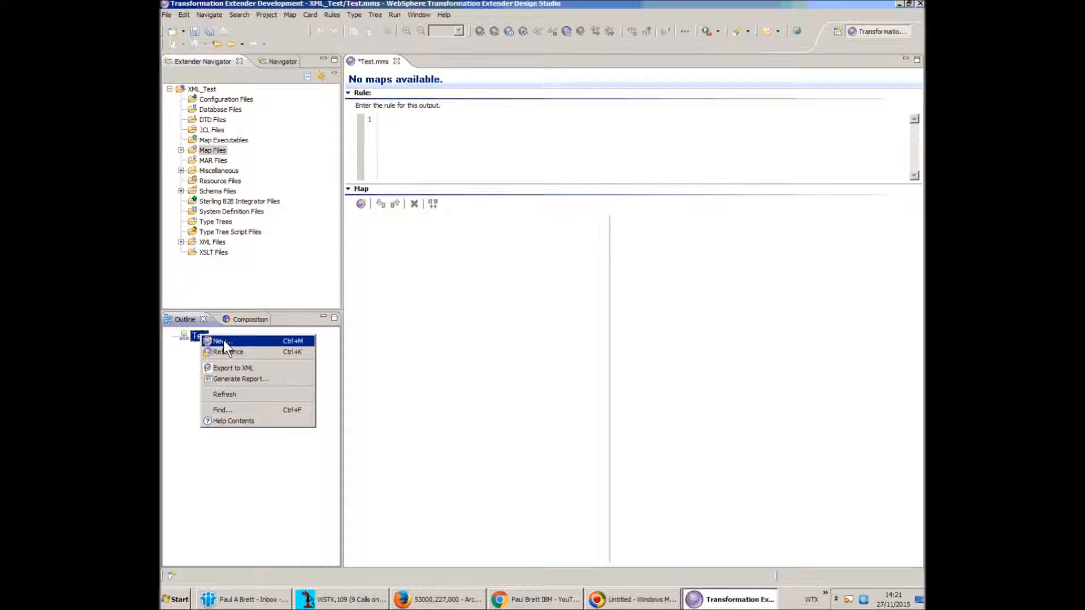
left_click(222, 340)
type("Test")
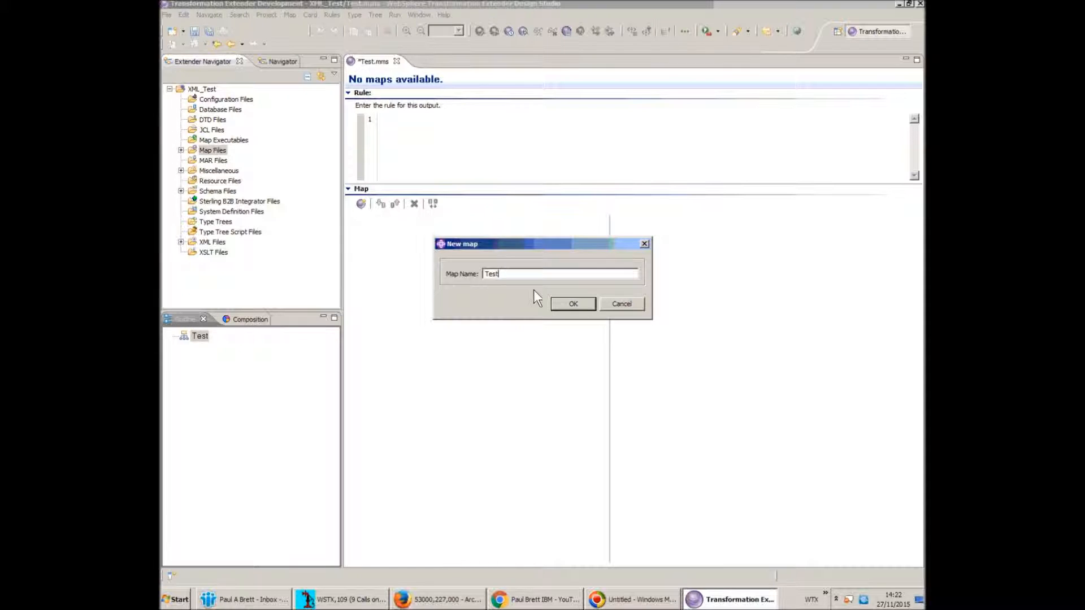
left_click(563, 303)
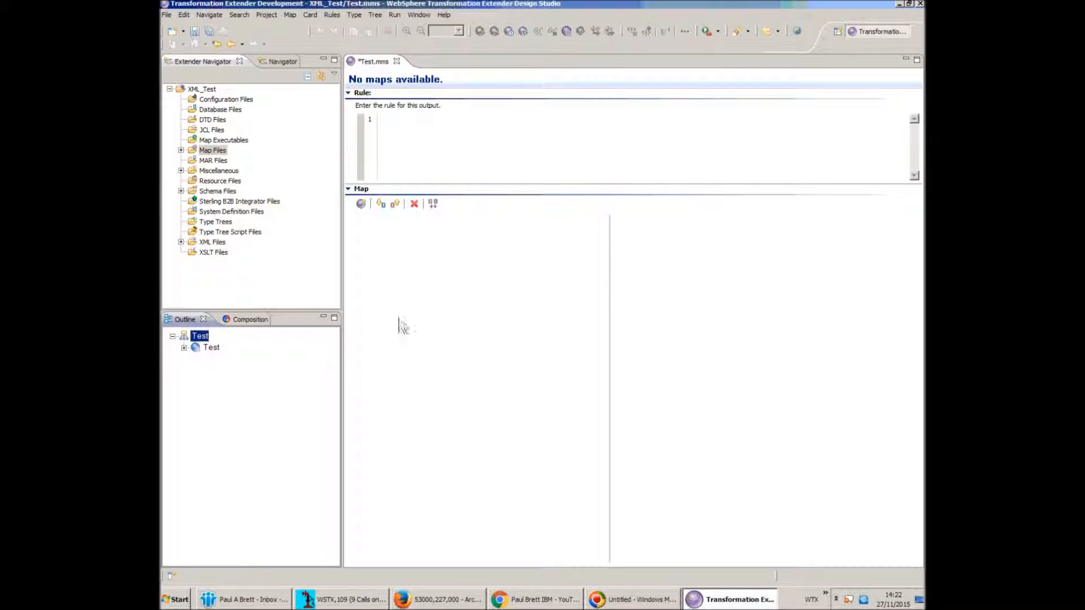
left_click(209, 348)
left_click(184, 348)
right_click(233, 359)
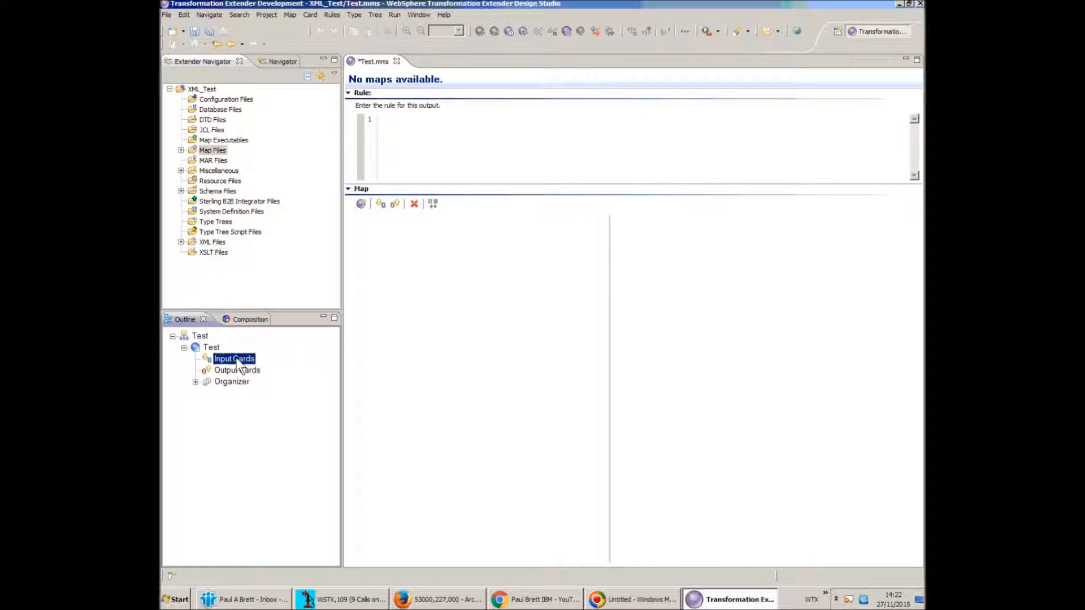
Start input card In1 with type tree Test.xsd and card type XSD
left_click(261, 363)
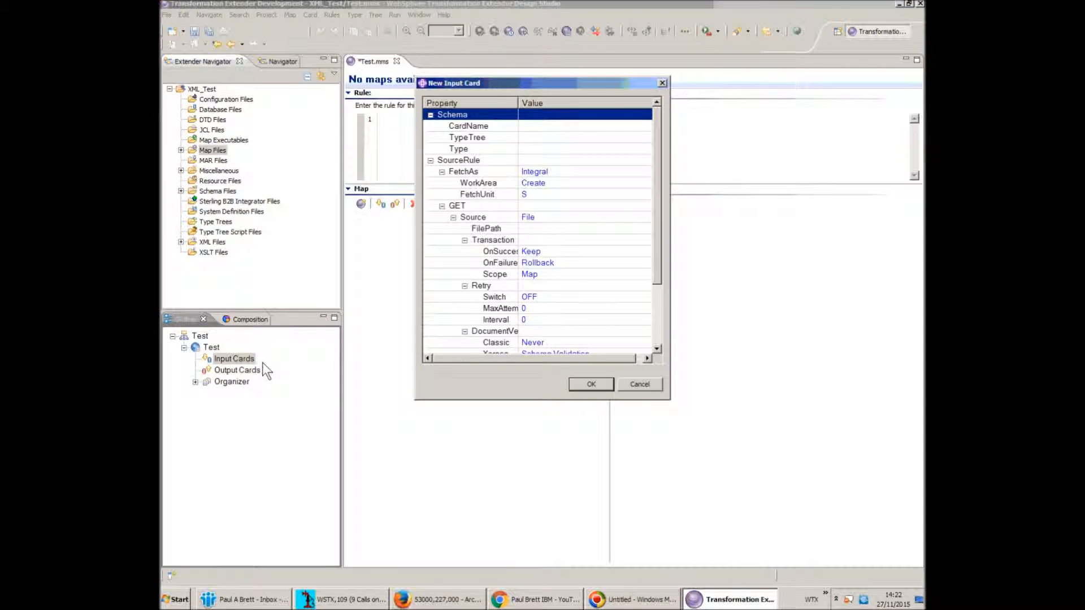
left_click(550, 126)
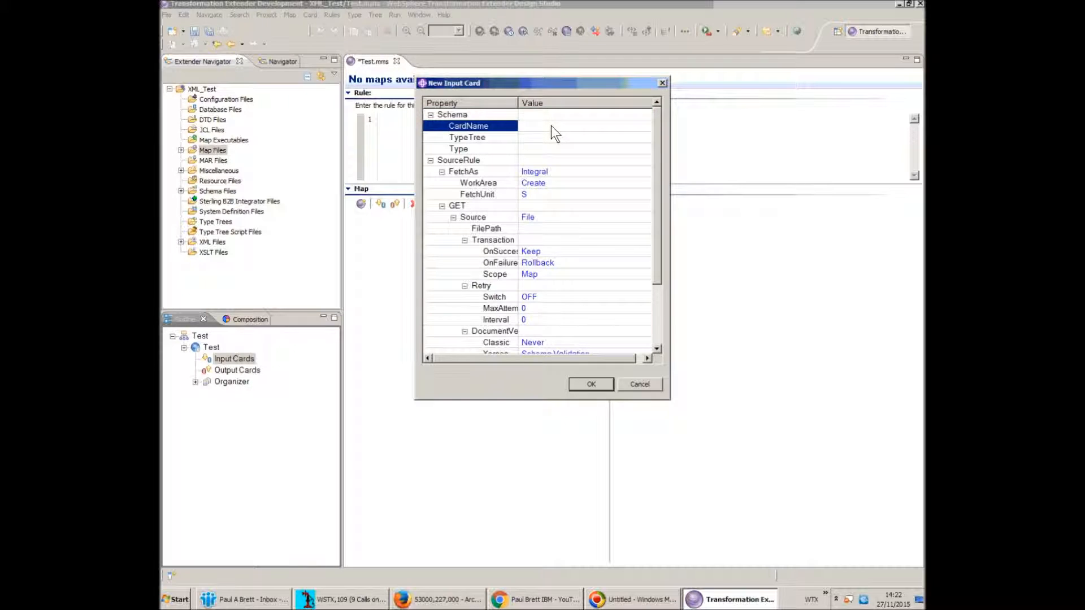
type("In1")
left_click(574, 138)
left_click(646, 137)
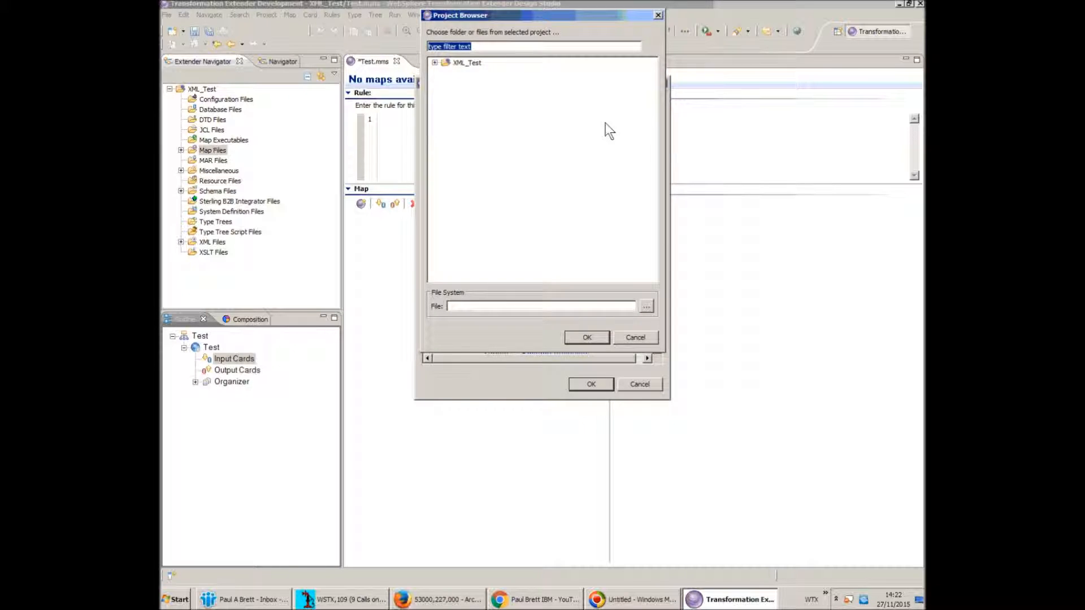
left_click(435, 63)
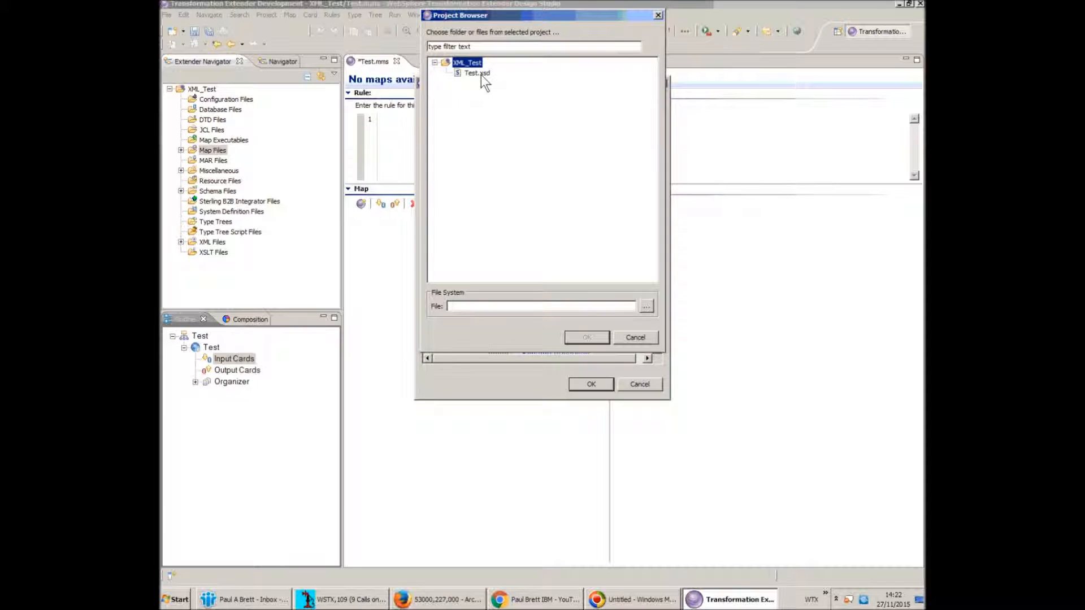
left_click(480, 75)
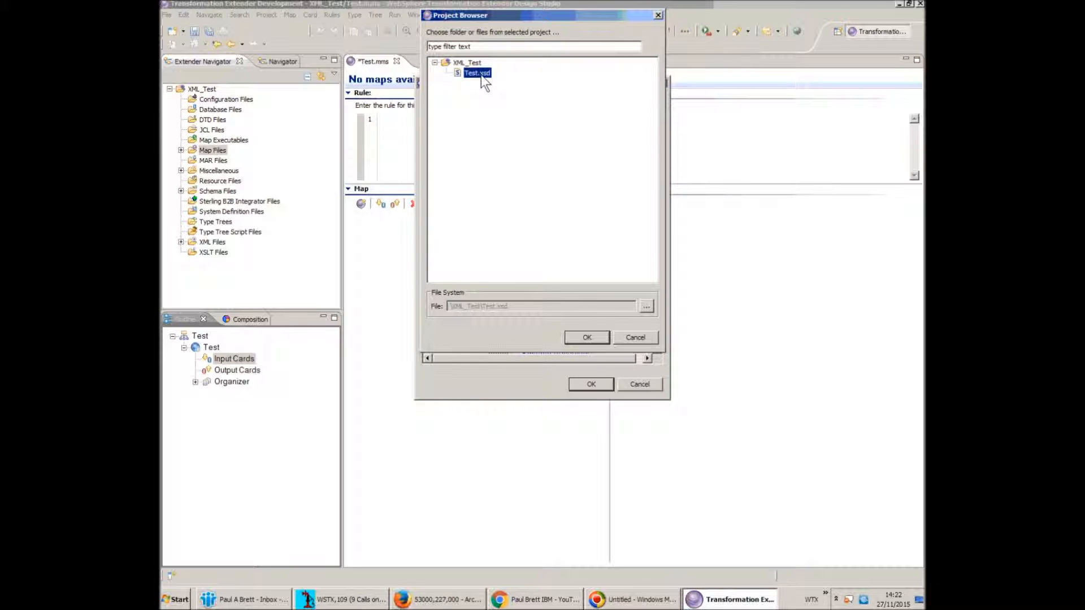
left_click(587, 338)
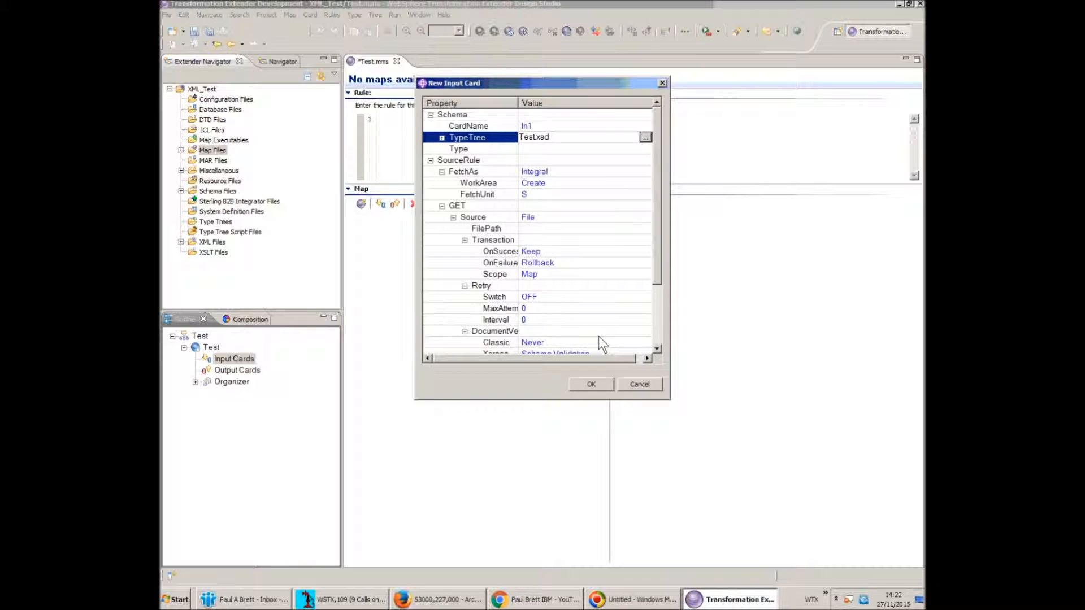
left_click(642, 148)
left_click(646, 148)
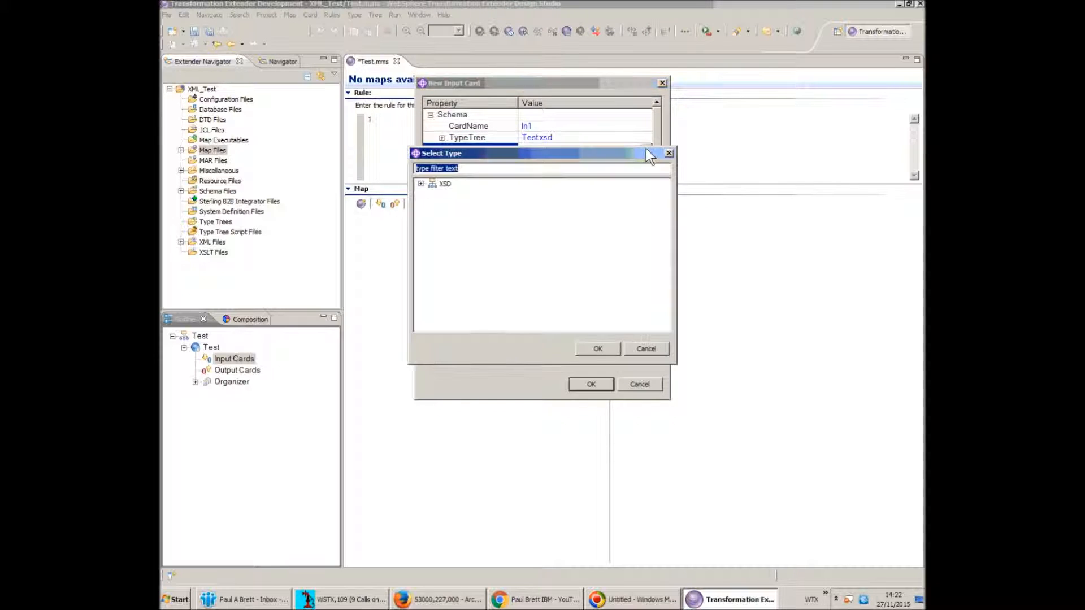
left_click(437, 183)
left_click(603, 348)
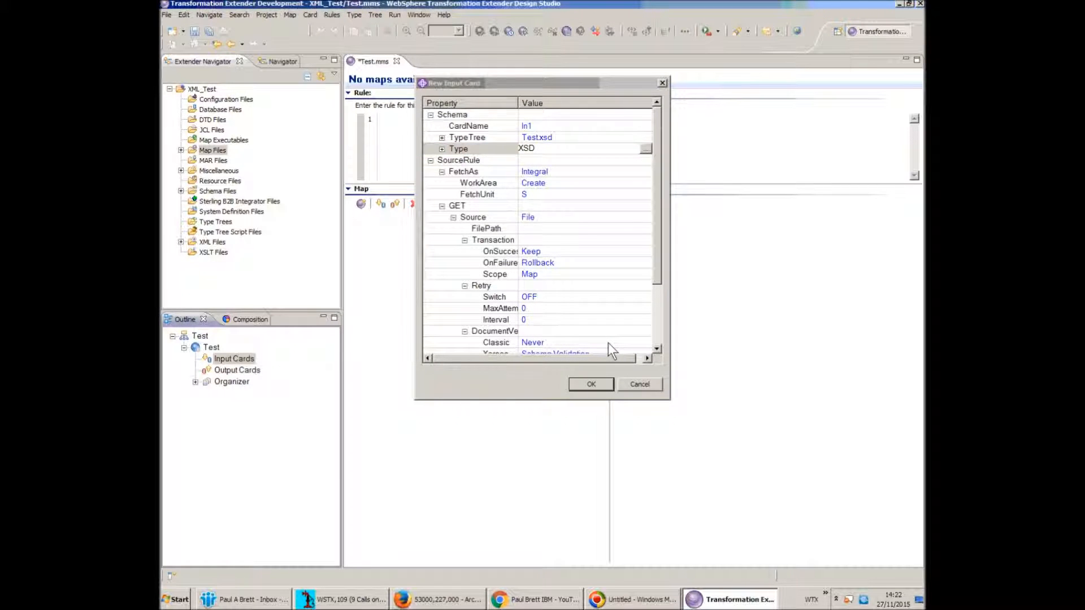
Set the card's FilePath to Input.xml, check Metadata and Xerces validation, and create In1
left_click(589, 229)
type("Input.xml")
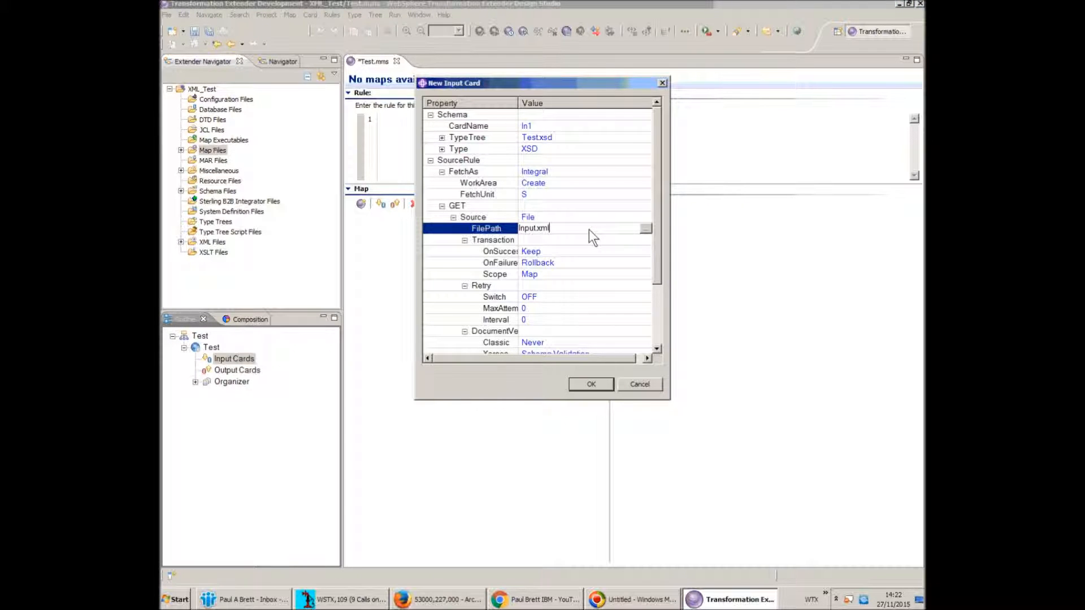
left_click(442, 149)
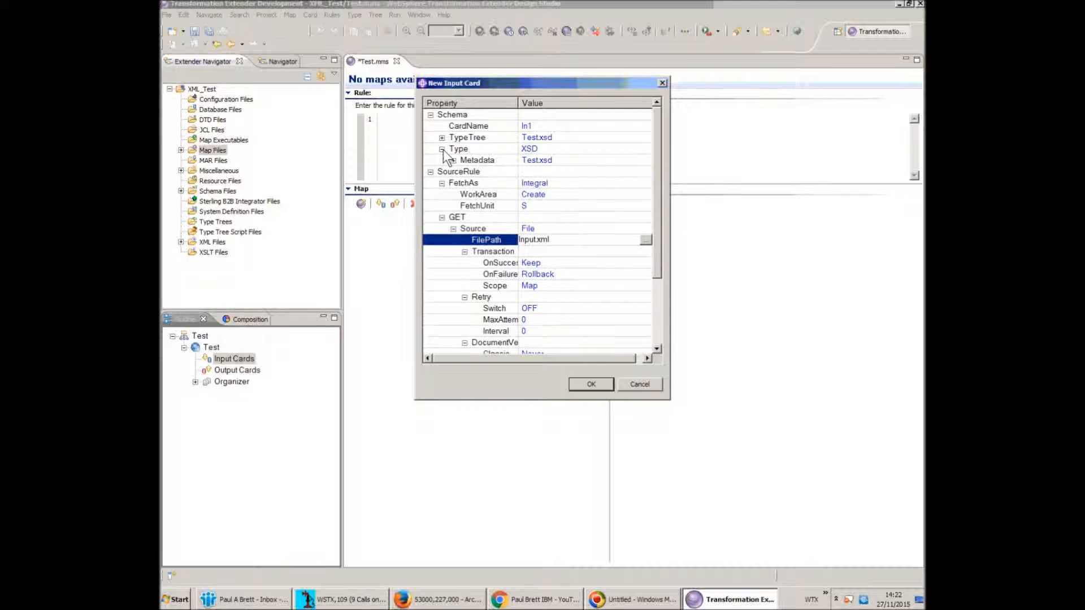
left_click(569, 162)
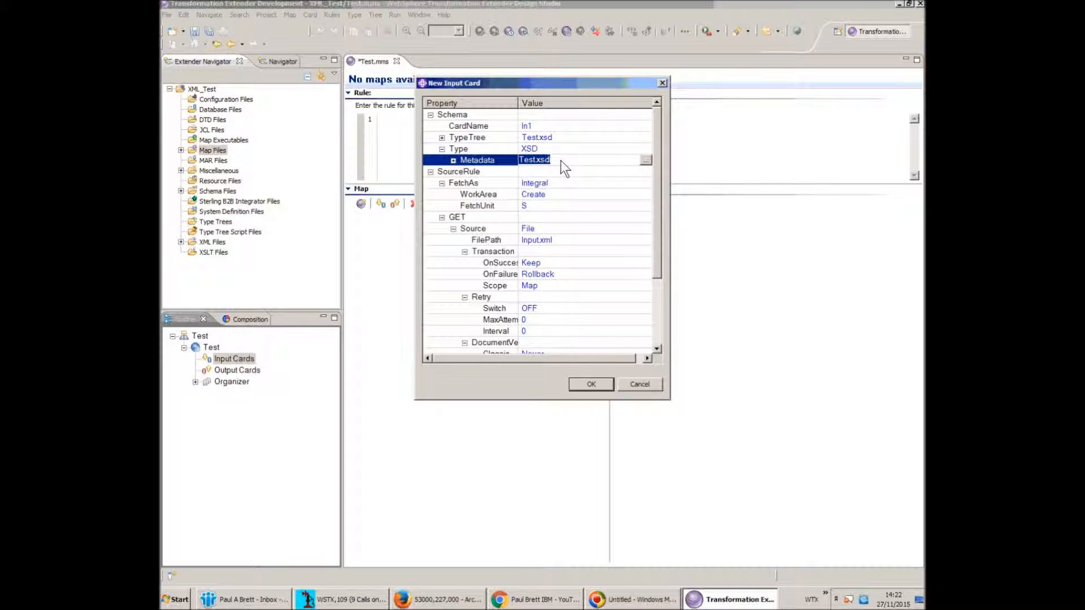
left_click_drag(655, 171, 658, 188)
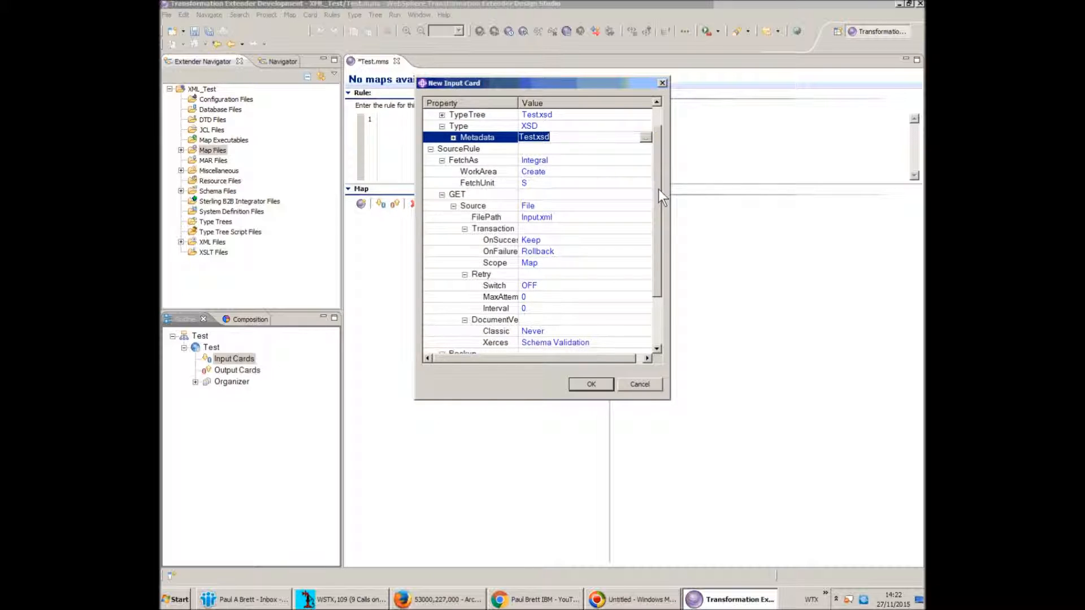
left_click(592, 346)
left_click_drag(656, 227, 656, 201)
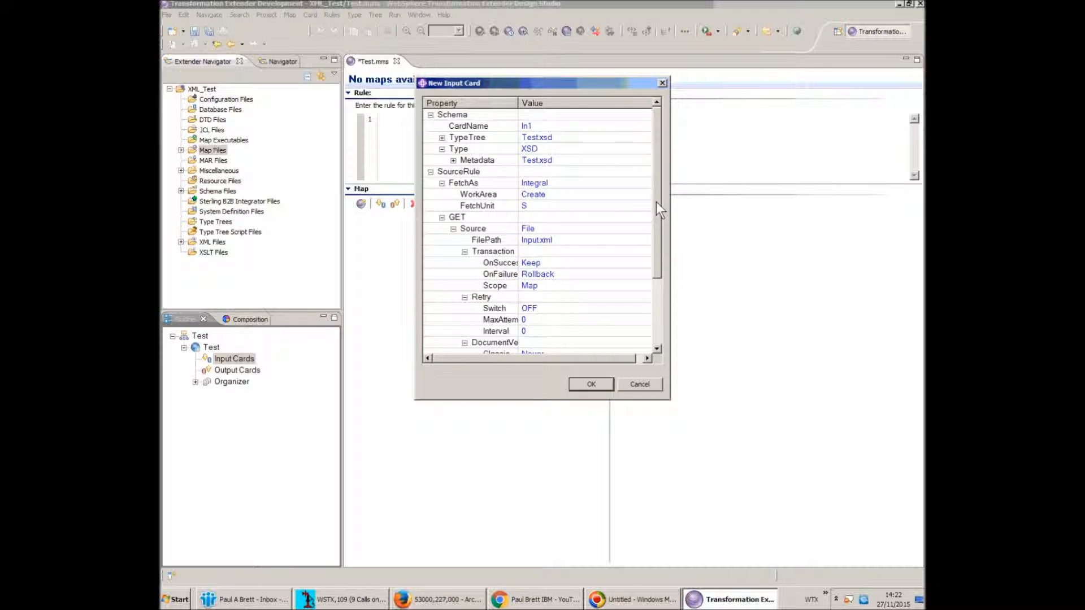
left_click(595, 385)
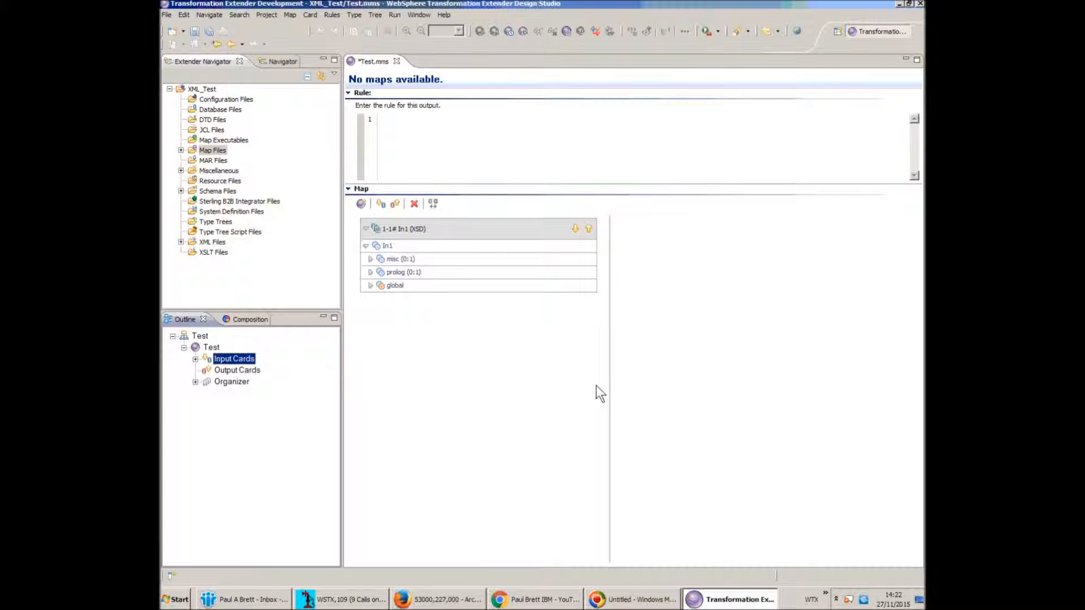
Save, build and test-run the Test map, acknowledging the map completed message
left_click(468, 312)
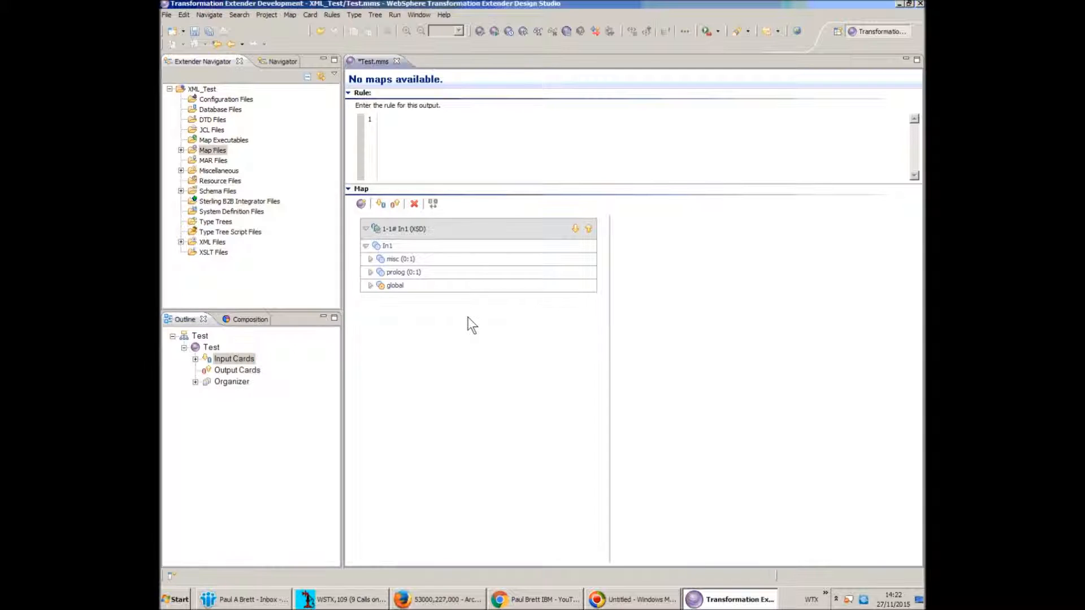
left_click(194, 31)
left_click(483, 29)
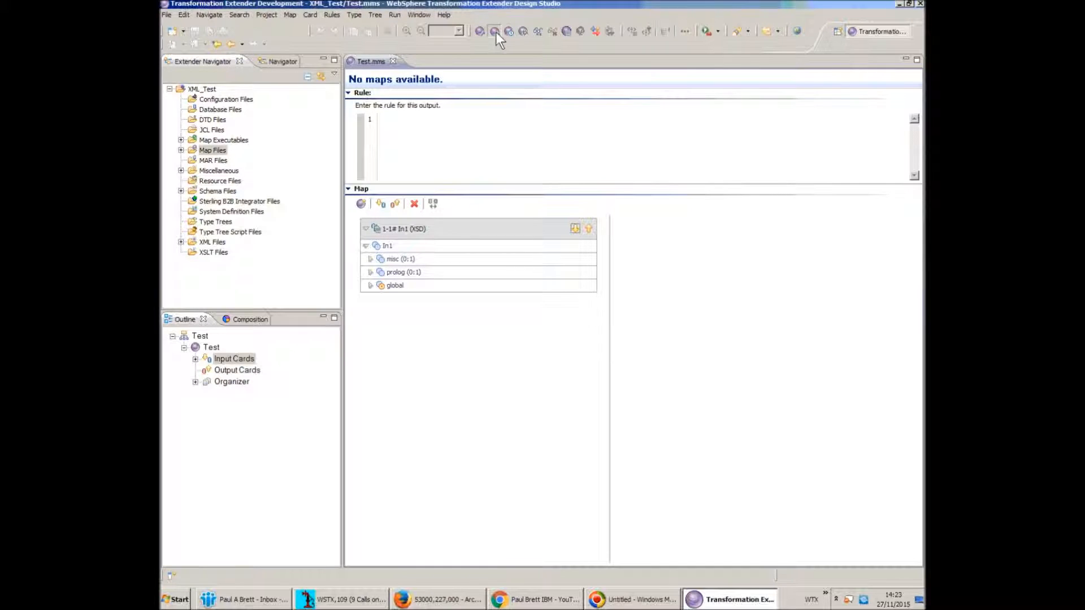
left_click(496, 31)
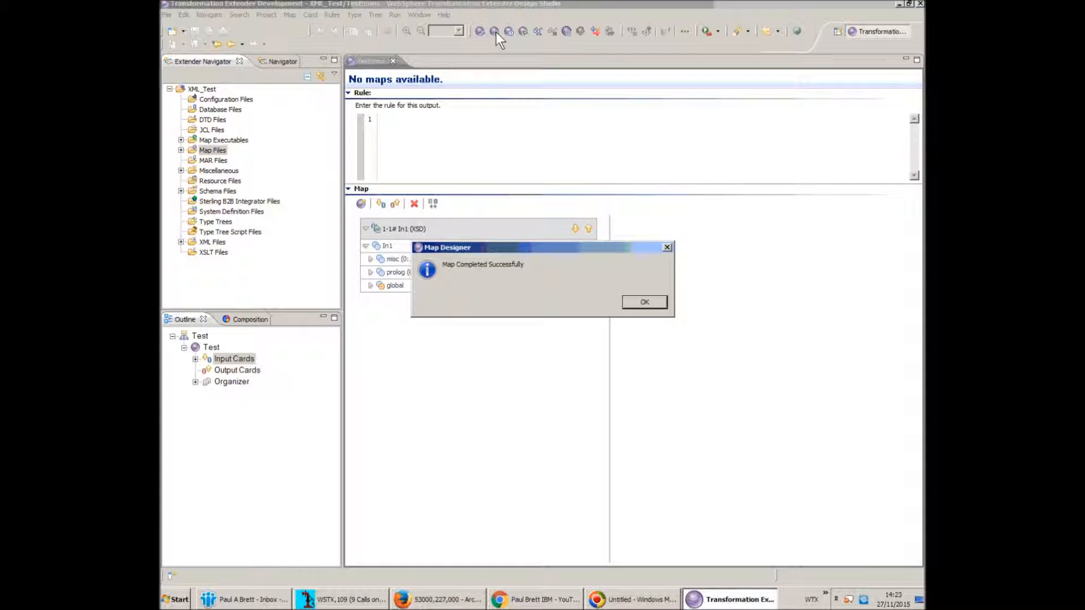
left_click(637, 303)
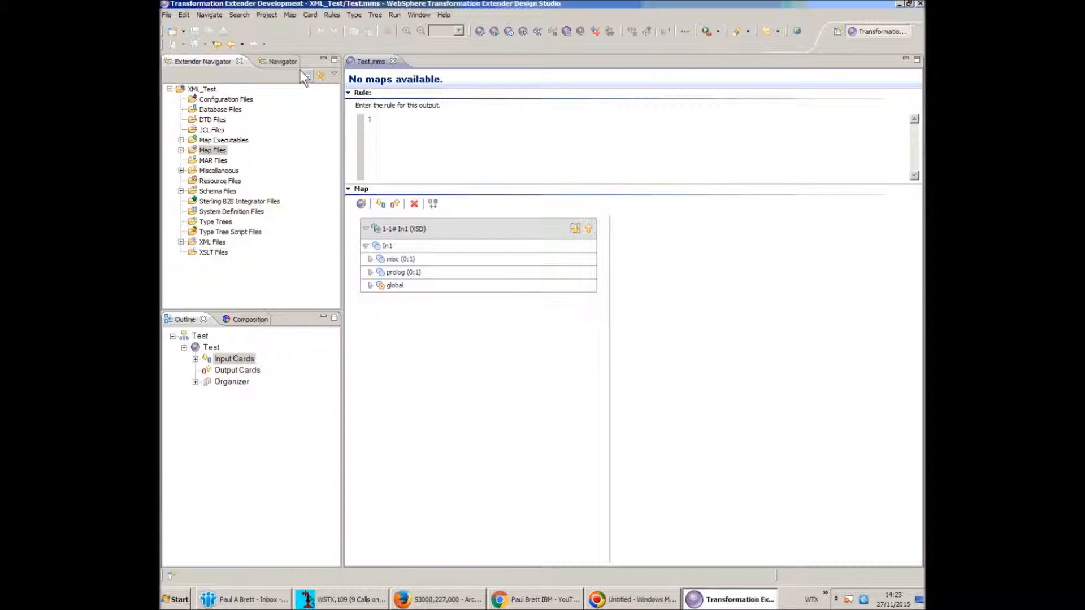
Build the Test map for the IBM z/OS platform and close the Test.mms editor
left_click(294, 15)
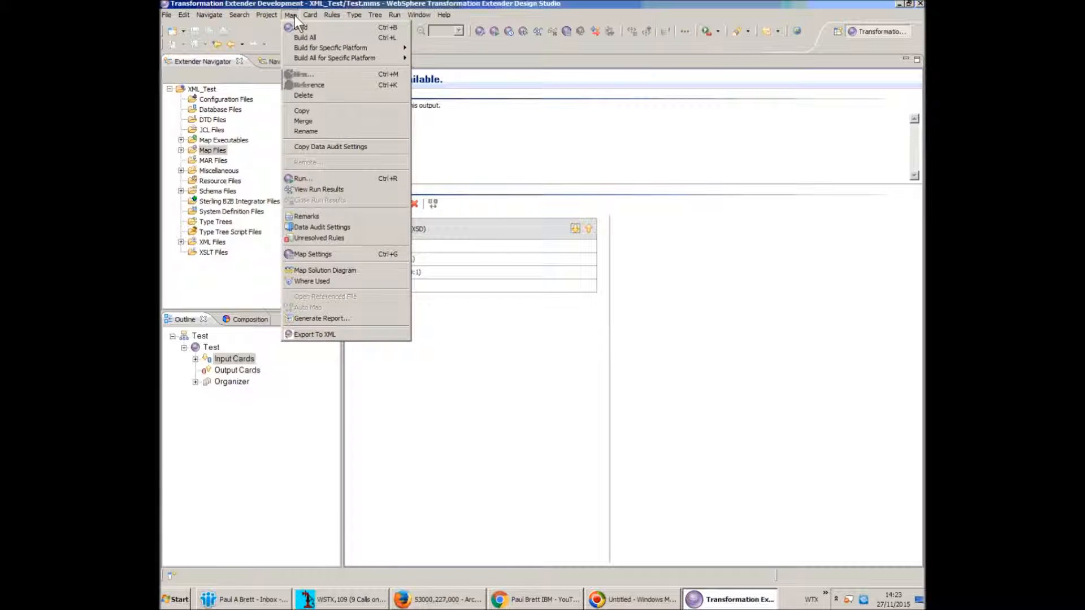
mouse_move(323, 48)
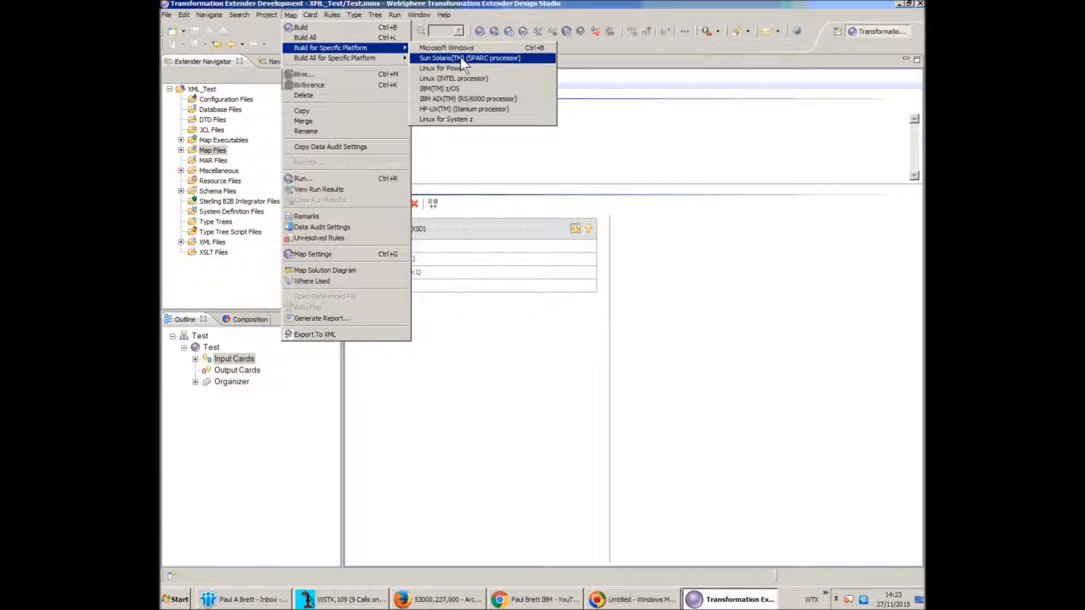
left_click(464, 91)
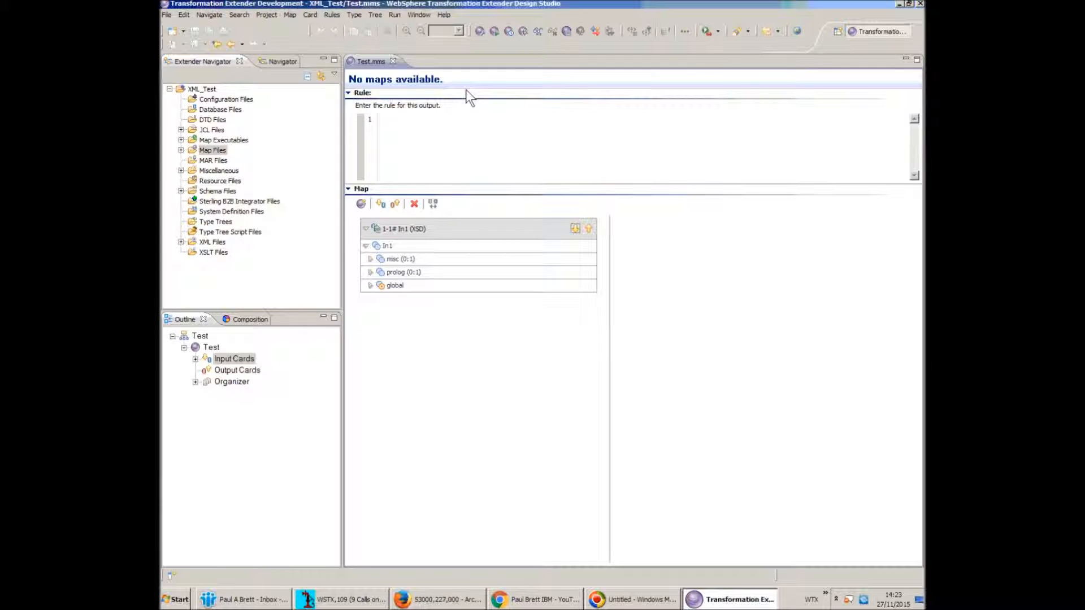
left_click(393, 61)
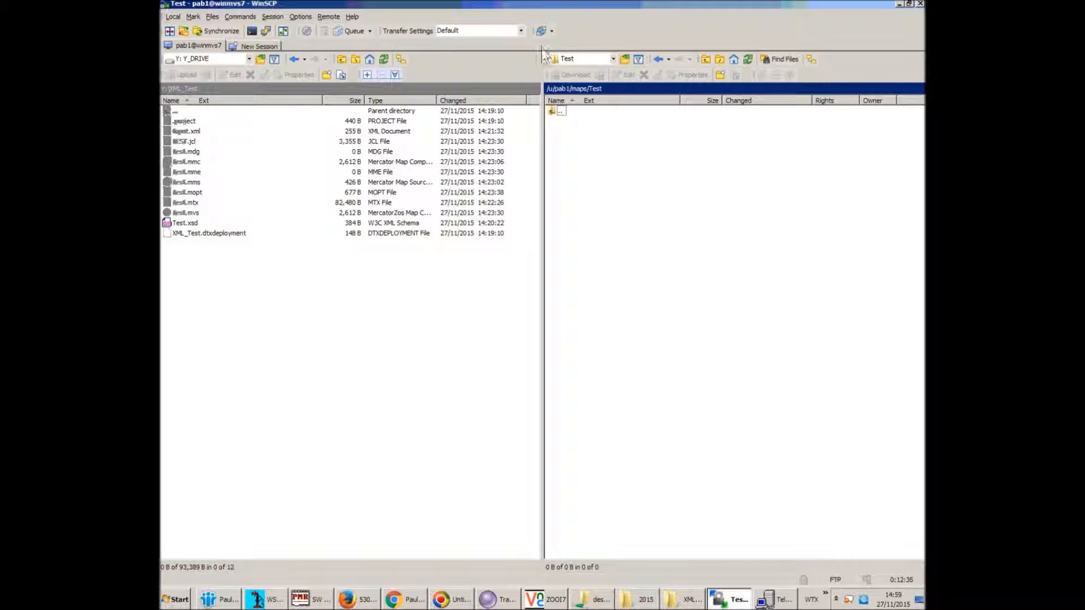
Switch transfers to Binary and upload Test.mvs, Test.xsd and Input.xml to maps/Test
left_click(522, 32)
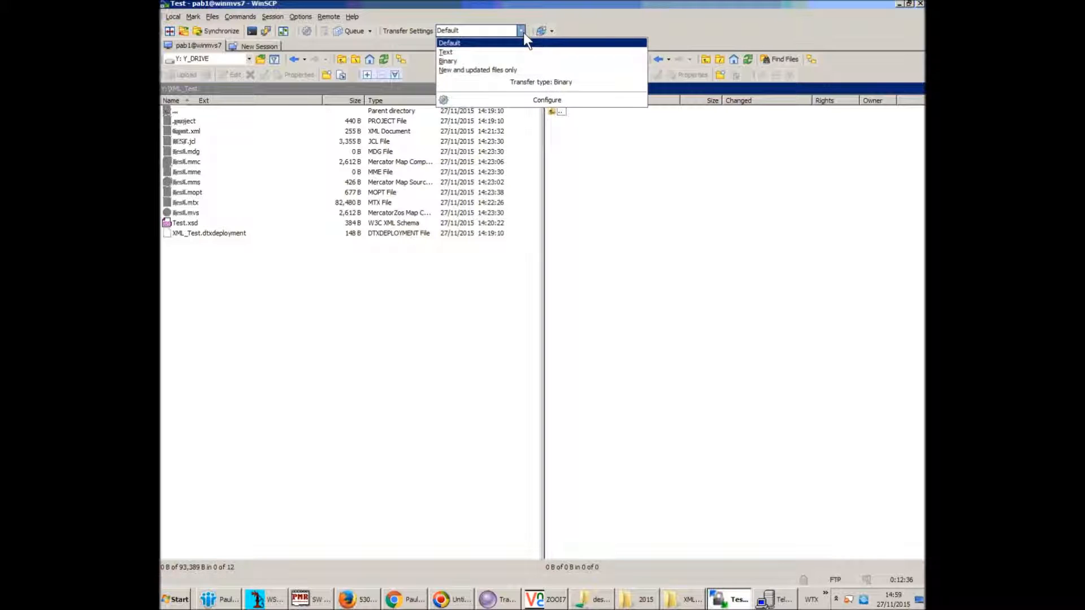
left_click(513, 61)
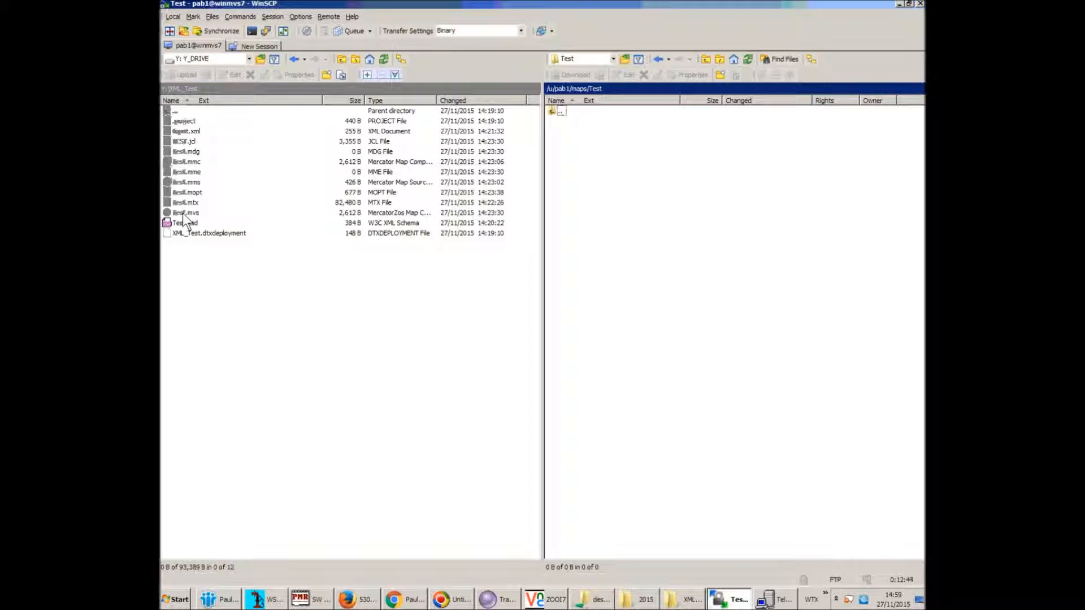
left_click_drag(184, 214, 636, 221)
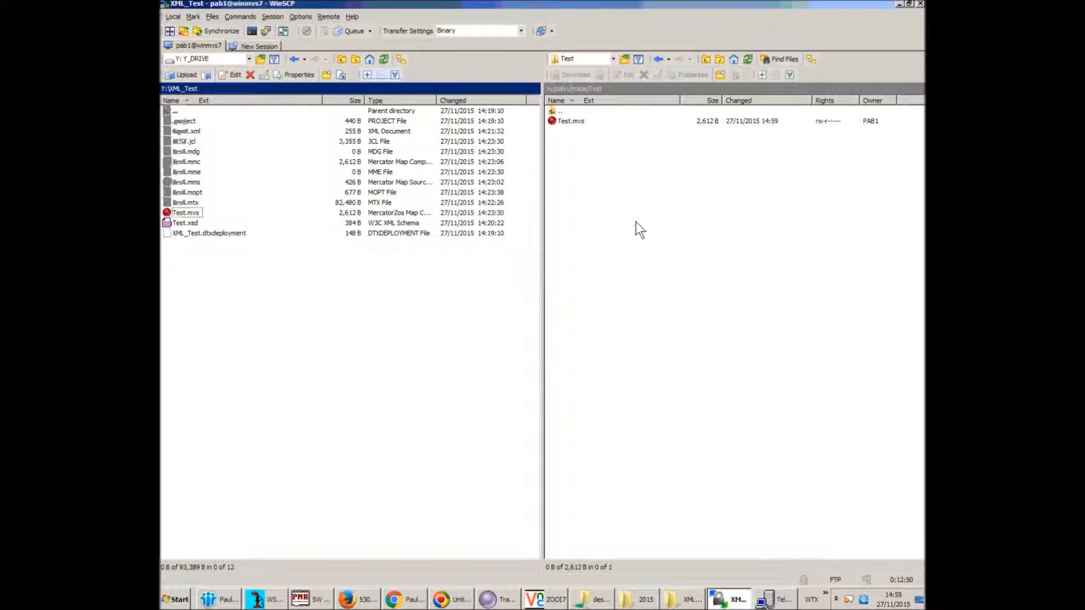
left_click_drag(191, 224, 603, 230)
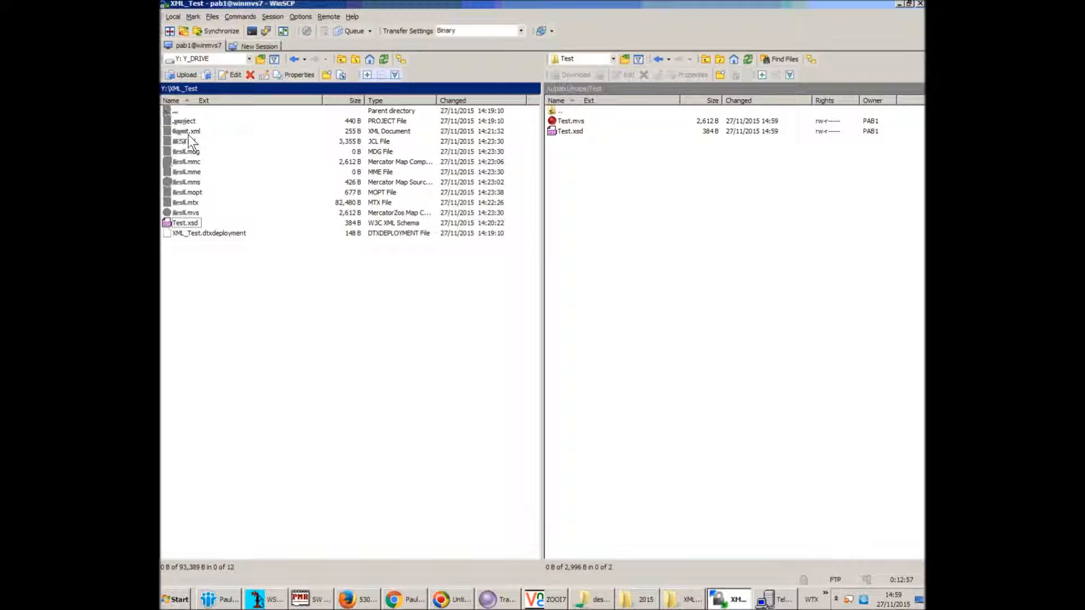
left_click_drag(188, 132, 575, 230)
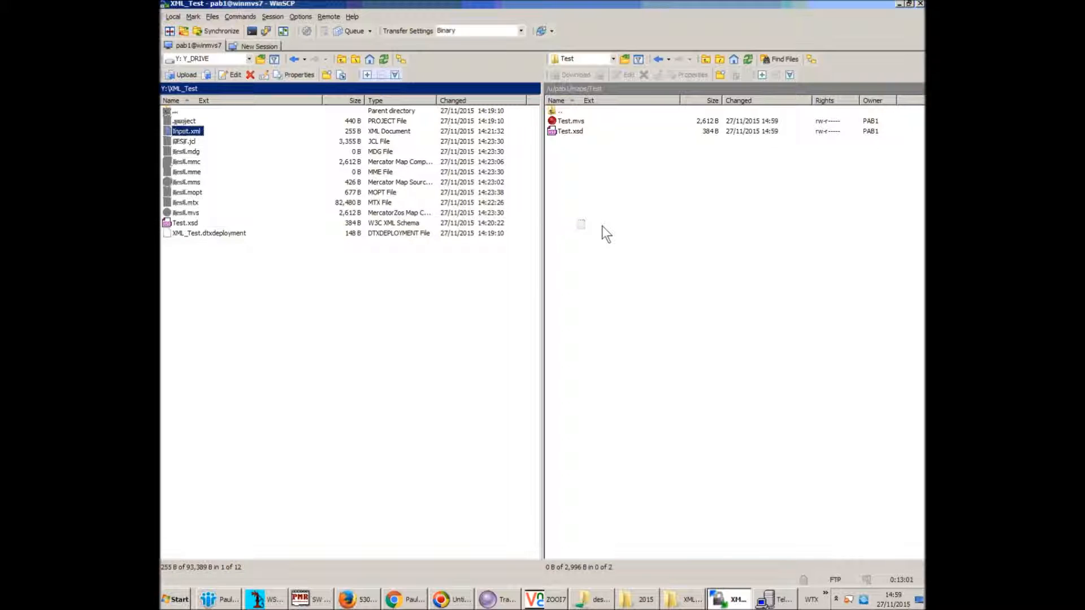
left_click_drag(602, 226, 603, 227)
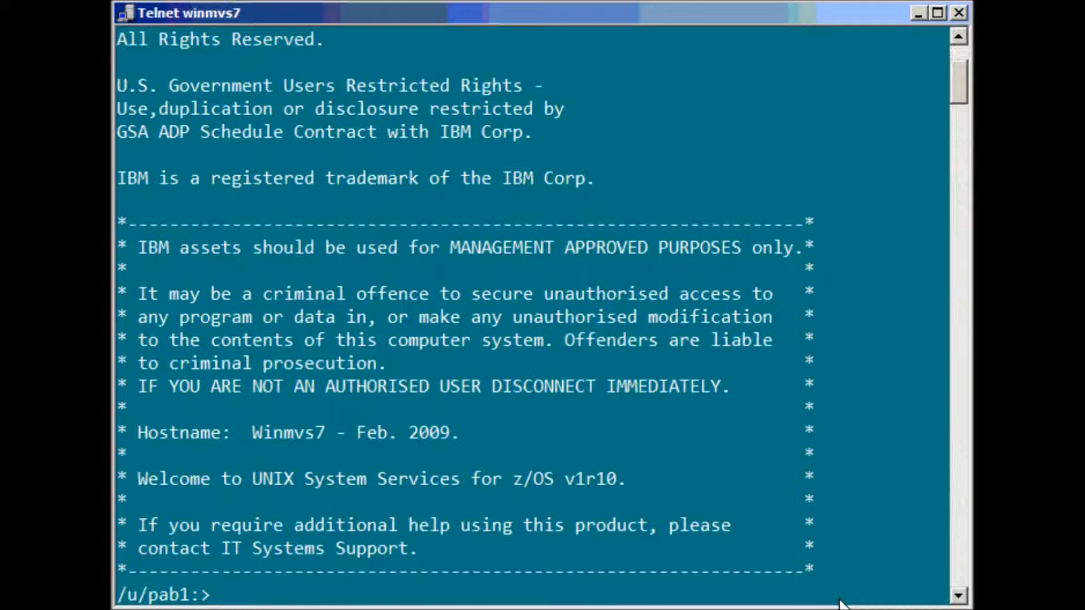
Change into the wtx8413 directory and run the . ./setup environment script
type("cd wtx8413")
key("Return")
type(". ./set")
type("up")
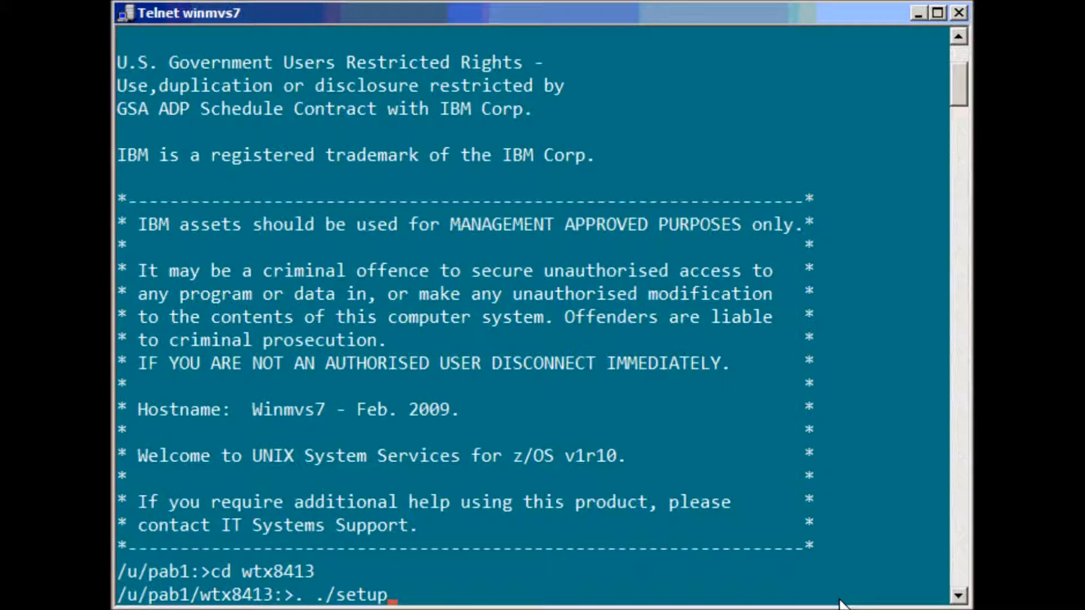
key("Return")
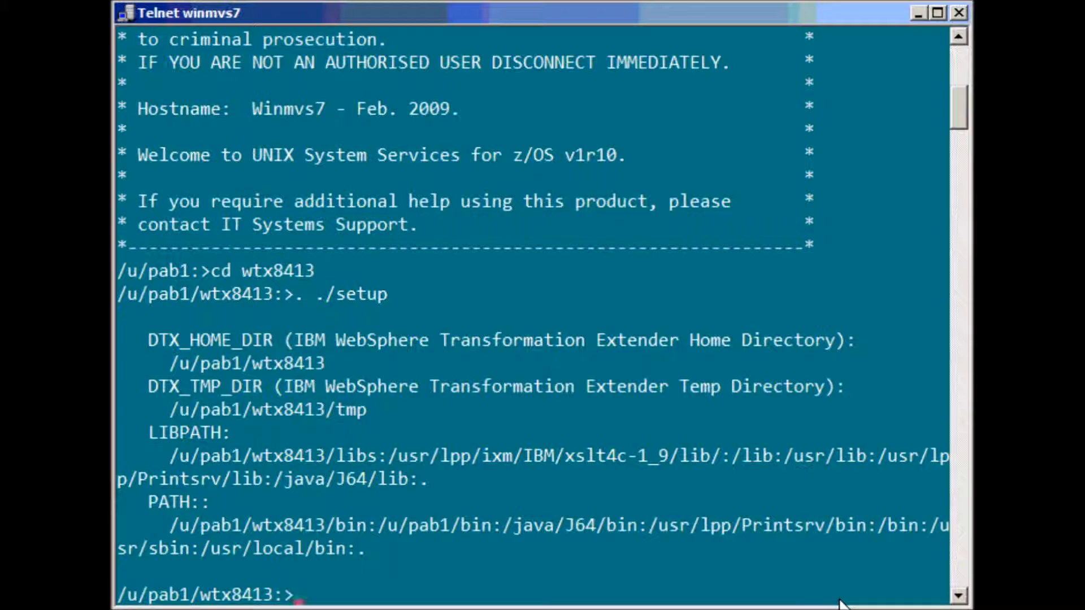
In ../maps/Test, list the files with ls -ls and run dtxcmdsv Test.mvs
type("cd ../maps/Test")
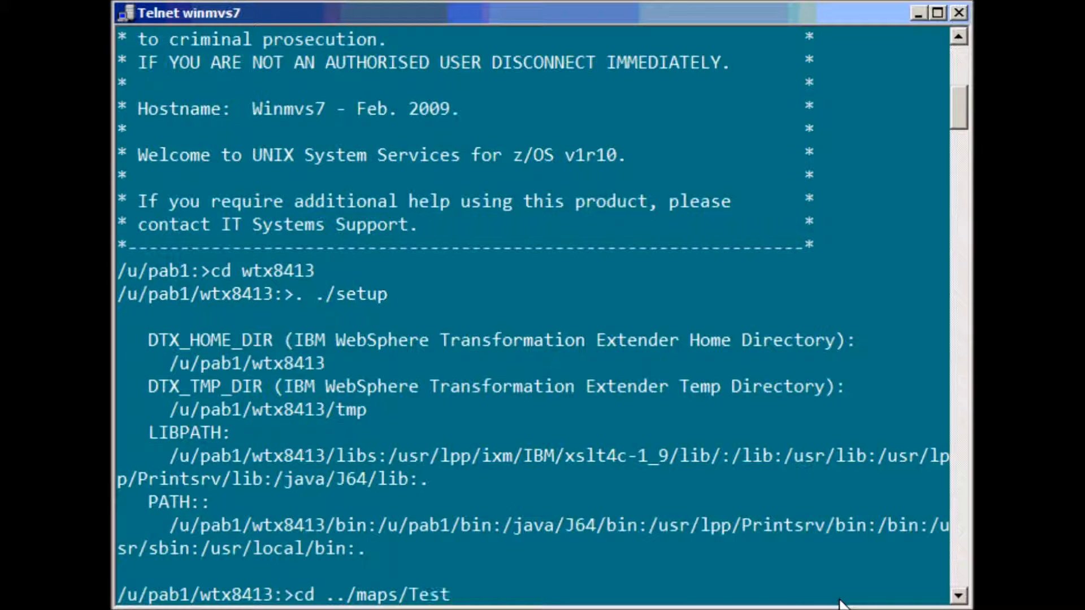
key("Return")
type("ls -ls")
key("Return")
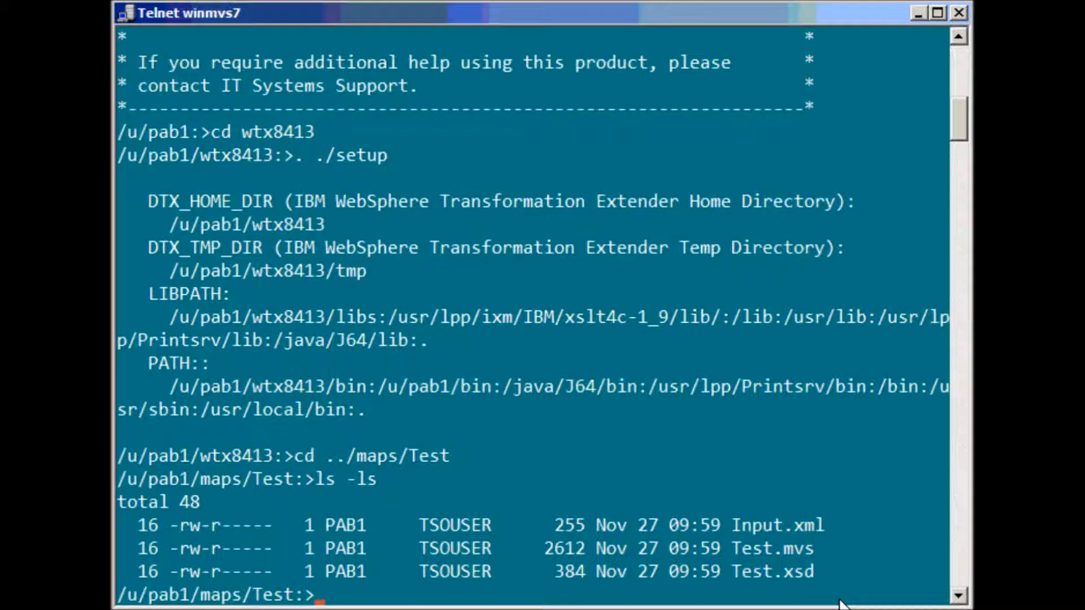
type("dtxcmdsv Test.mvs")
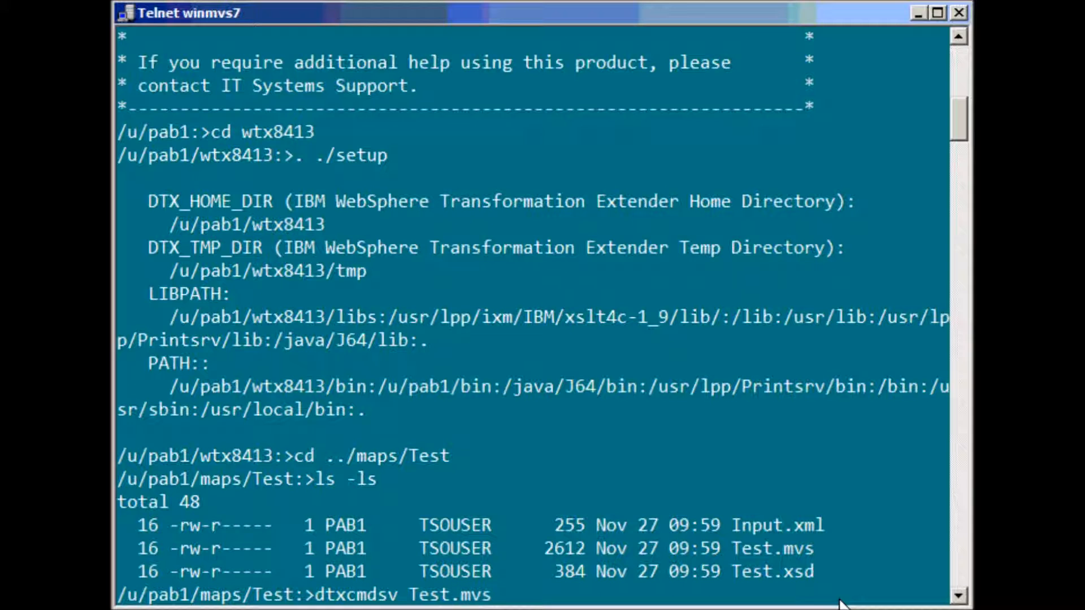
key("Return")
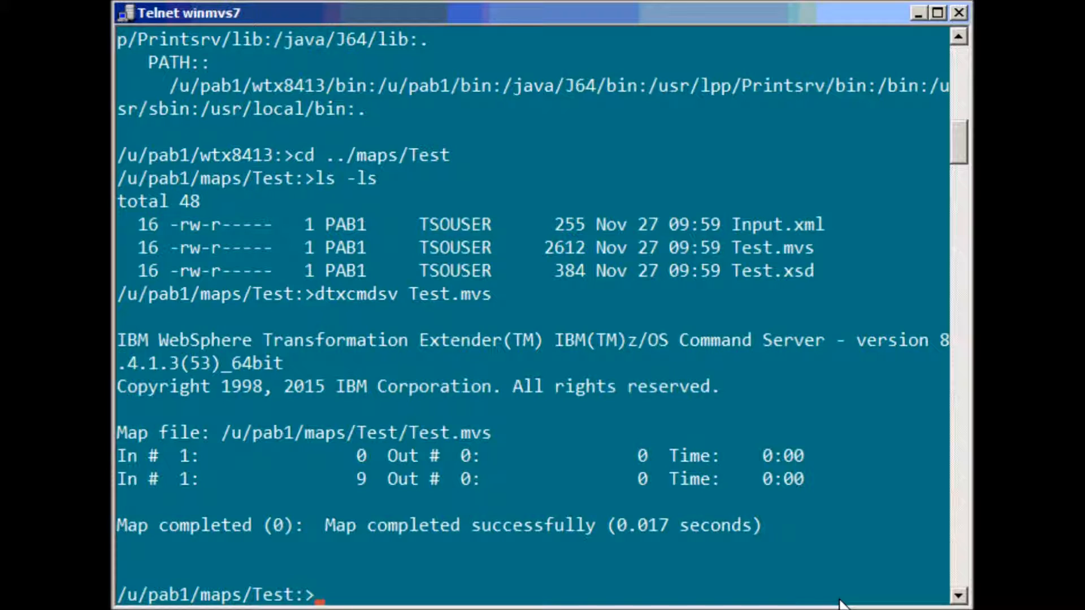
Rerun the previous dtxcmdsv Test.mvs command with the -TIO -AE options added
left_click_drag(318, 294, 483, 297)
right_click(486, 297)
right_click(517, 293)
type("-TIO -AE")
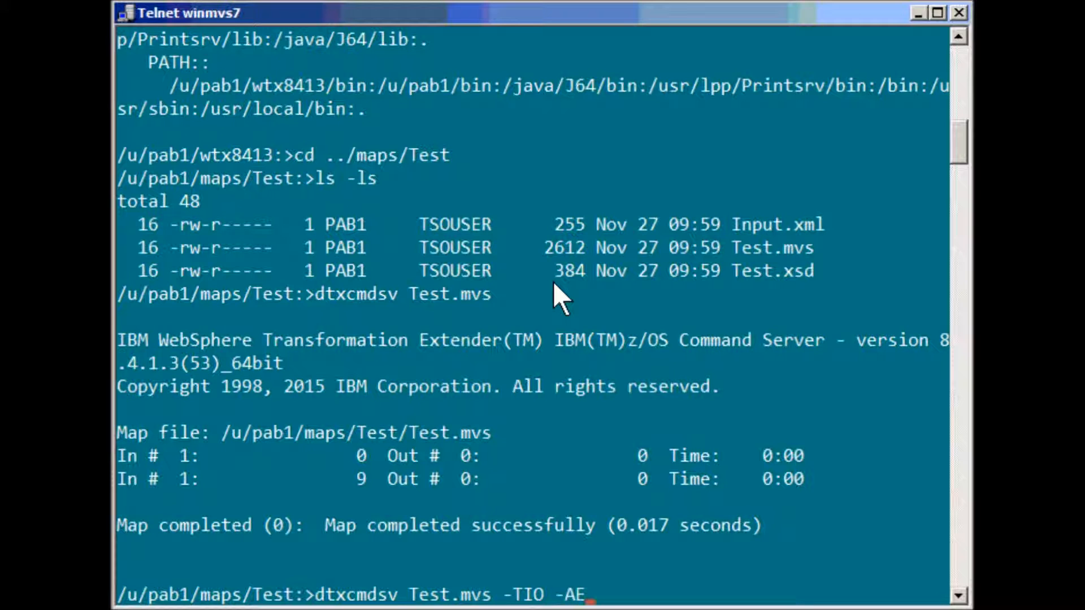
key("Return")
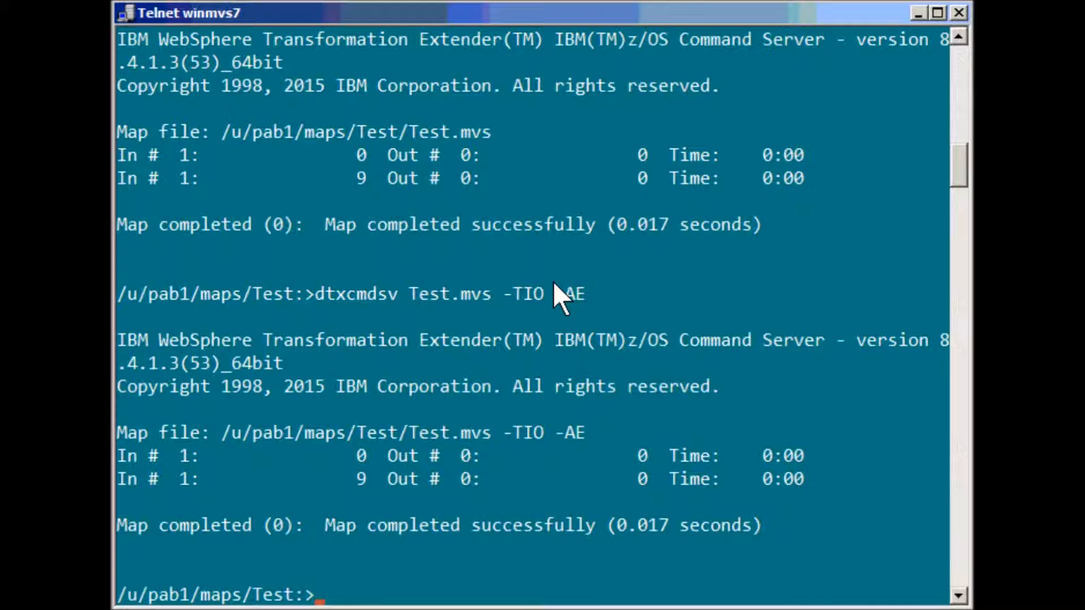
List the folder with ls -ls and print Test.log with cat
type("ls -ls")
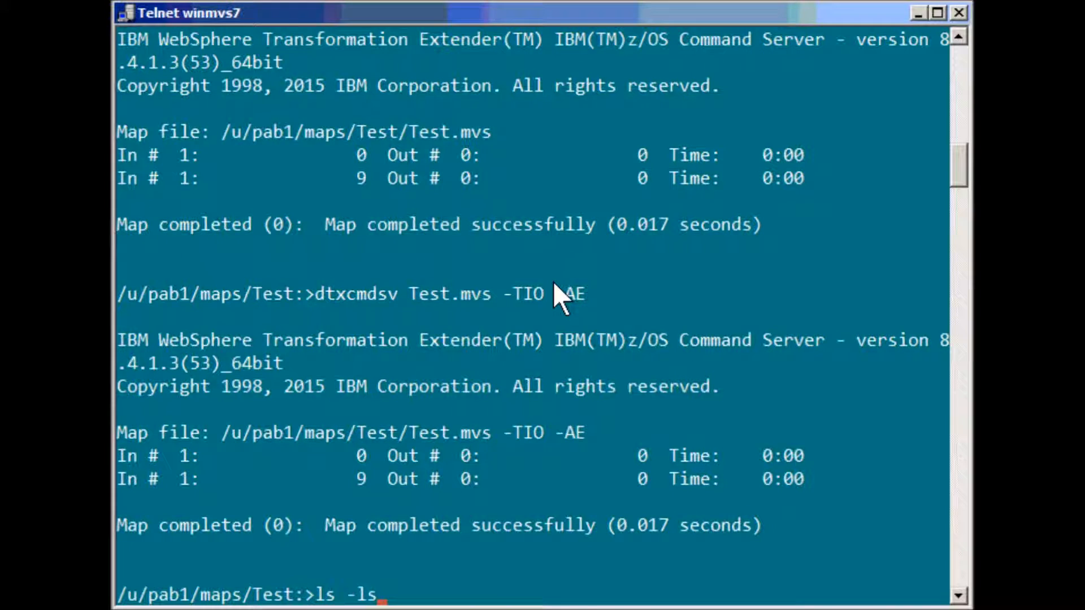
key("Return")
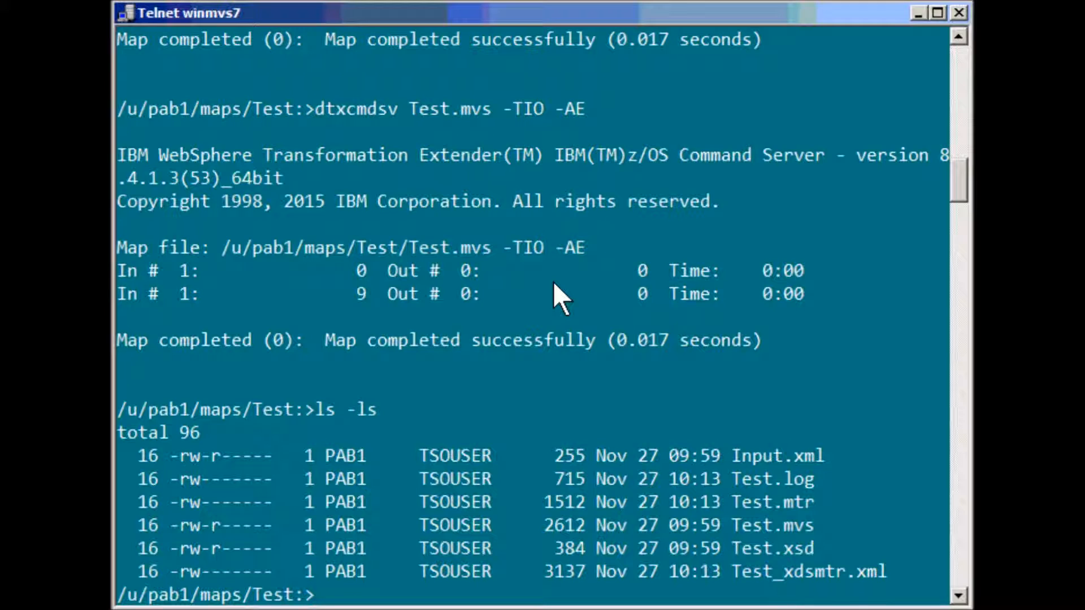
type("cat Test.log")
key("Return")
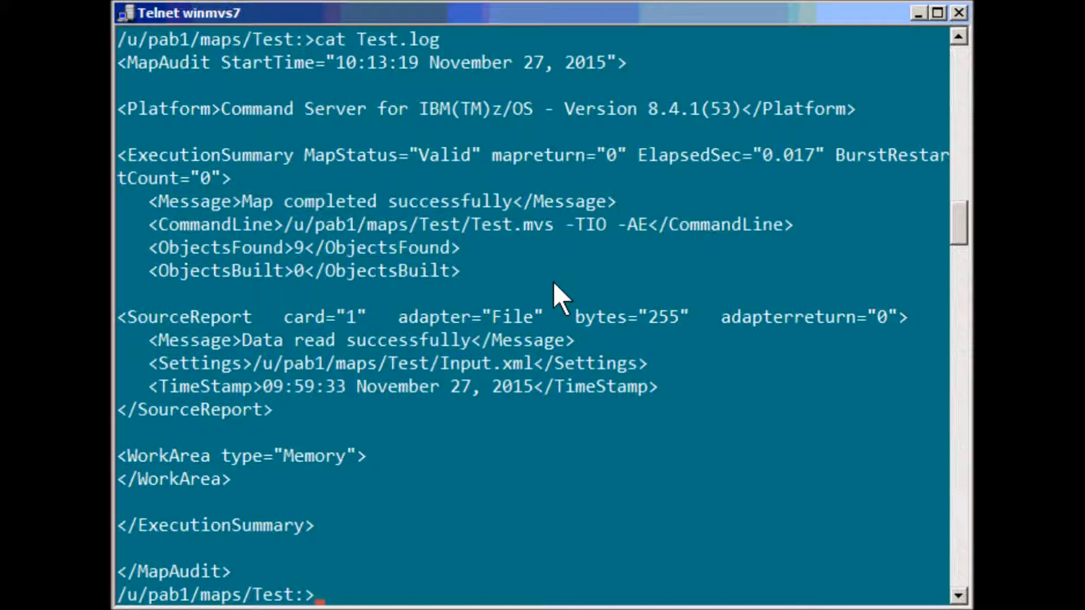
Review the Test.mtr trace showing INPUT 1 valid, then delete all *log and *mtr files
type("cat Test")
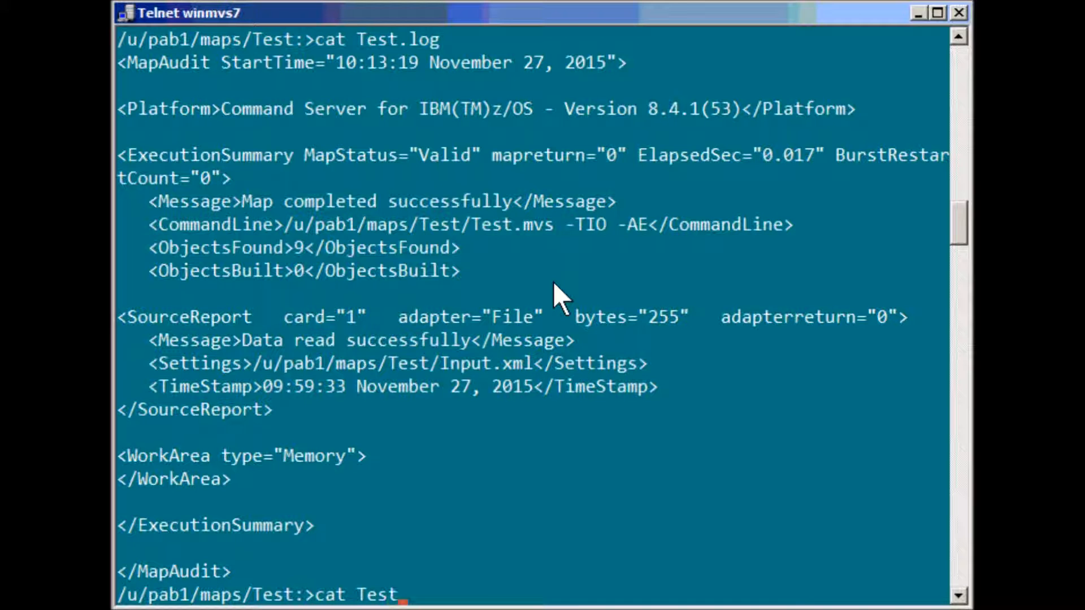
type(".mtr")
key("Return")
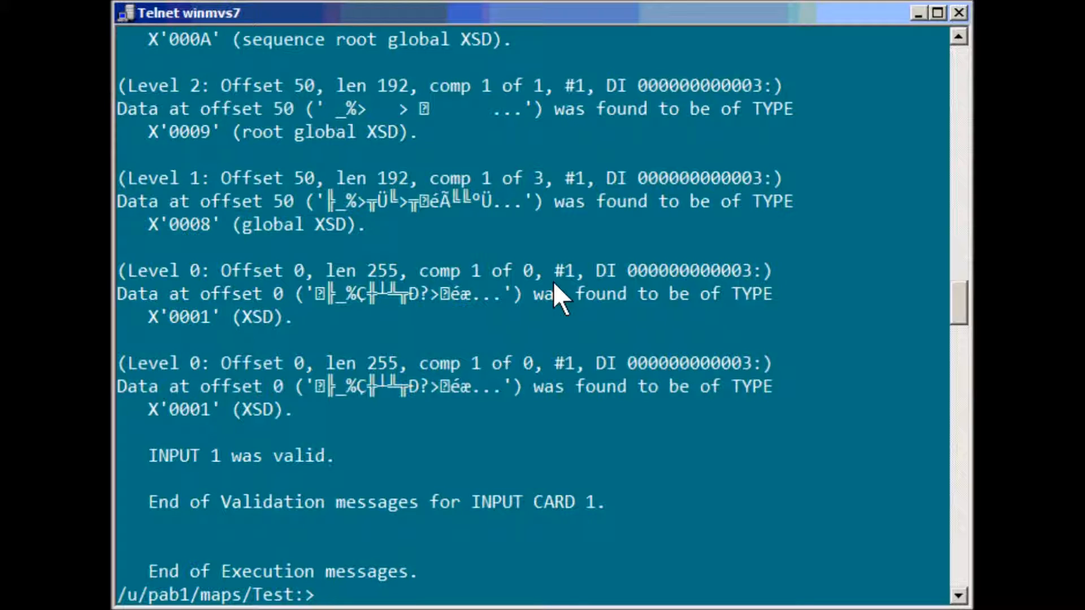
type("rm *log")
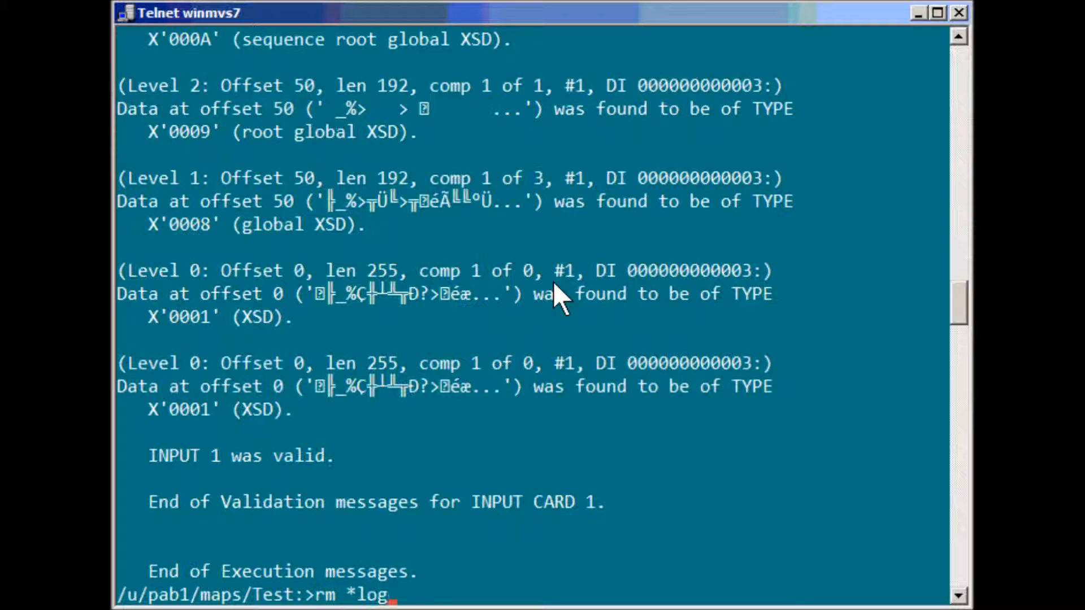
key("Return")
type("rm ")
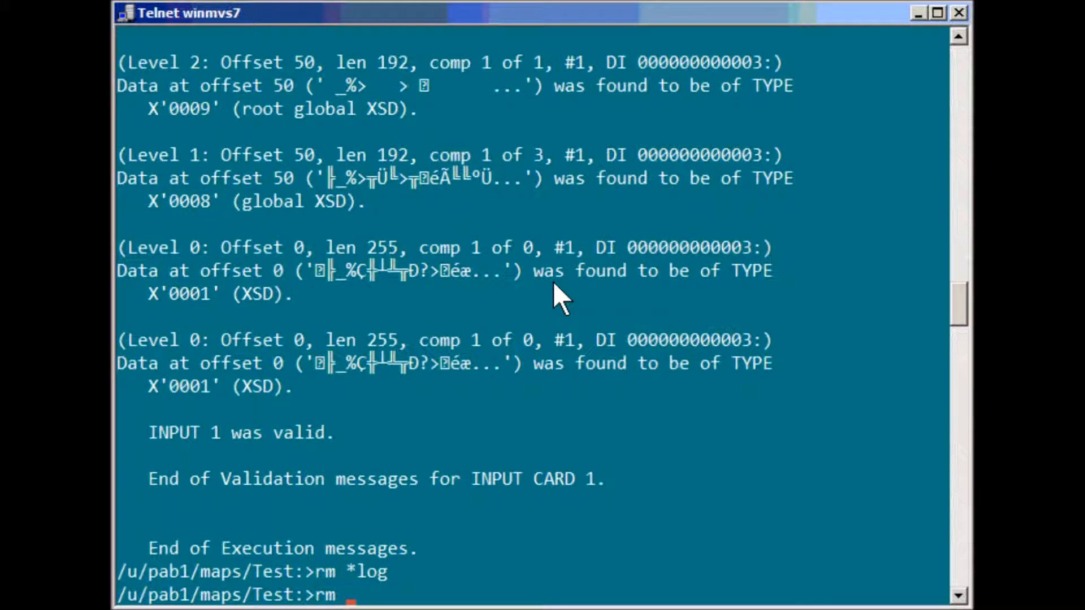
type("*mtr")
key("Return")
List the remaining files and delete Test_xdsmtr.xml using its name copied from the listing
type("ls")
key("Return")
type("rm")
left_click_drag(650, 572, 806, 573)
right_click(806, 575)
right_click(805, 490)
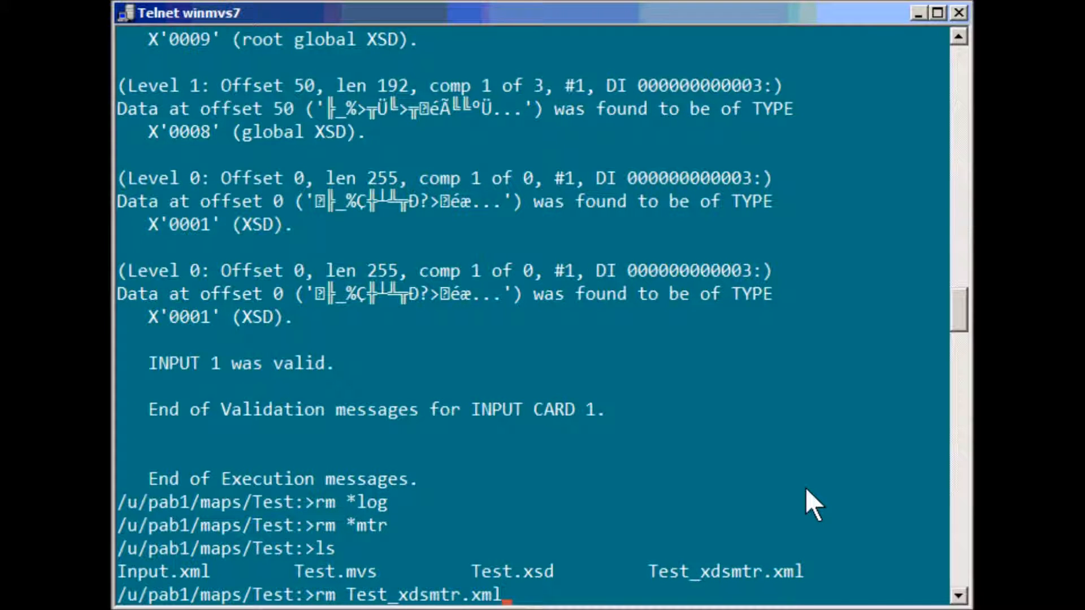
key("Return")
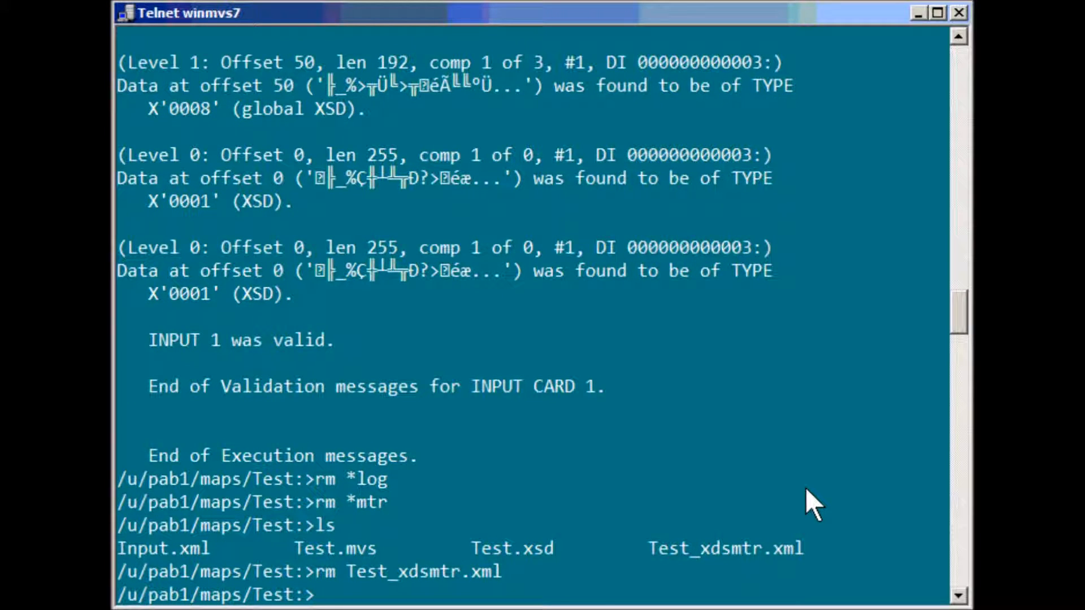
key("Return")
key("Return")
key("Return")
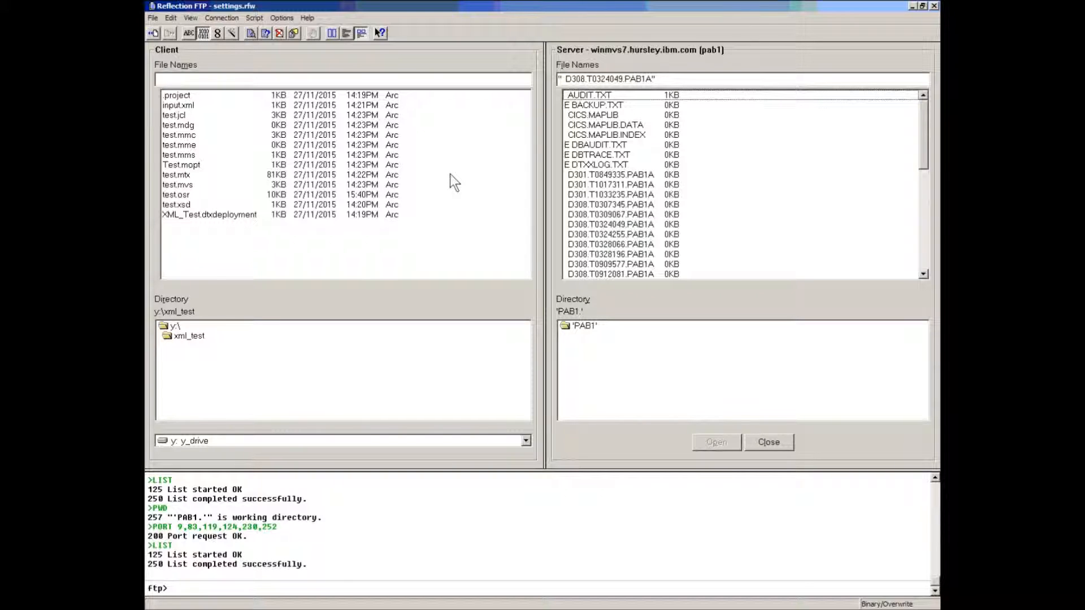
Select the local xml_test files and upload input.xml to the z/OS server
left_click(185, 195)
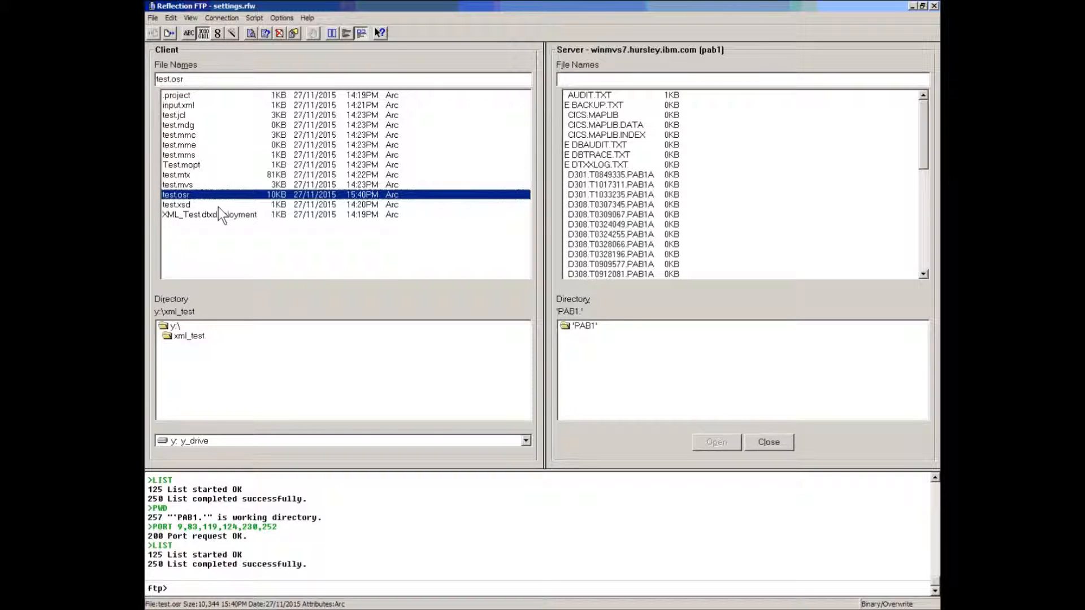
left_click(188, 106)
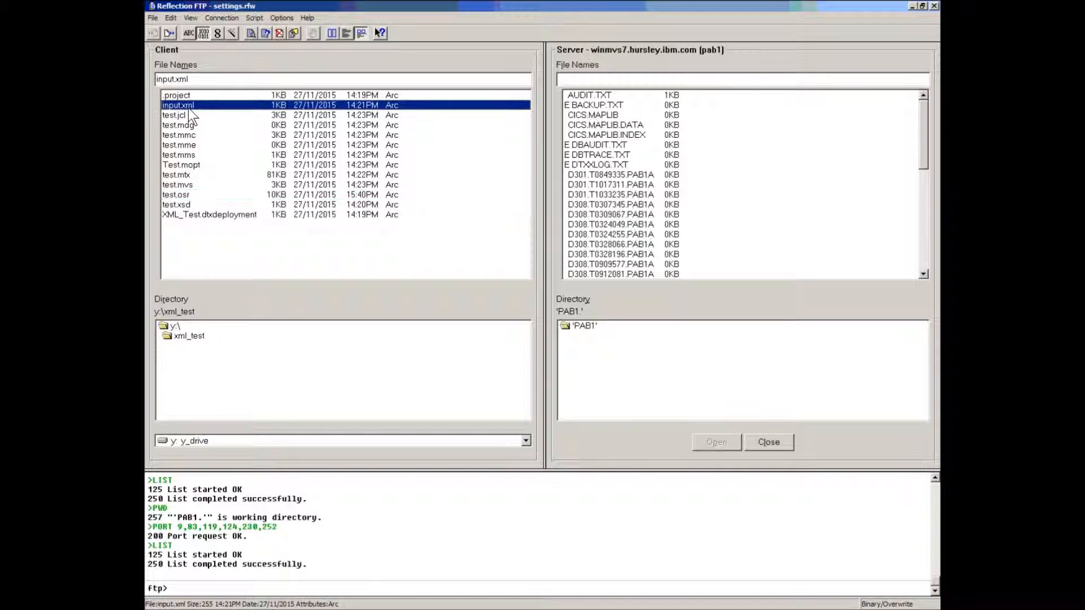
left_click(198, 185)
left_click(191, 206)
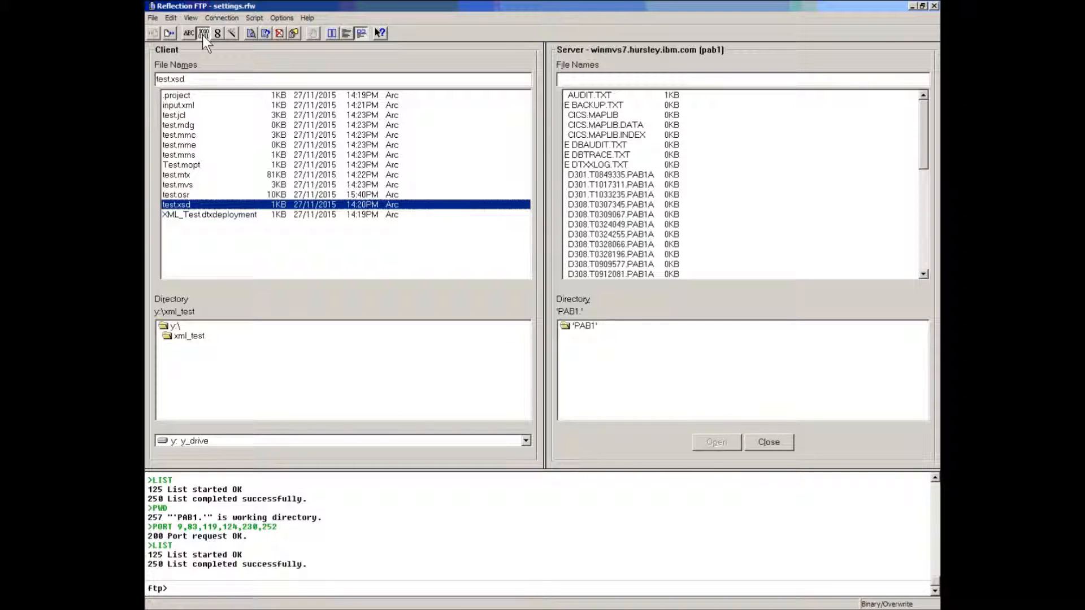
left_click(181, 106)
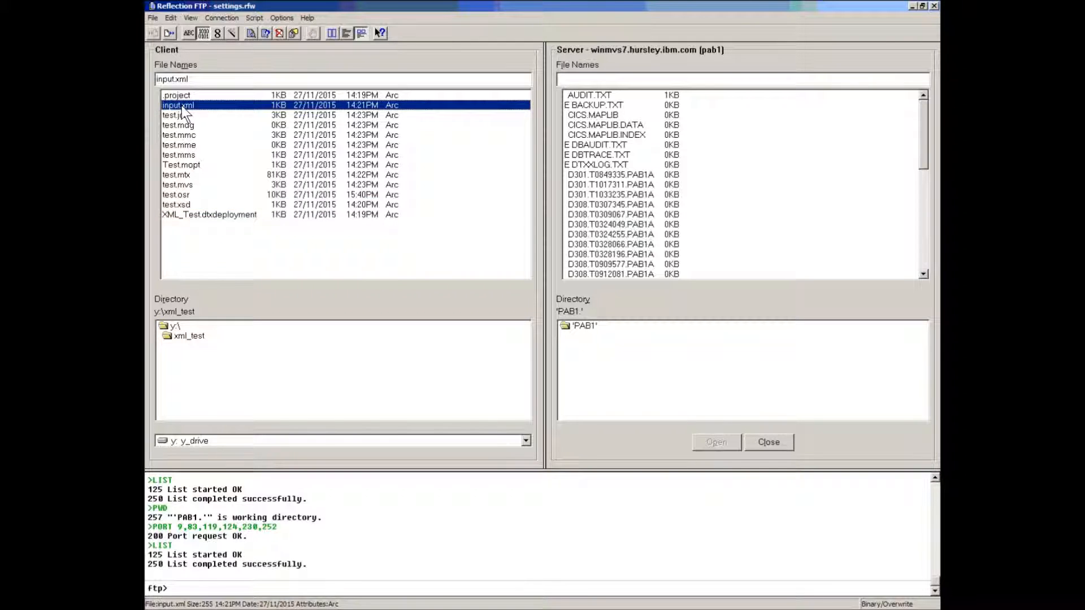
left_click_drag(610, 142, 611, 142)
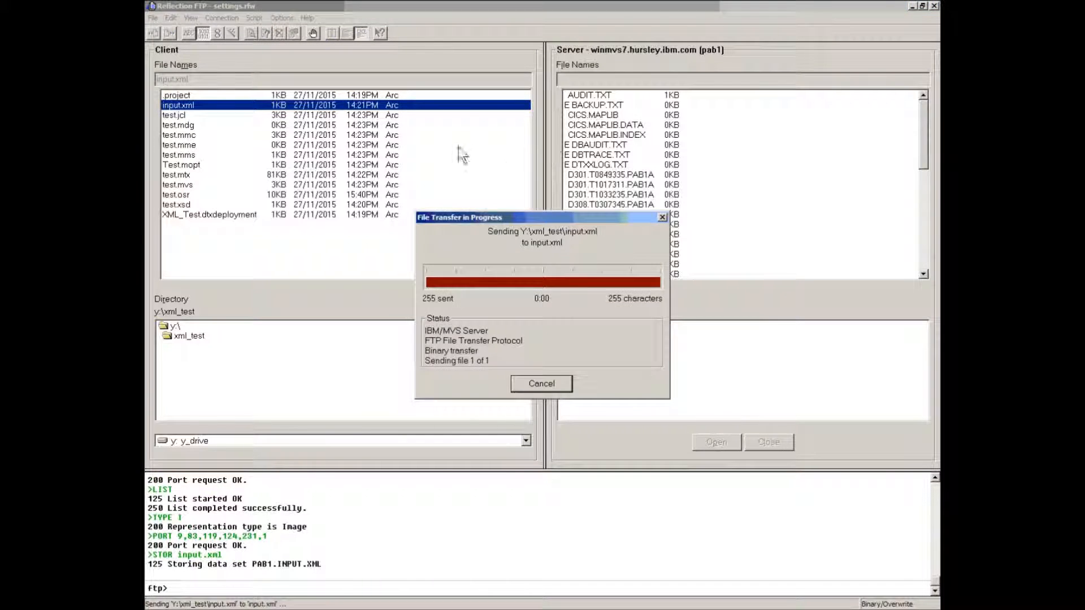
Upload test.mvs, test.osr and test.xsd to the server file list
left_click_drag(186, 188, 619, 179)
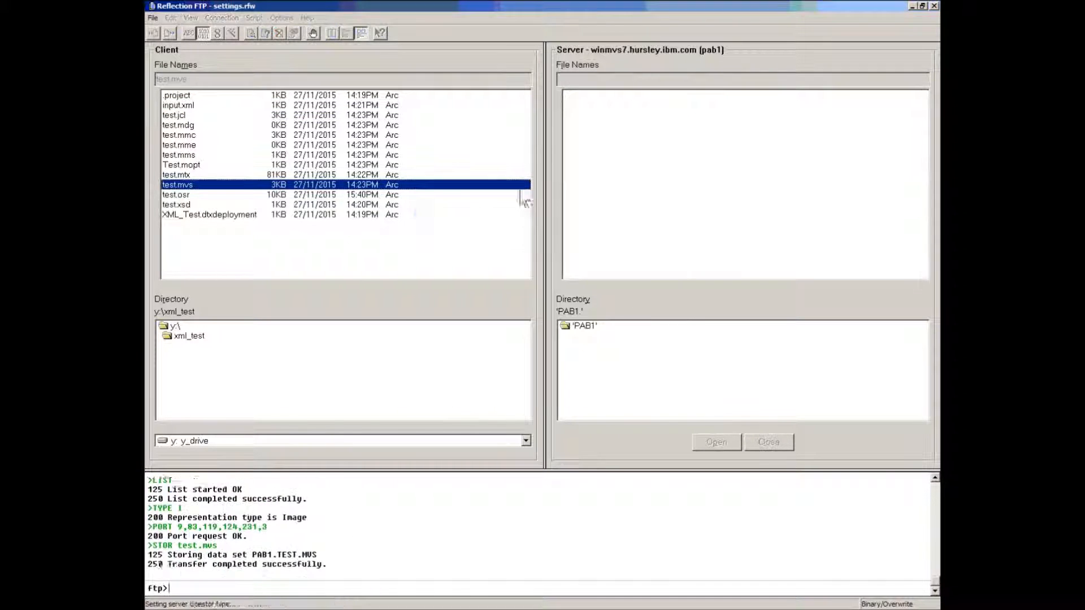
left_click(180, 195)
left_click_drag(494, 215, 598, 180)
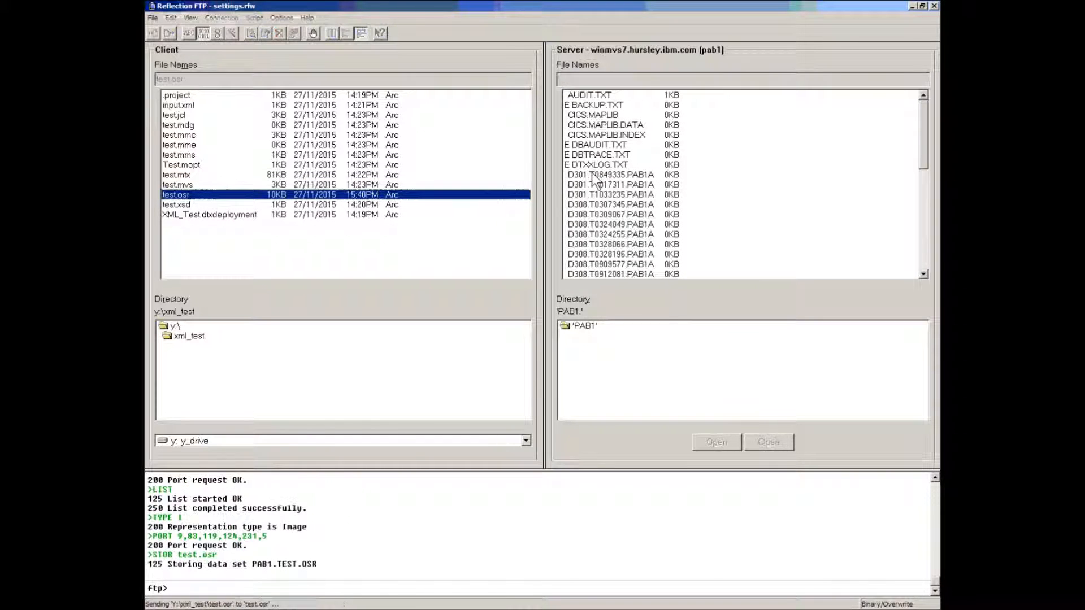
left_click(178, 205)
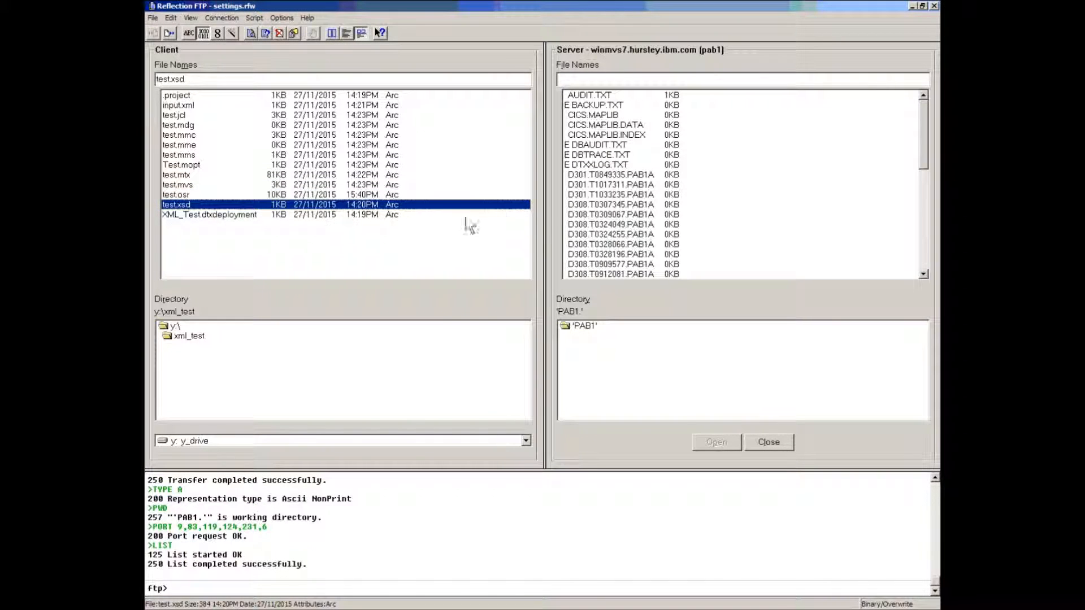
left_click_drag(177, 205, 601, 196)
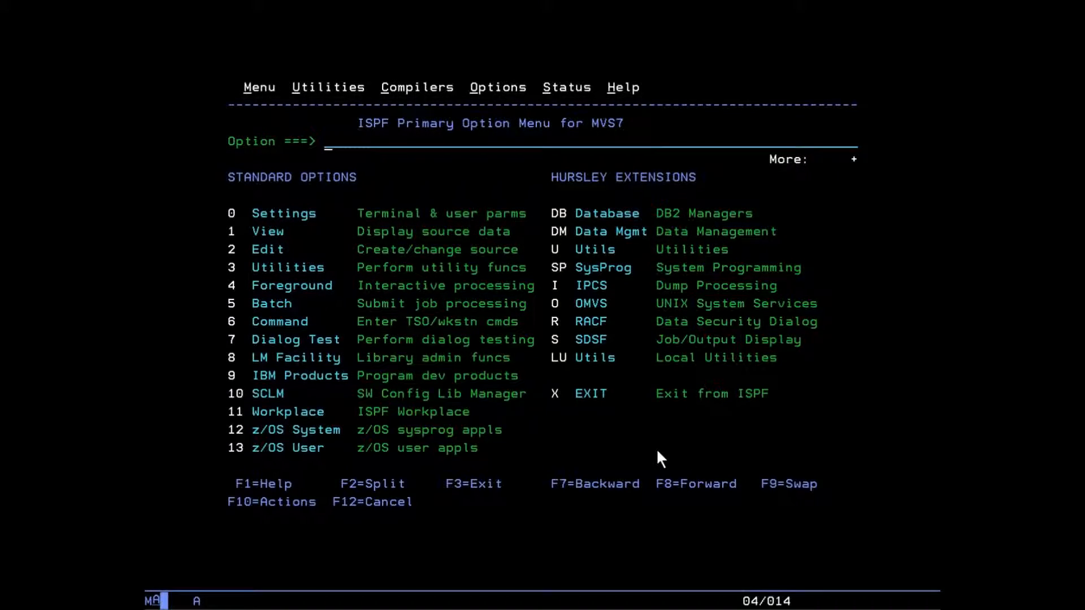
Through ISPF option 3.4, list the PAB1 data sets and edit PAB1.TEST.JCL
type("3")
key("Return")
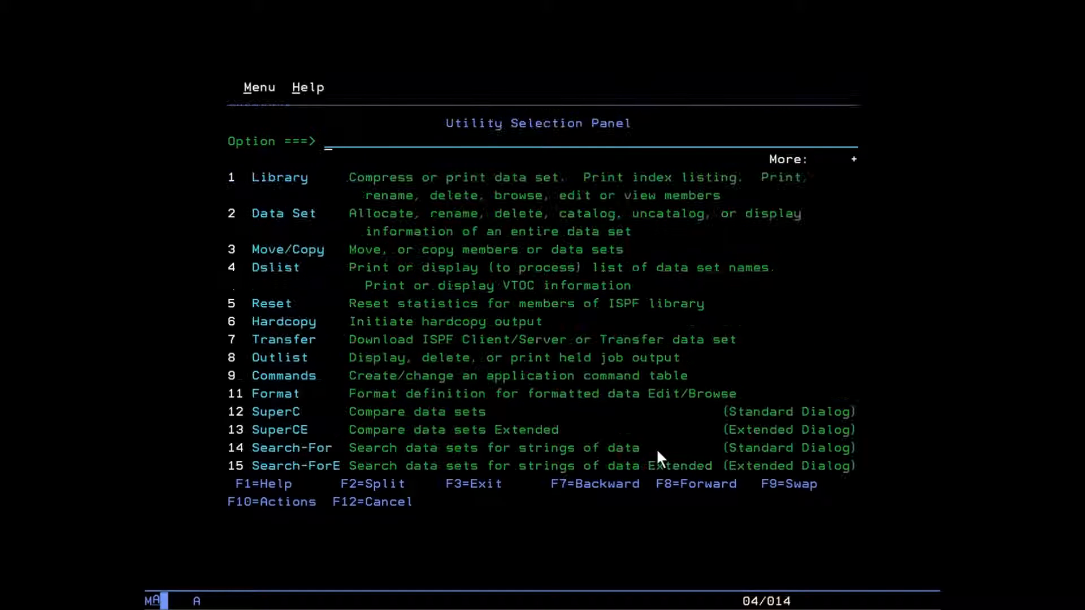
type("4")
key("Return")
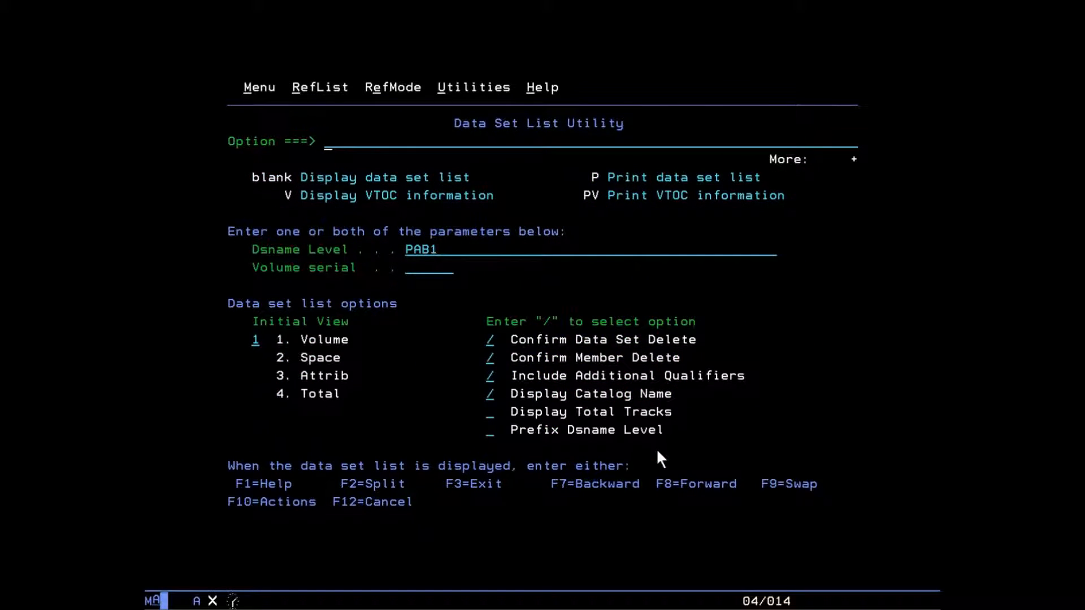
key("Return")
key("F8")
key("F8")
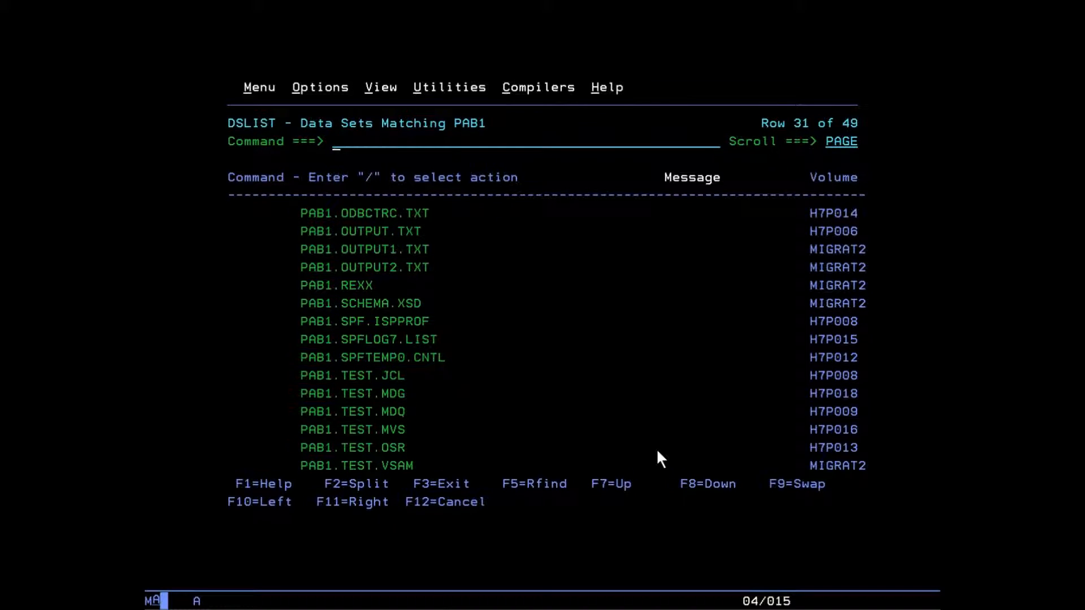
key("Down")
key("Down")
key("Down")
key("Down")
key("Down")
key("Down")
key("Down")
key("Down")
key("Down")
key("Down")
key("Down")
key("Down")
key("Down")
key("shift+Tab")
type("e")
key("Return")
key("Return")
Clear the warnings and review the SDTXLOAD library, PAB1.TEST.MVS, PAB1.INPUT.XML and PAB1.TEST.XSD references
type("res")
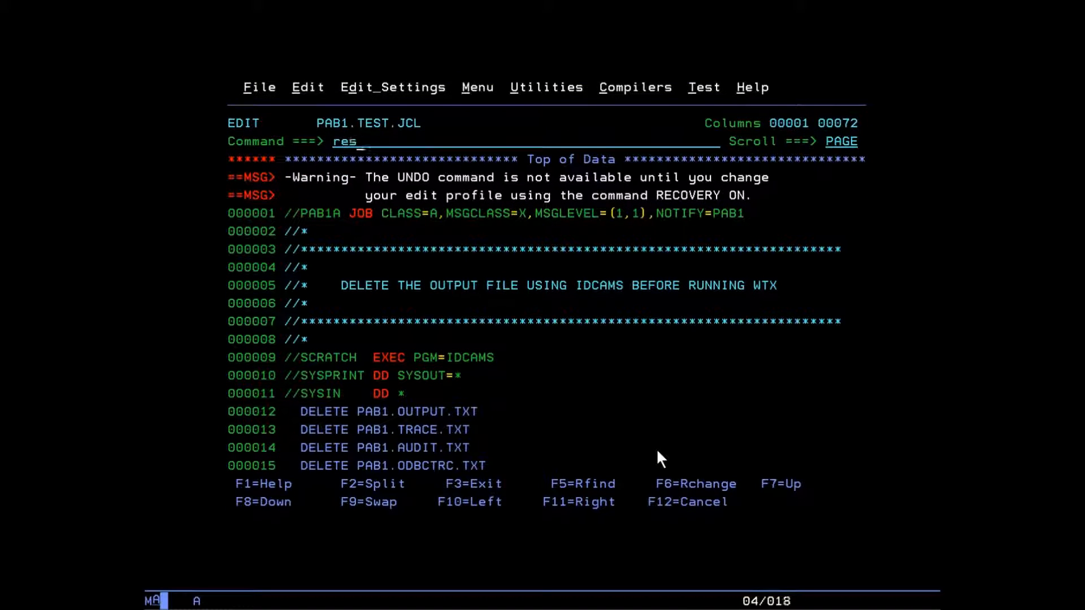
key("Return")
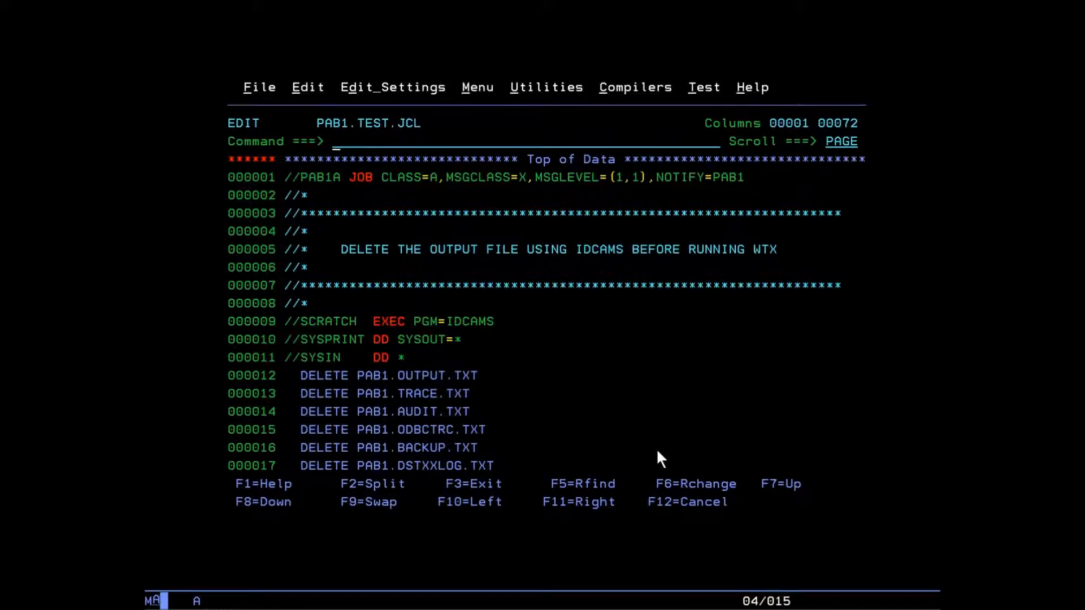
key("F8")
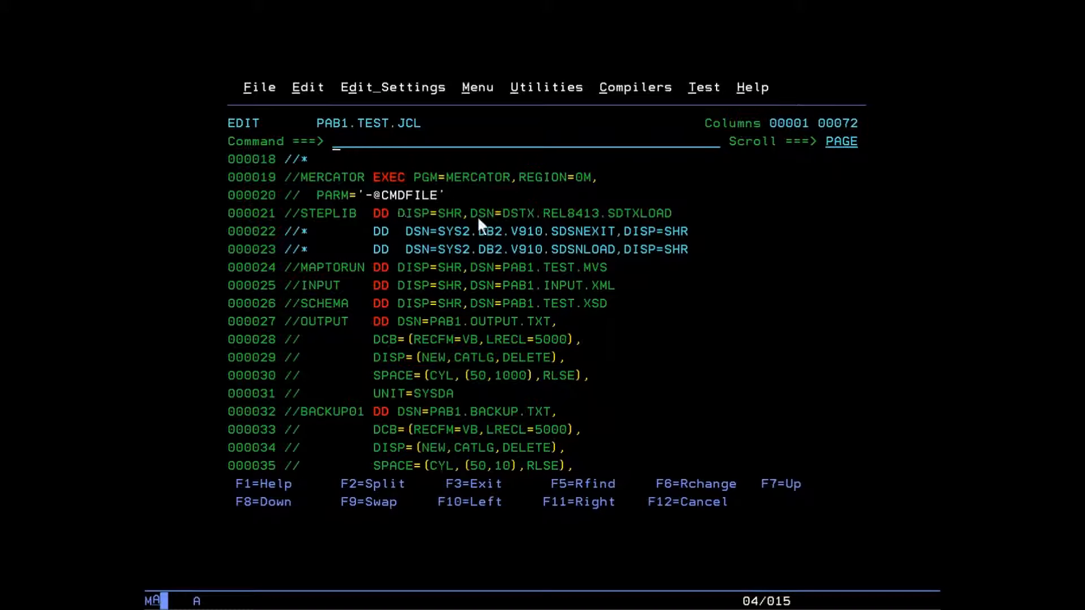
left_click_drag(506, 214, 670, 220)
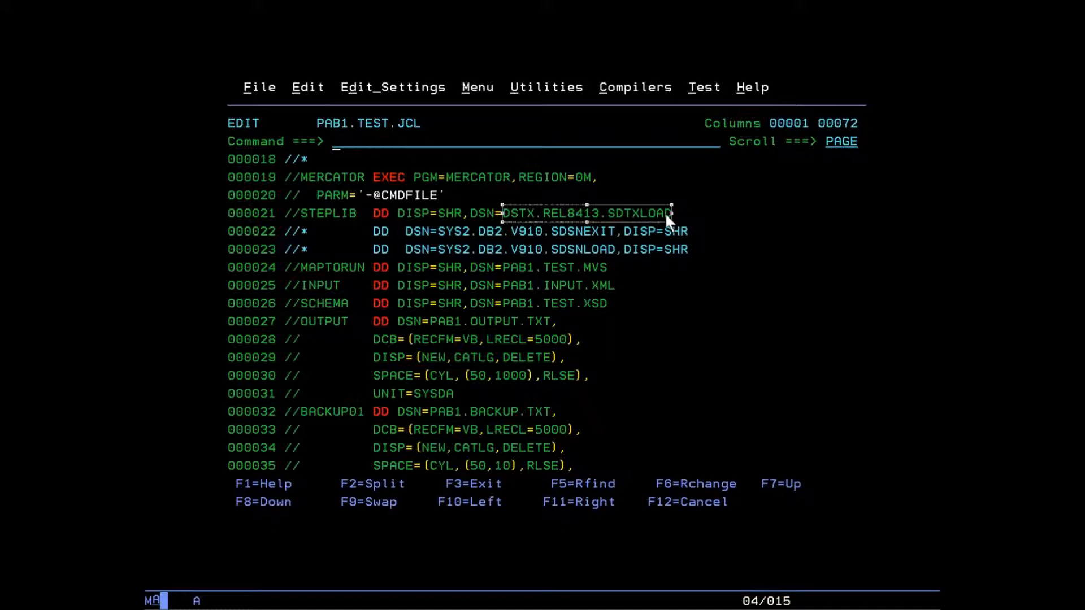
left_click(503, 268)
left_click_drag(557, 273, 601, 274)
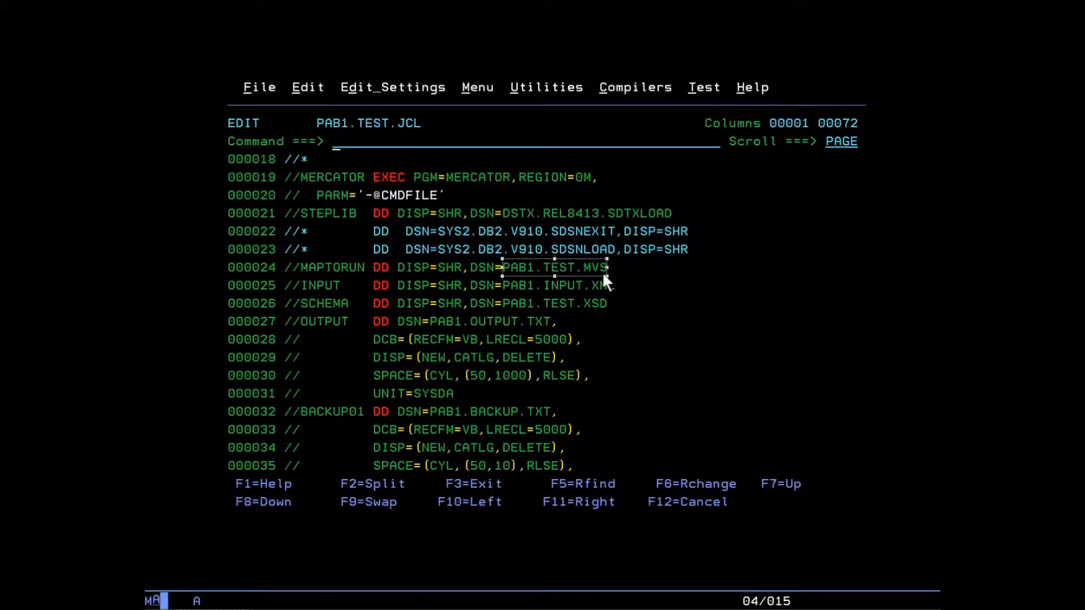
left_click_drag(503, 283, 509, 286)
left_click_drag(590, 292, 610, 291)
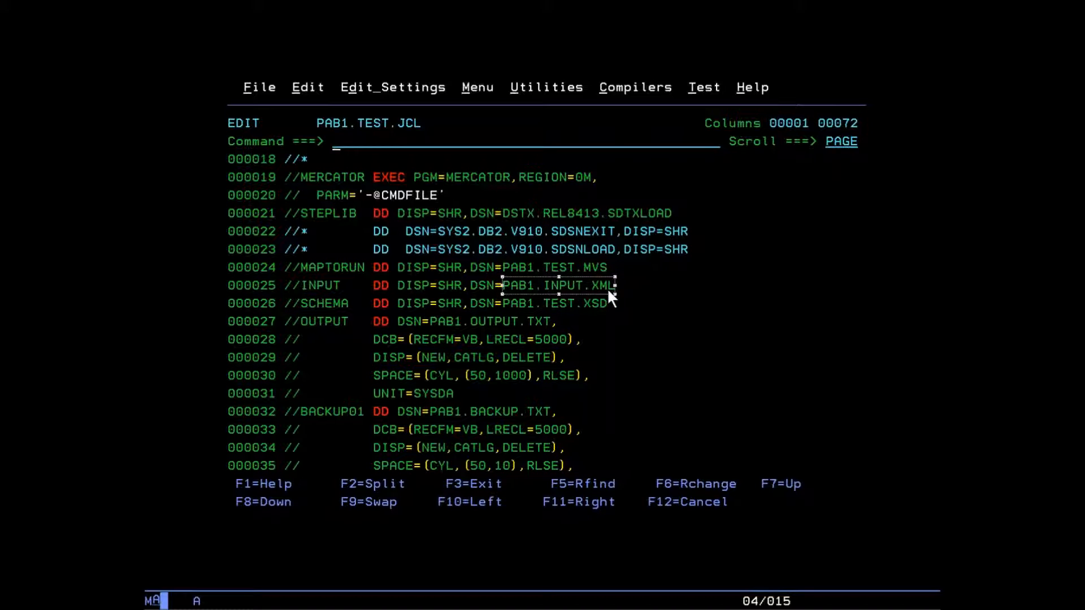
left_click_drag(503, 301, 604, 308)
left_click(555, 323)
Page to the MAPTORUN command with its INPUT/OUTPUT lines and enter SUB on the command line
key("F8")
key("F8")
key("F8")
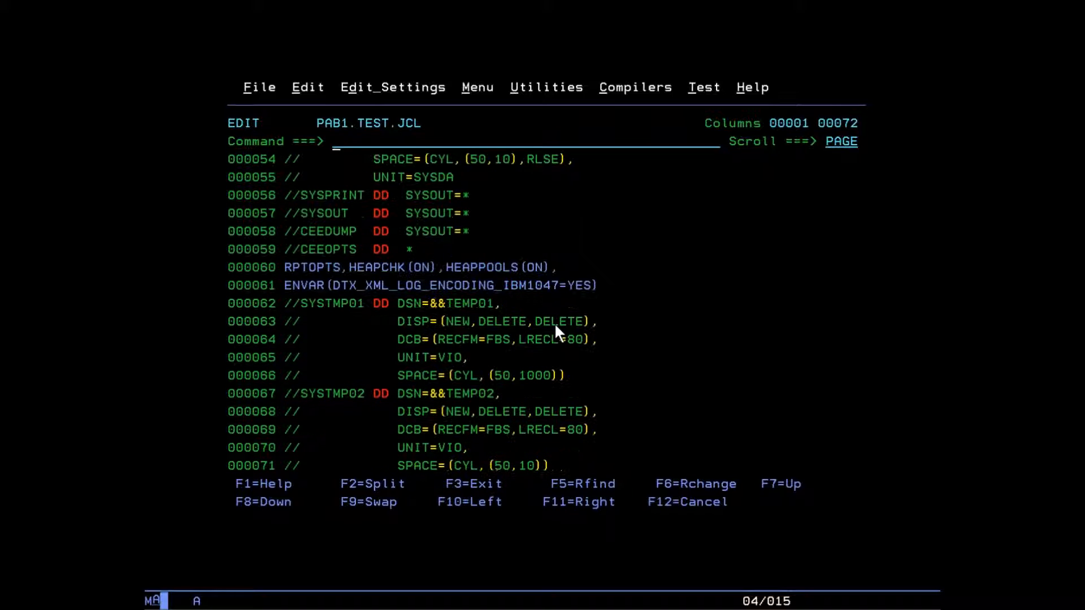
key("F8")
key("F8")
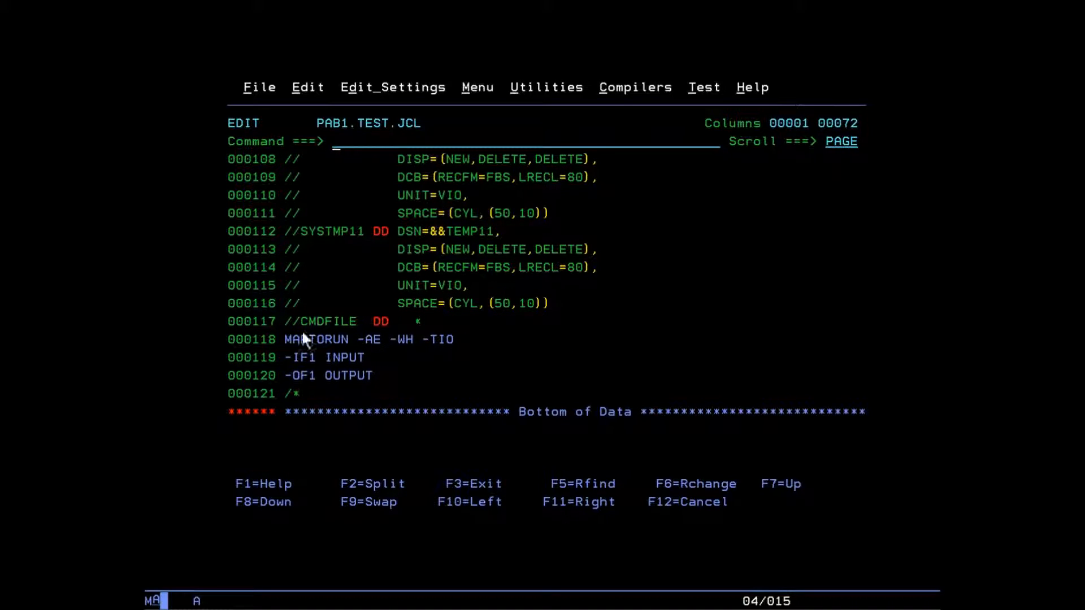
left_click_drag(286, 338, 472, 379)
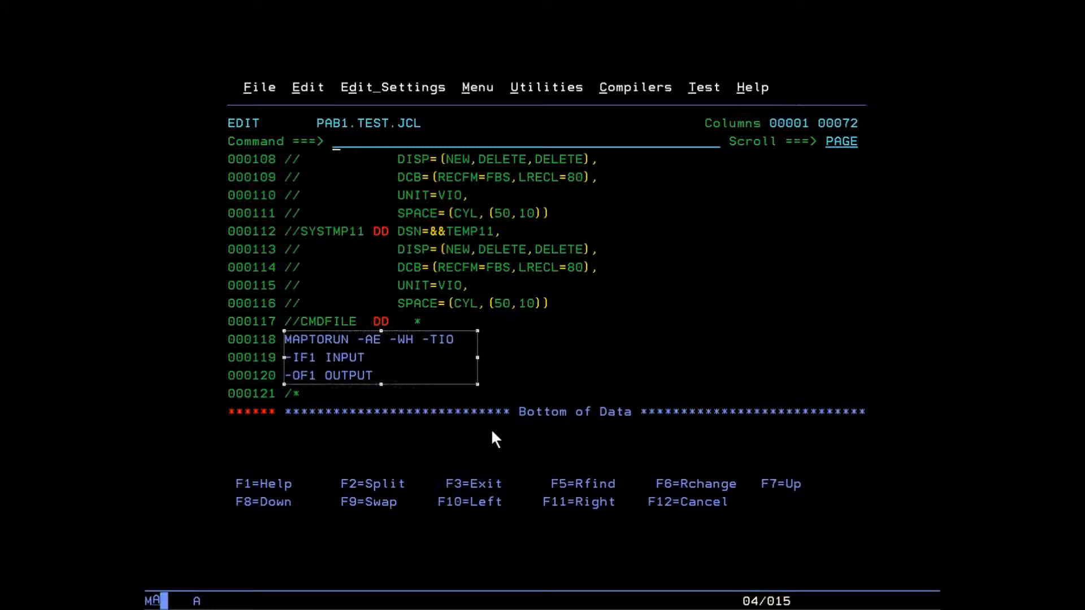
key("Tab")
left_click(335, 141)
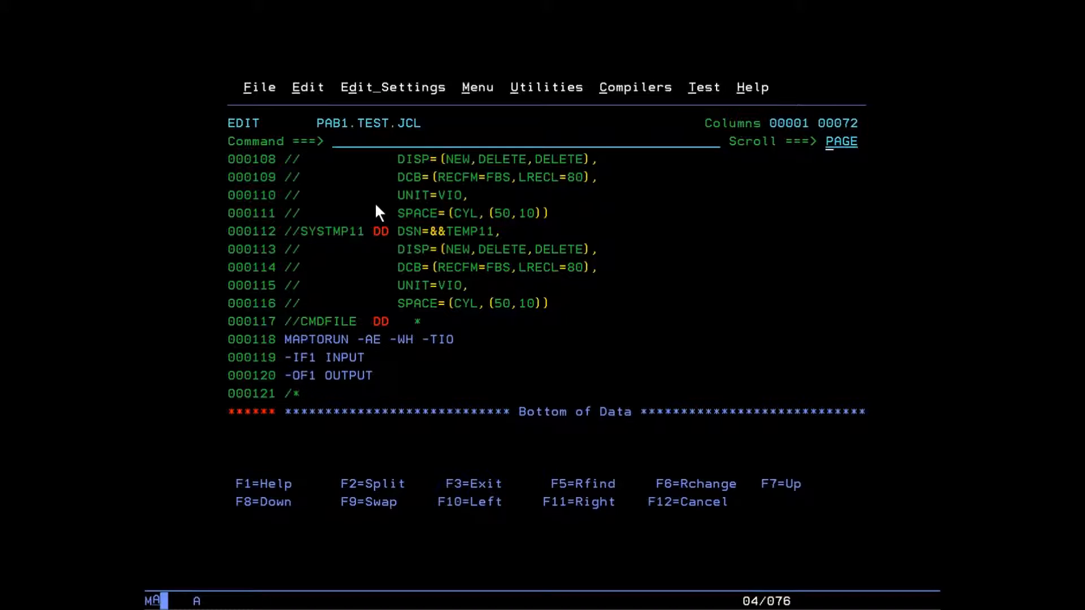
type("sub")
Submit the job, then in SDSF list the output data sets of JOB06313
key("Return")
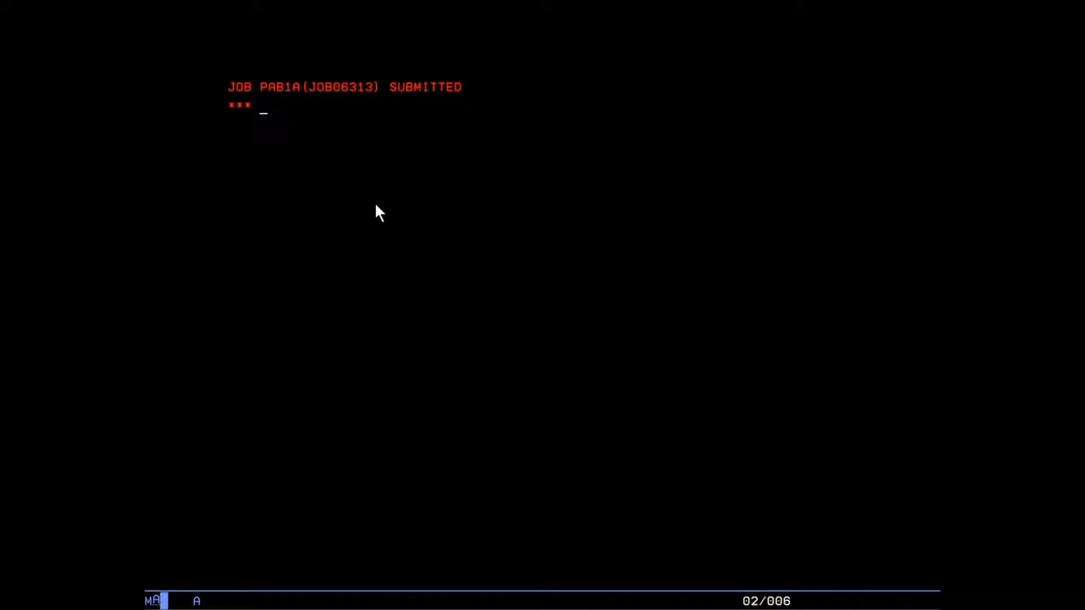
key("Return")
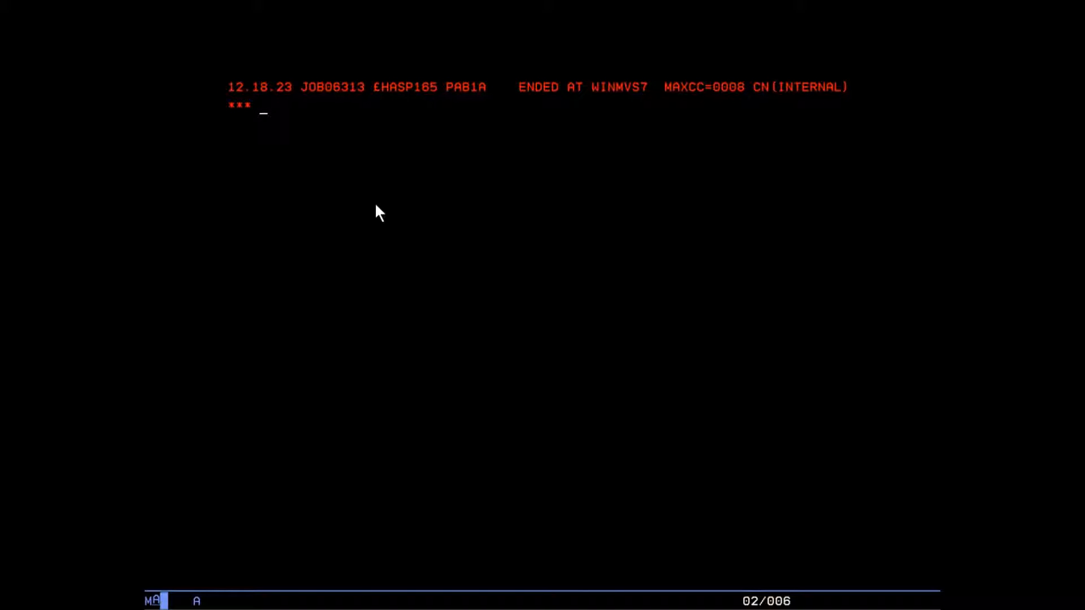
key("Return")
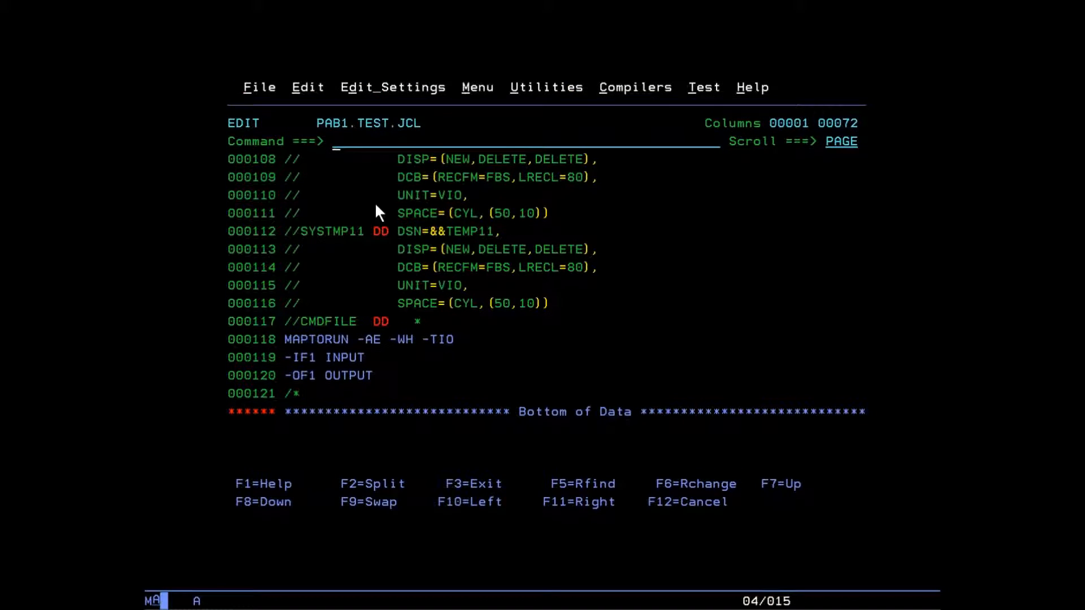
key("F9")
type("o")
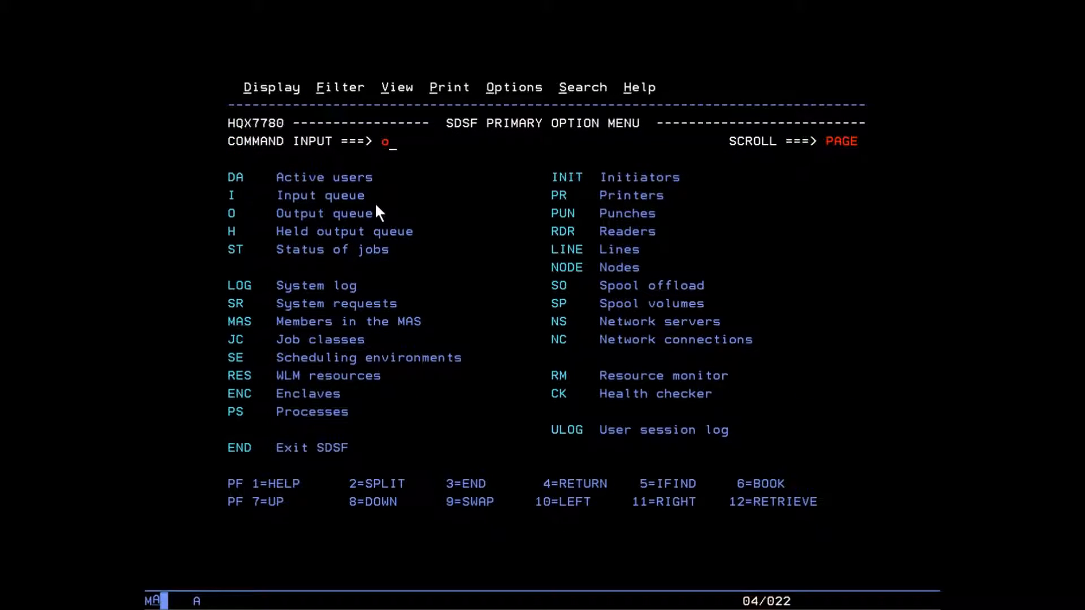
key("Return")
key("Tab")
key("Tab")
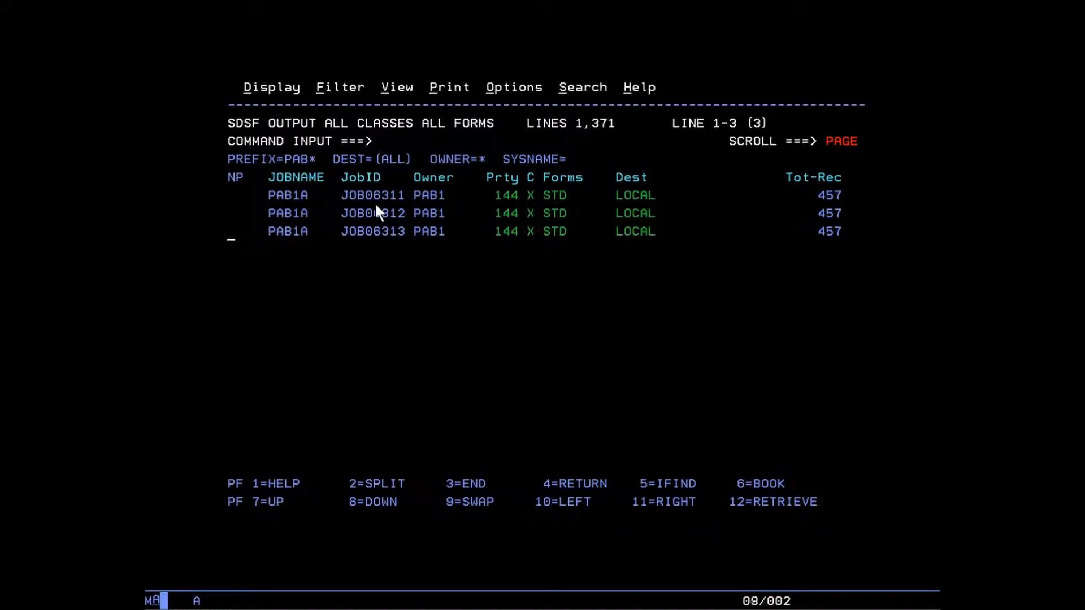
type("?")
key("Return")
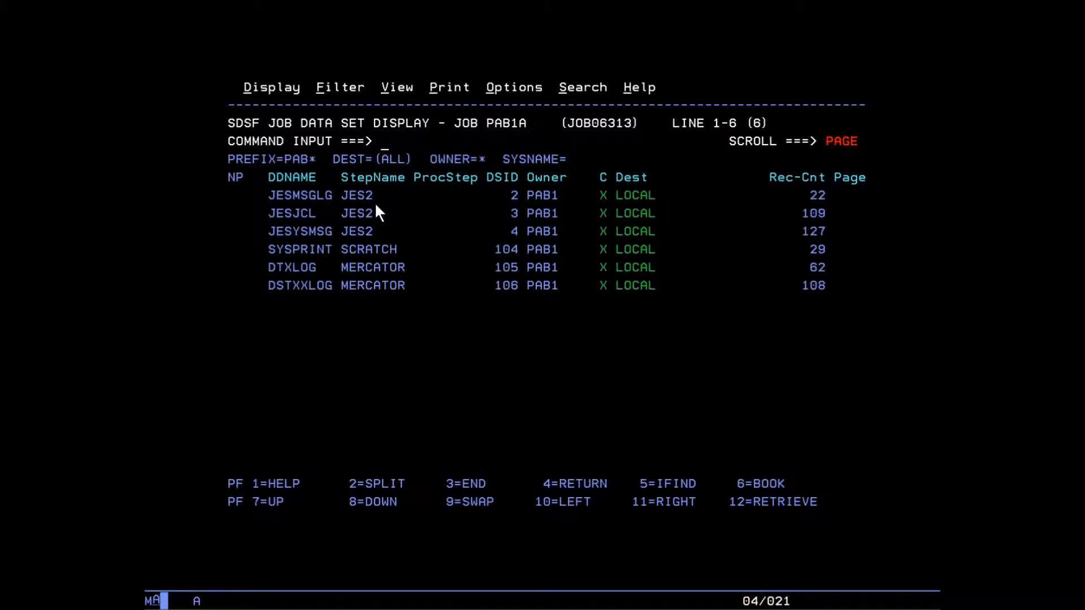
View the DTXLOG showing return code 0 and map completed successfully, then return to the list
key("Tab")
key("Tab")
key("Tab")
key("Tab")
key("Tab")
type("v")
key("Return")
key("F8")
key("F8")
key("F8")
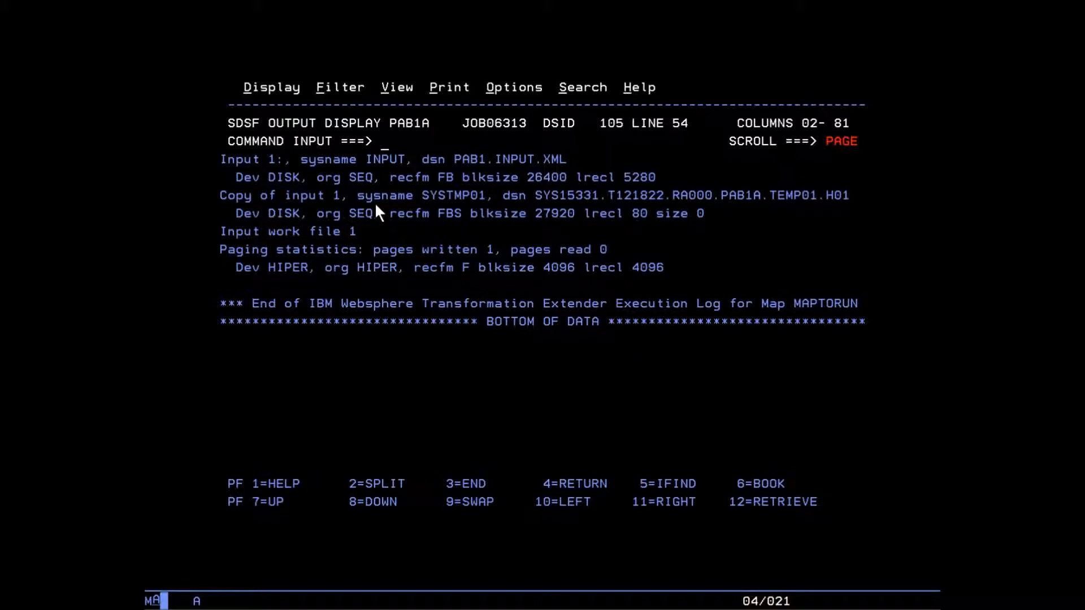
key("F7")
key("F7")
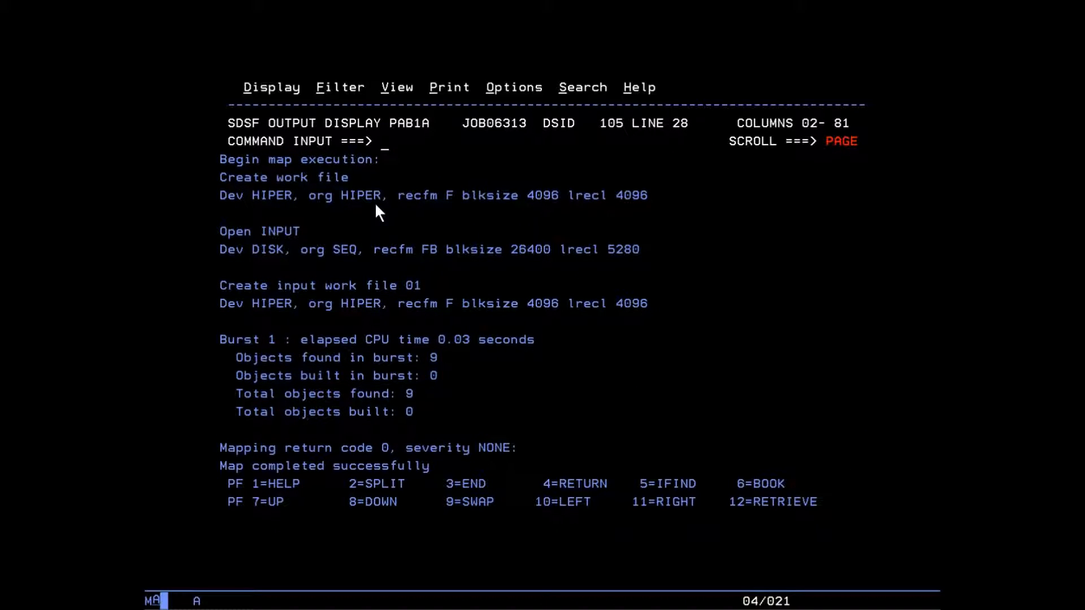
left_click_drag(221, 439, 566, 474)
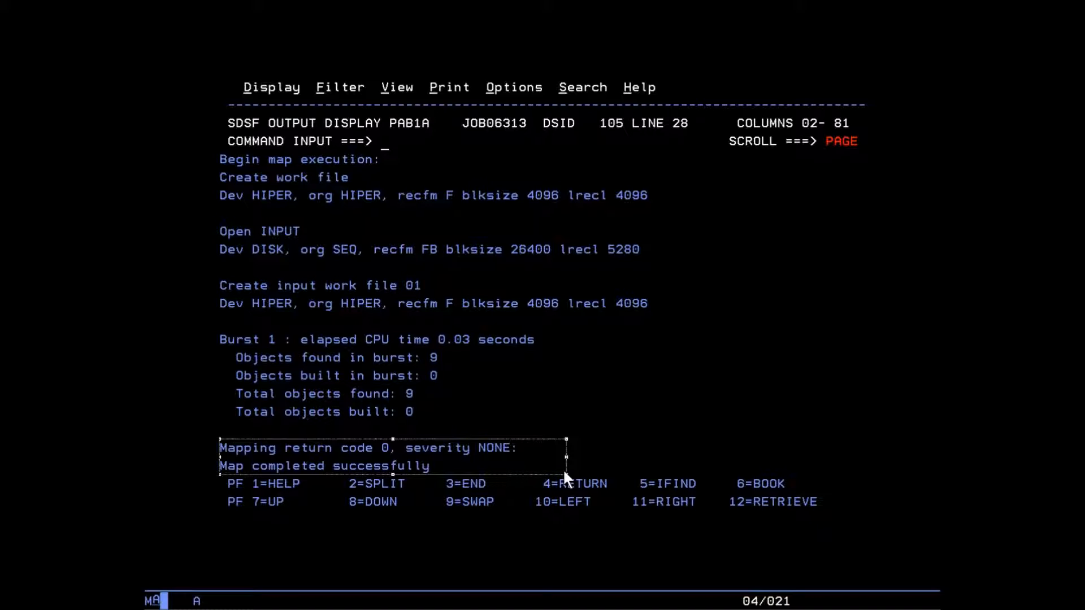
key("F3")
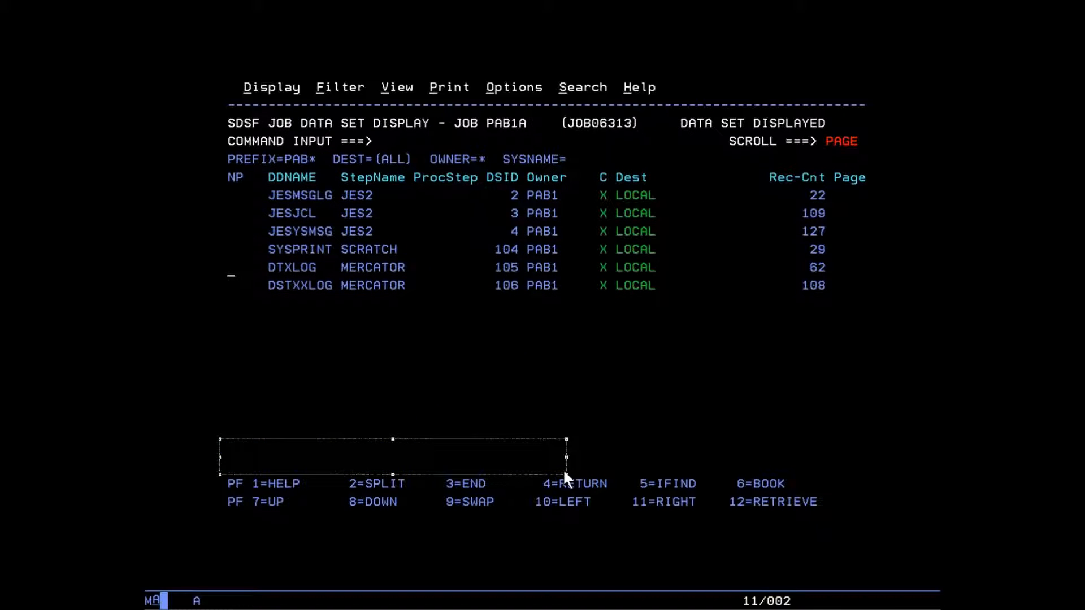
Back in the JCL, change the SCHEMA data set suffix from XSD to OSR and resubmit with SUB
key("F3")
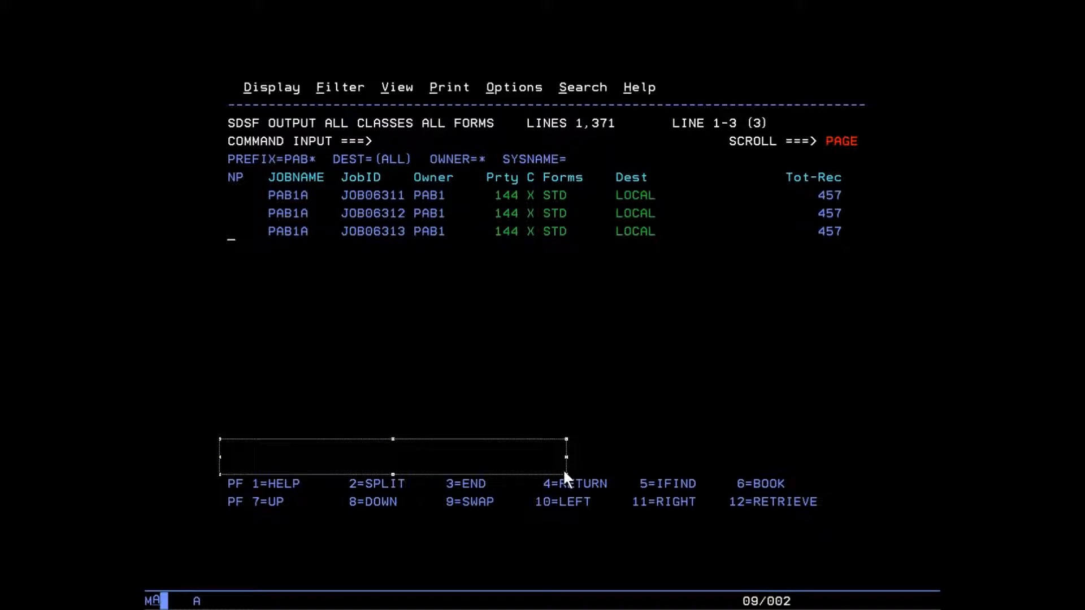
key("F3")
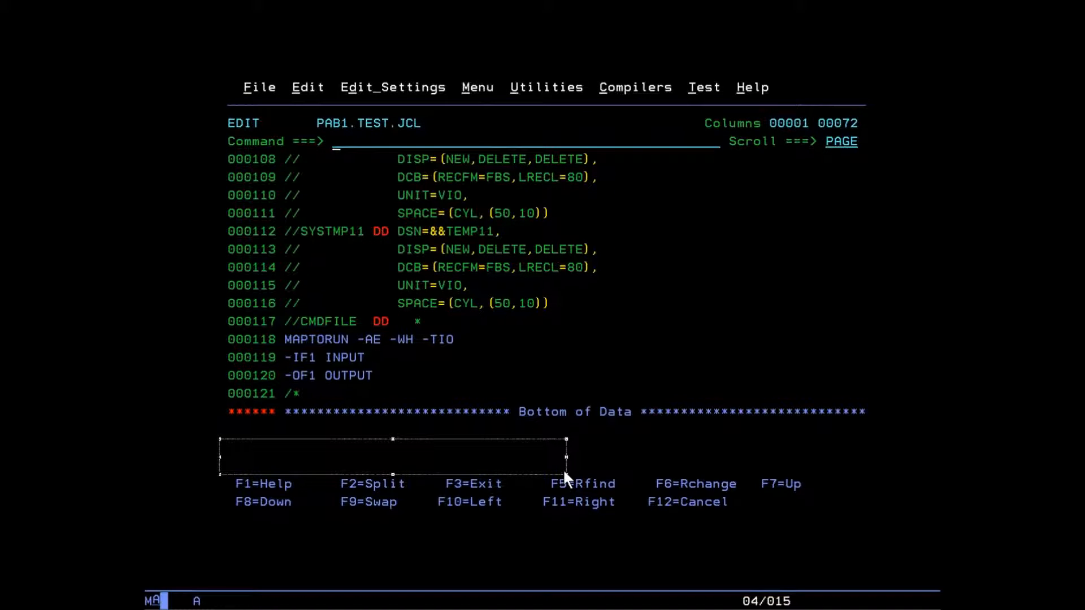
key("F7")
key("F7")
key("F7")
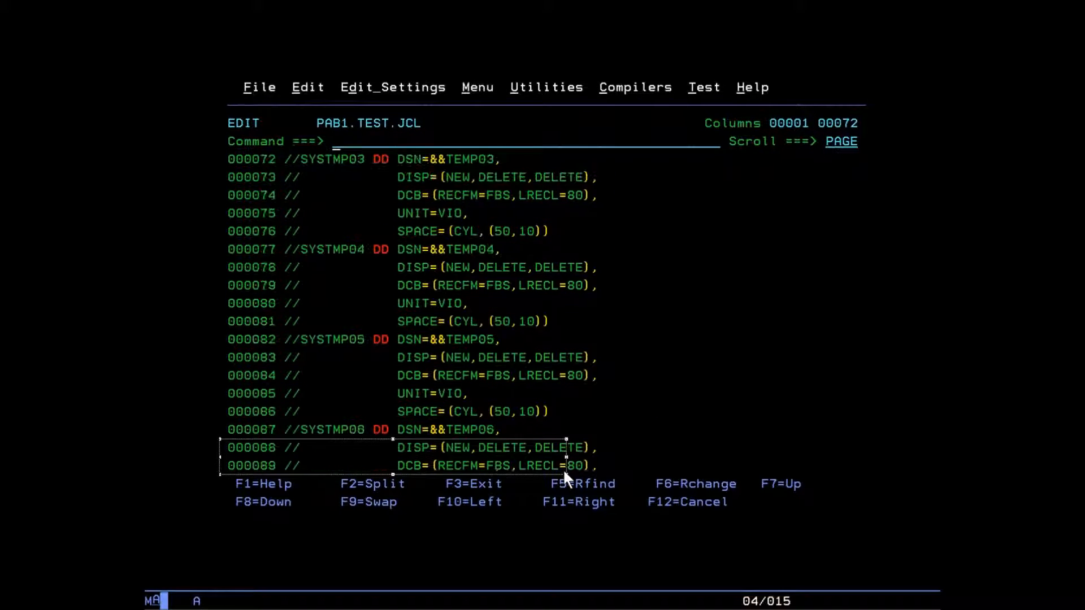
key("F7")
key("F7")
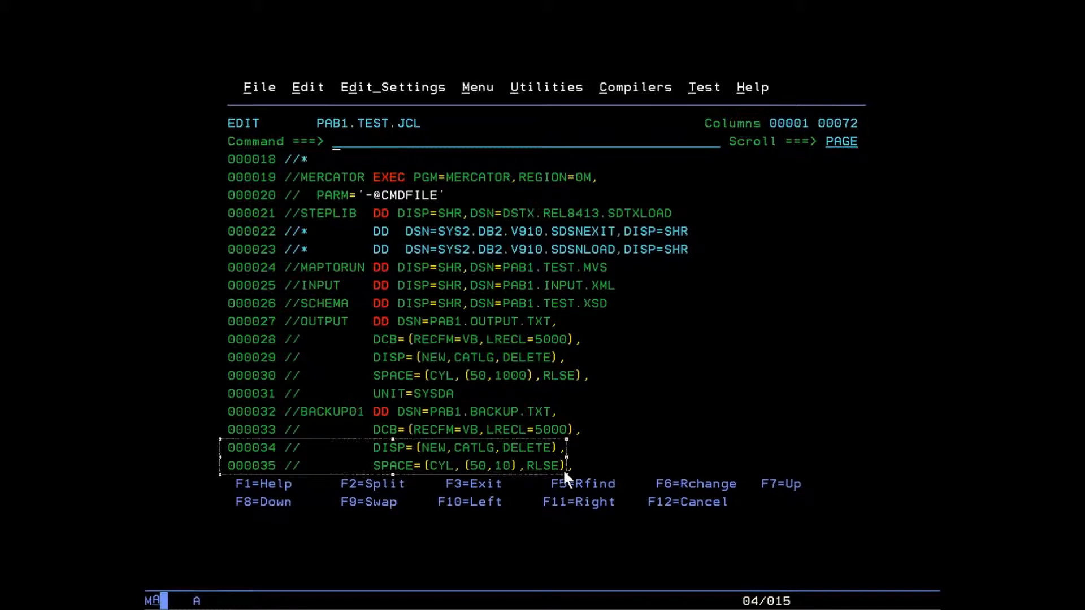
left_click(589, 311)
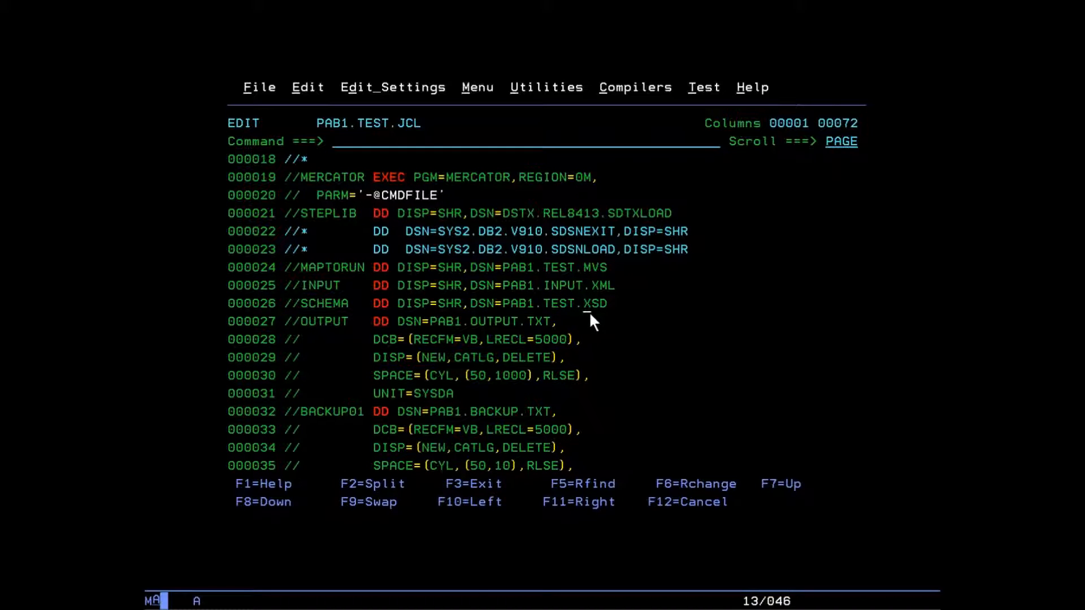
type("OSR")
key("Return")
key("Home")
type("sub")
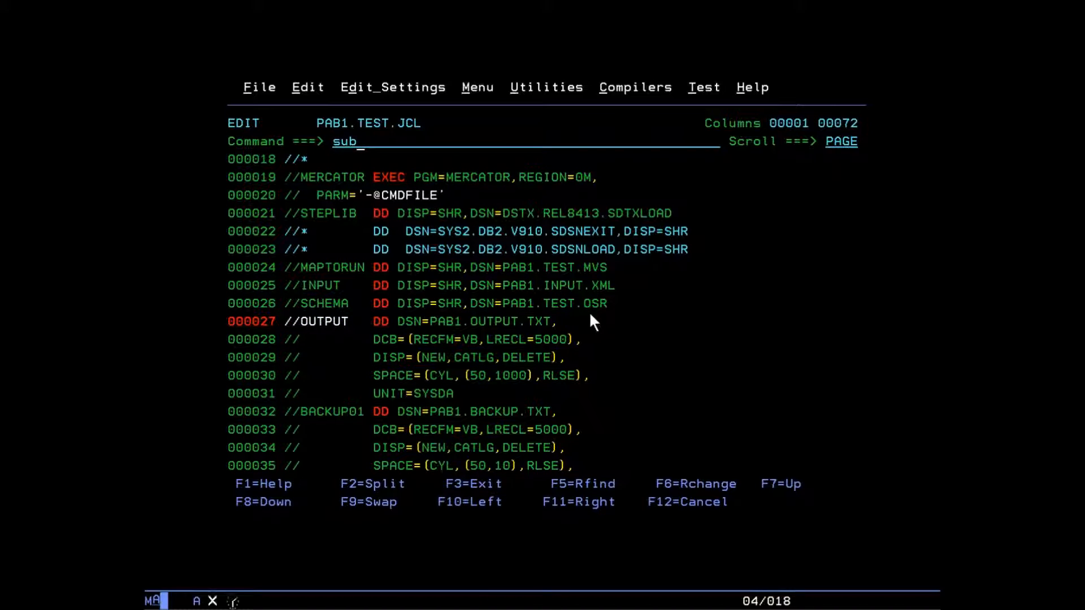
key("Return")
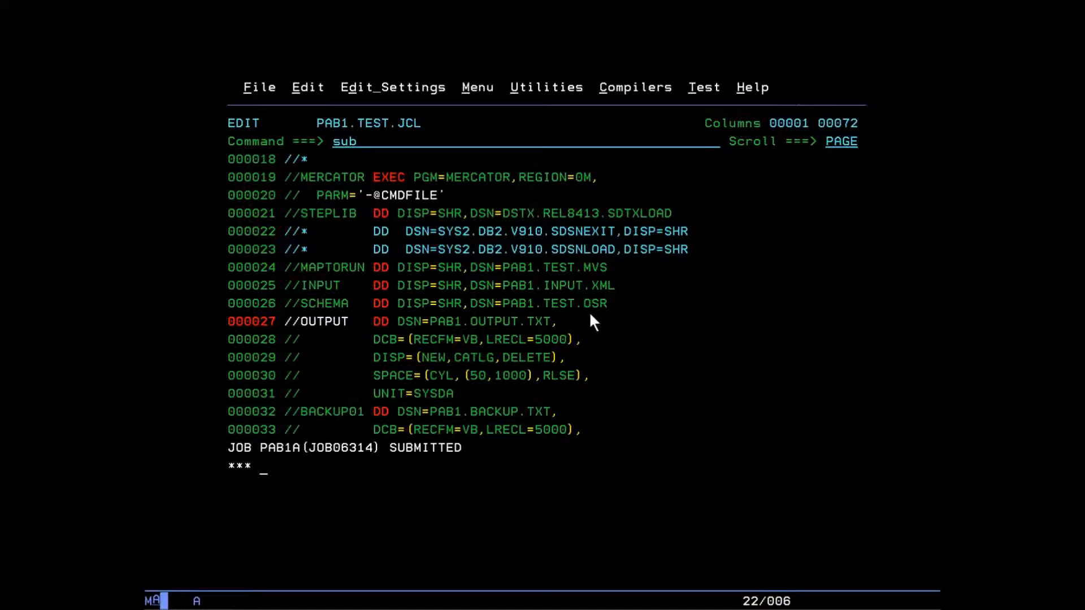
Dismiss the job-end notice and list JOB06314's output data sets in the SDSF output queue
key("Return")
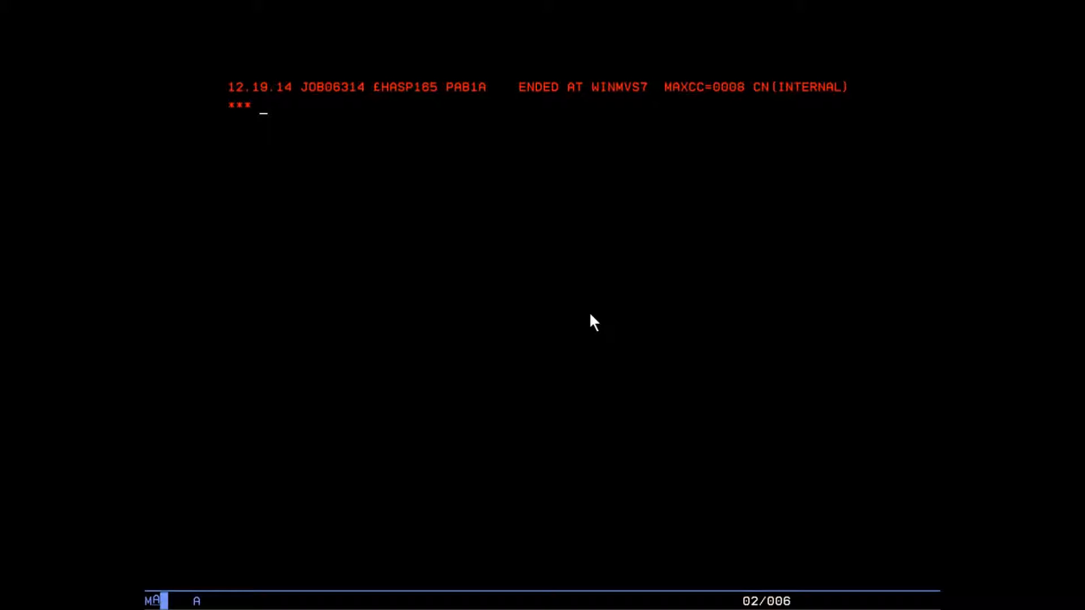
key("Return")
key("F9")
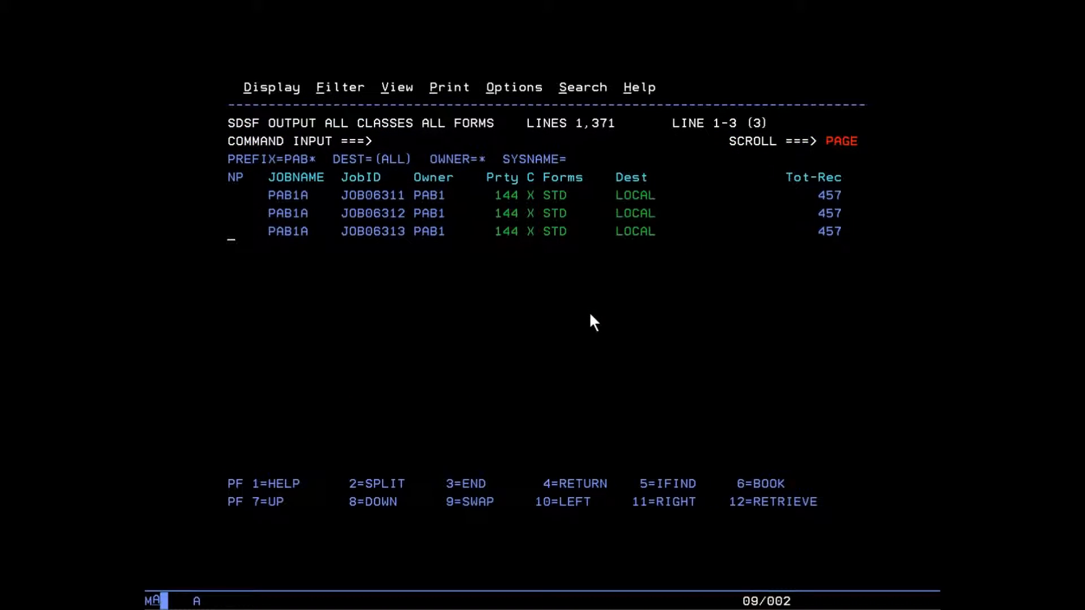
key("F3")
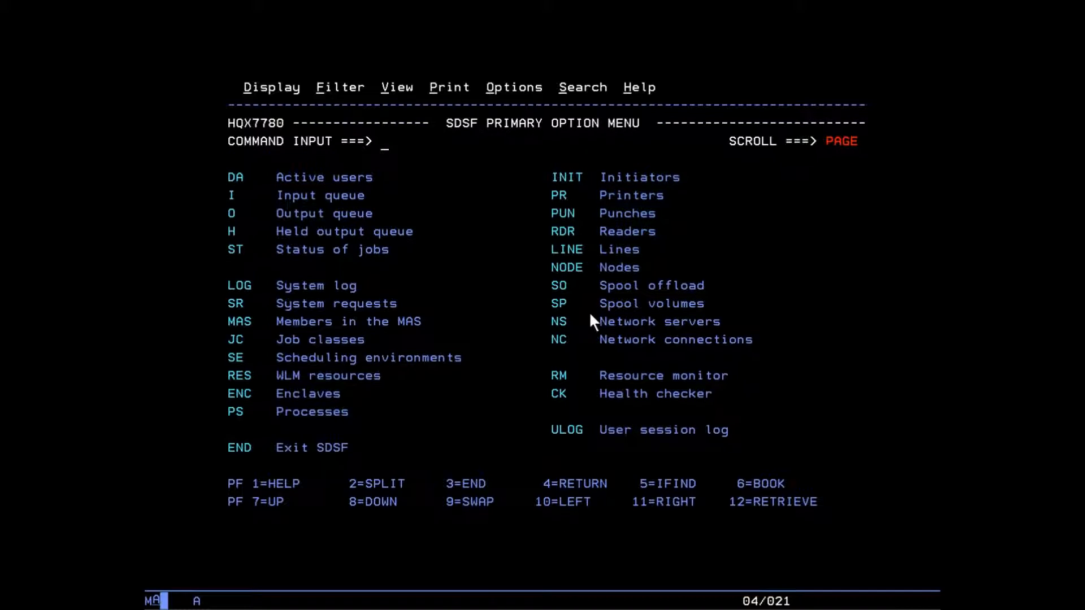
type("o")
key("Return")
key("Tab")
key("Tab")
key("Down")
key("Down")
key("Down")
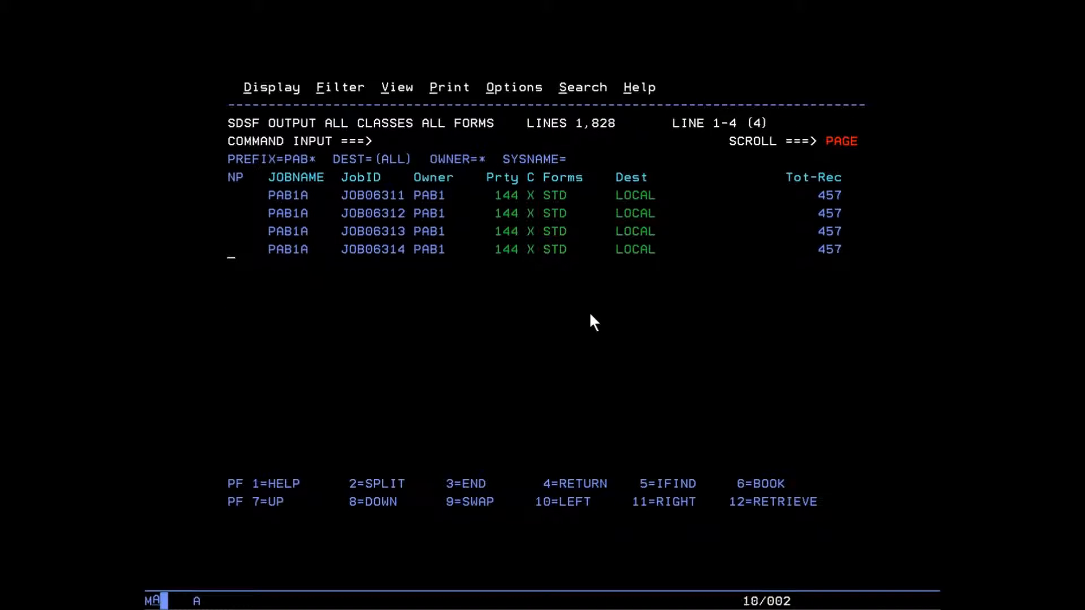
type("?")
key("Return")
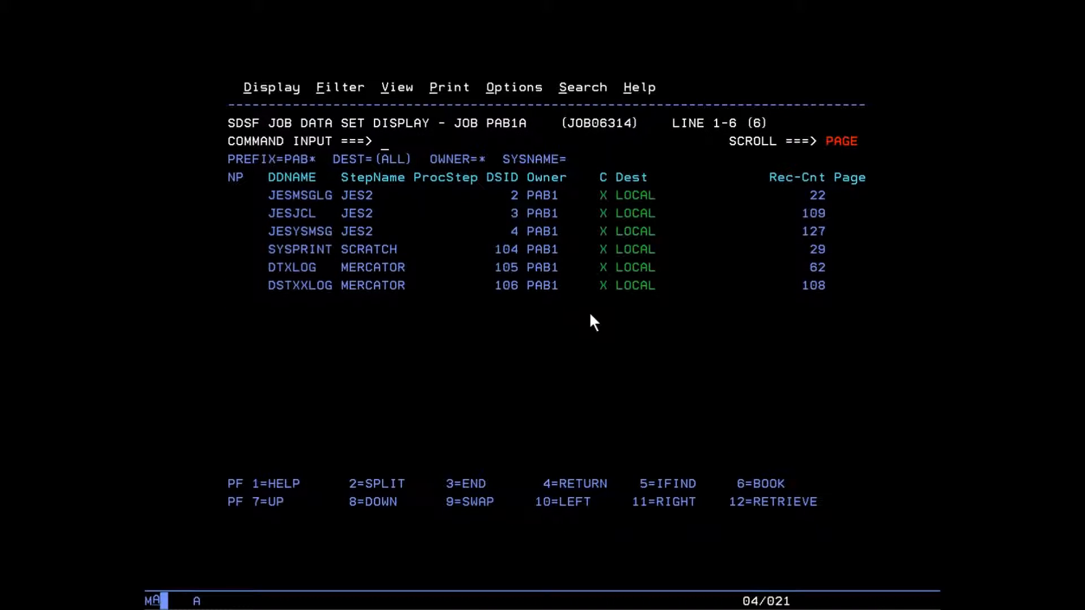
Open the DSTXXLOG run log and find "XMLParser: XML data is valid." with ReturnCode 0
key("Down")
key("Down")
key("Down")
key("Down")
key("Down")
type("s")
key("Return")
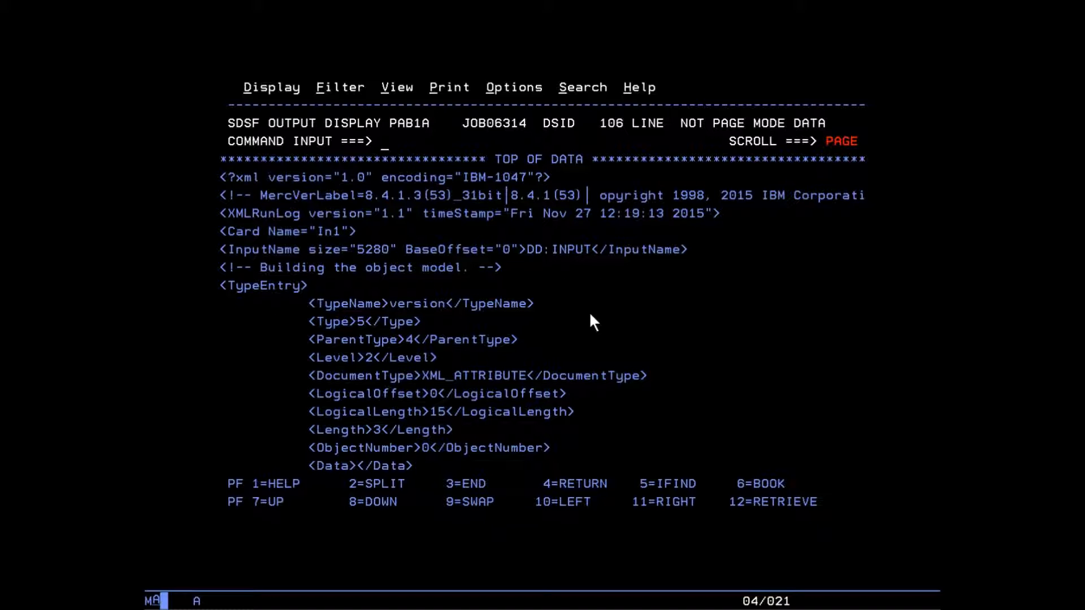
key("F8")
key("F8")
key("F8")
key("F8")
key("F8")
key("F8")
key("F7")
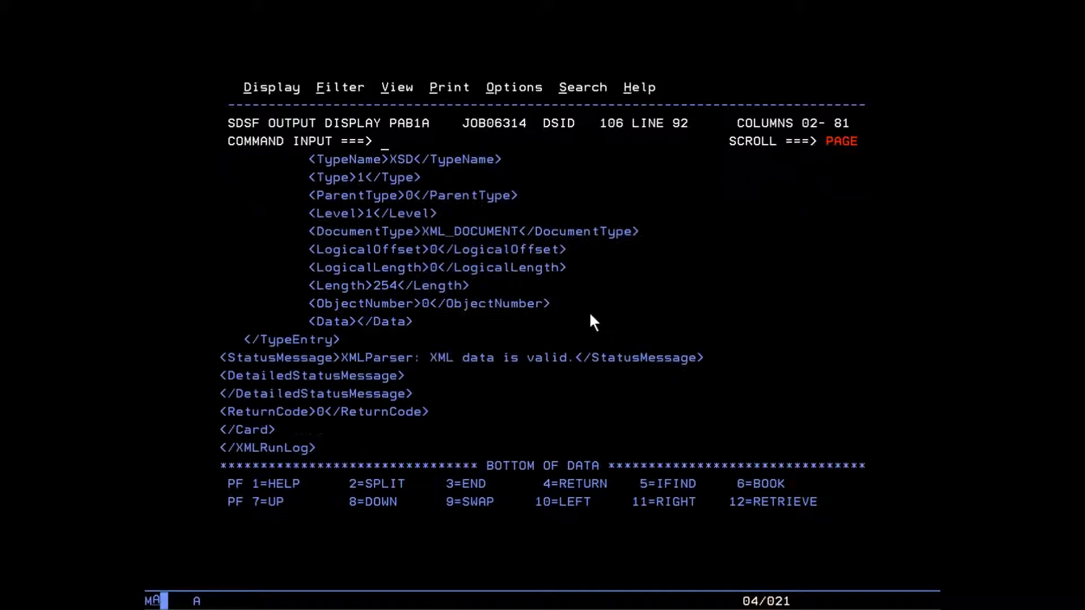
left_click_drag(339, 360, 617, 362)
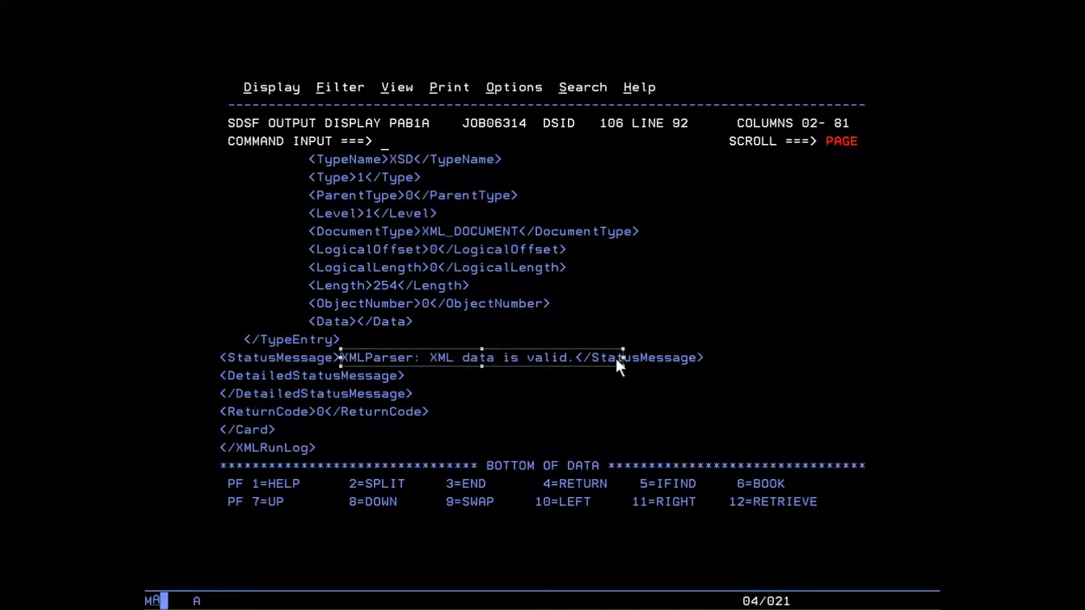